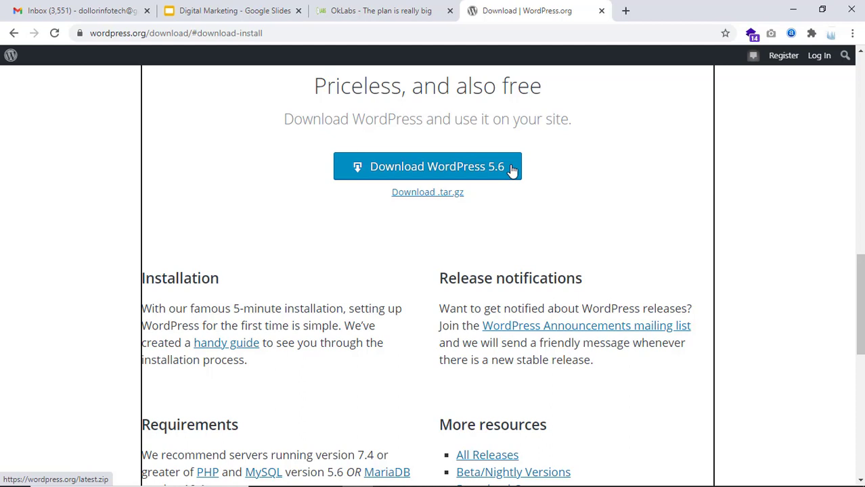
Download the WordPress 5.6 zip and follow its progress in Chrome's downloads list
click(401, 166)
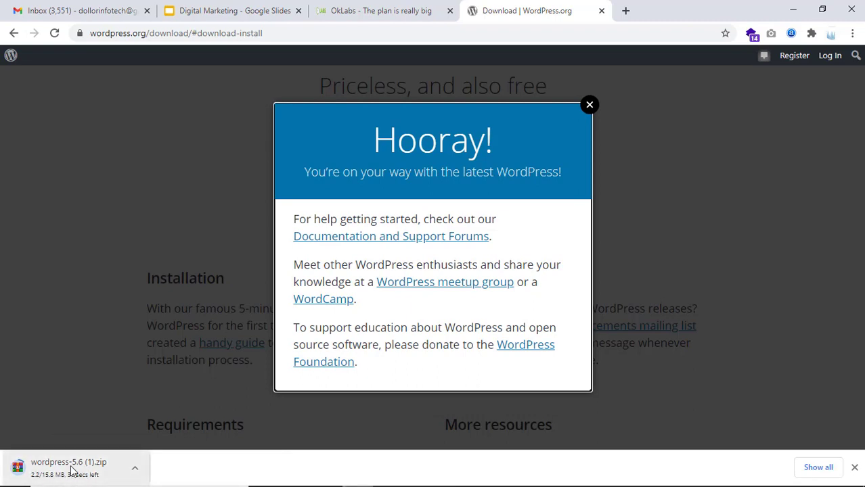
key(ctrl+j)
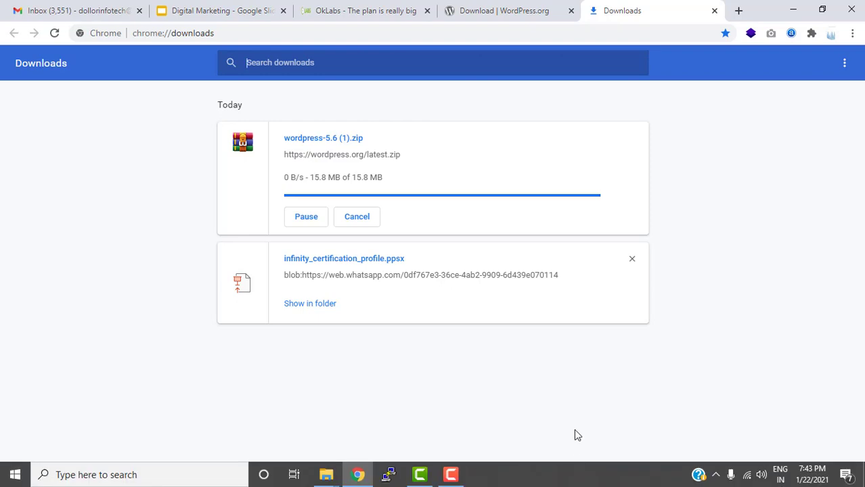
Show the finished wordpress-5.6 (1).zip in its Downloads folder, then minimize Explorer and Chrome
click(450, 482)
click(799, 436)
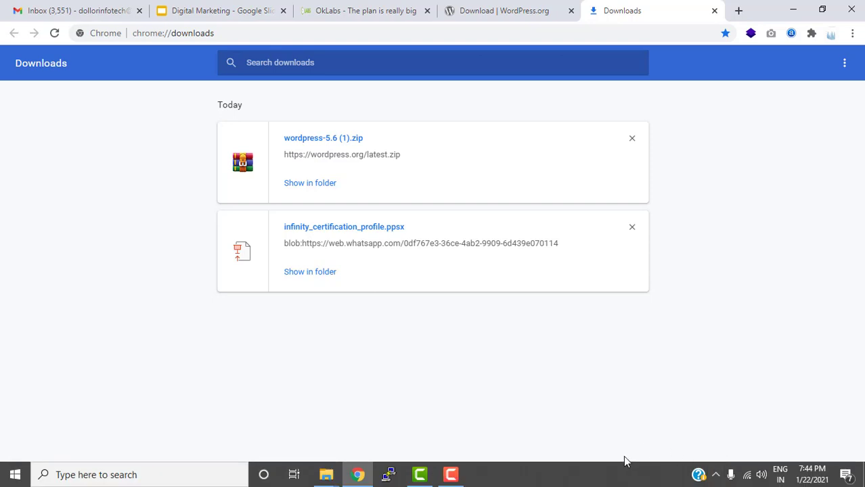
click(449, 476)
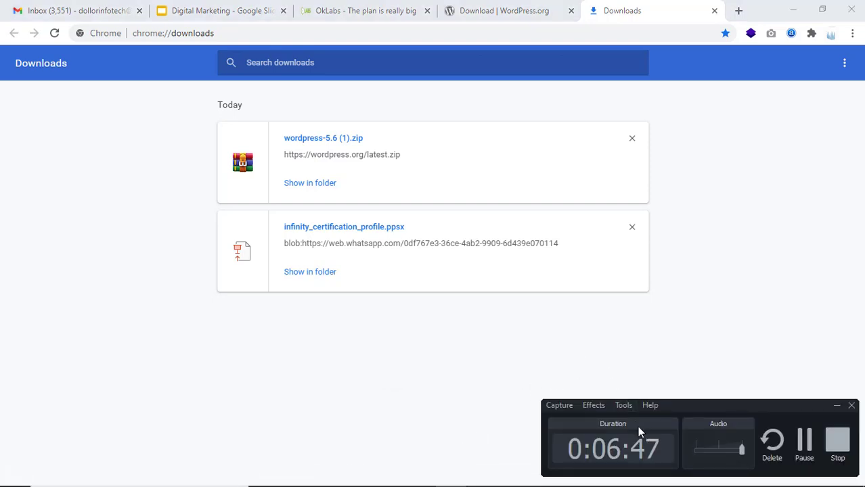
click(803, 444)
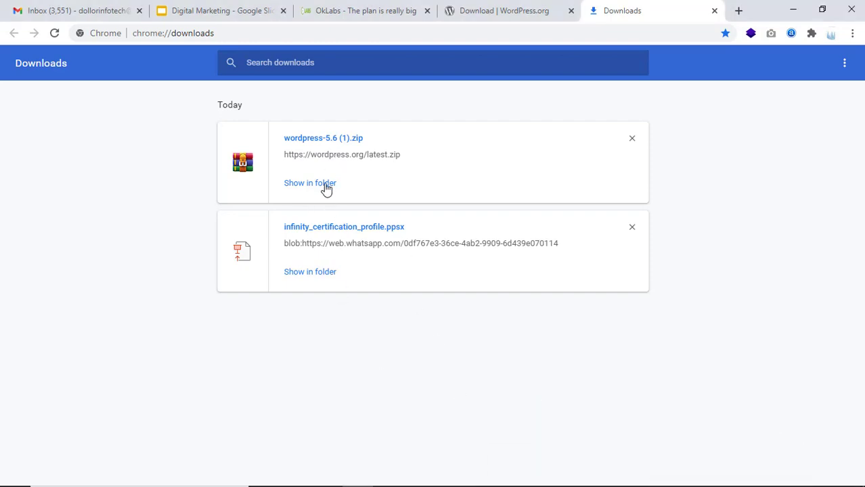
click(322, 185)
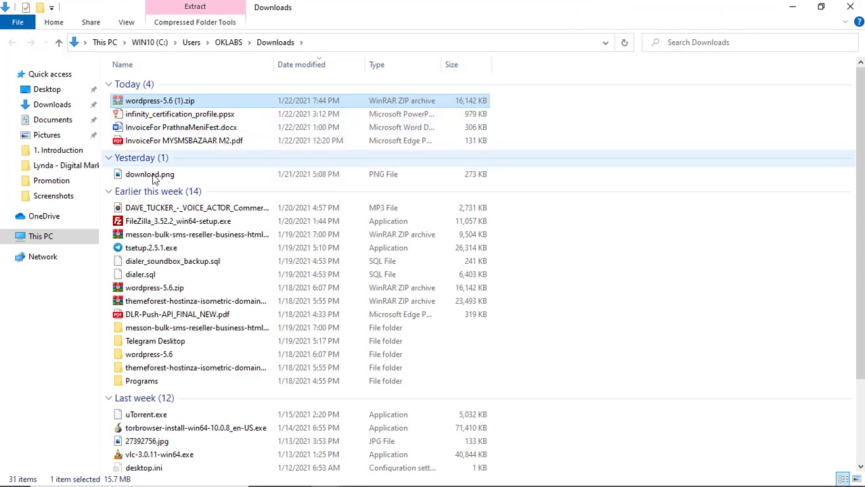
click(793, 7)
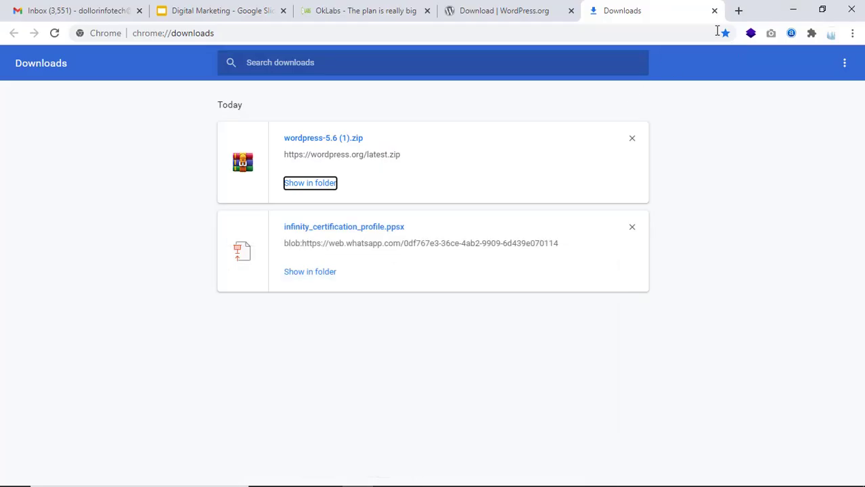
click(792, 7)
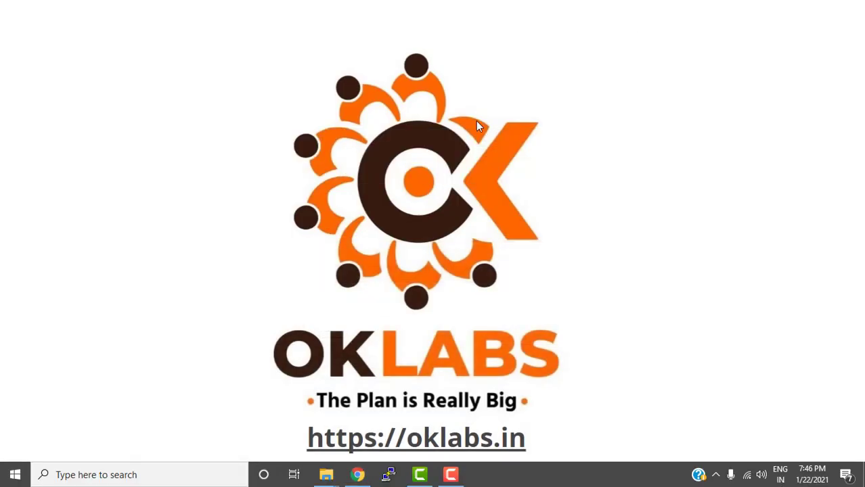
Create 'New folder' on OKLABS1 (D:) and paste wordpress-5.6 (1).zip into it
mouse_move(326, 473)
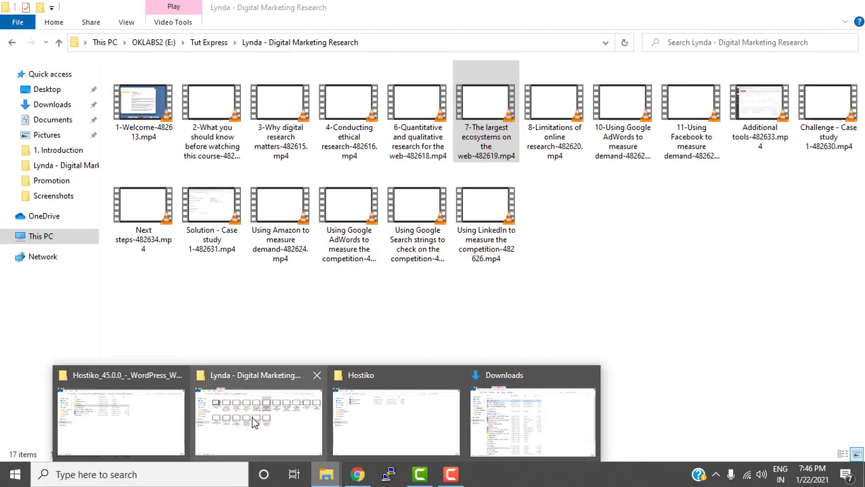
click(254, 423)
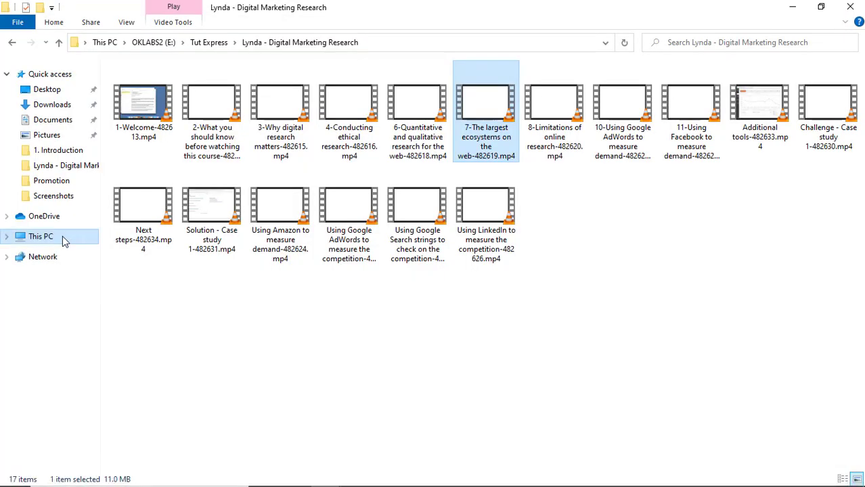
click(65, 242)
double_click(353, 190)
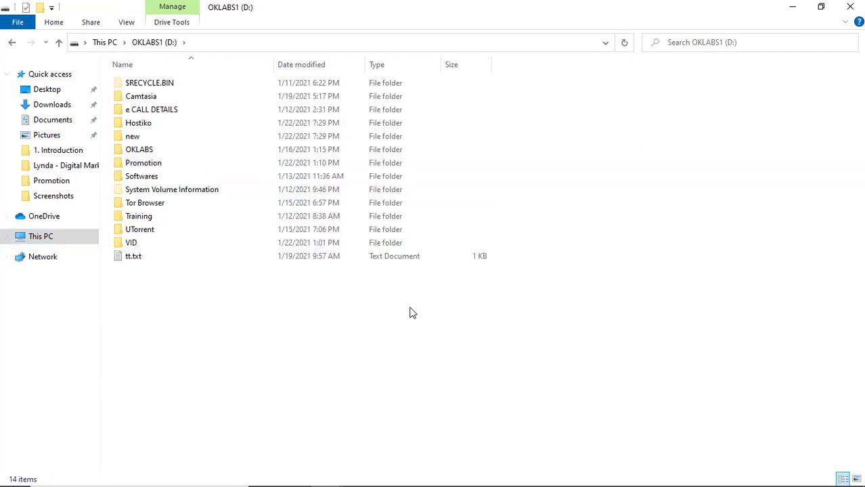
key(ctrl+shift+n)
key(Return)
key(Return)
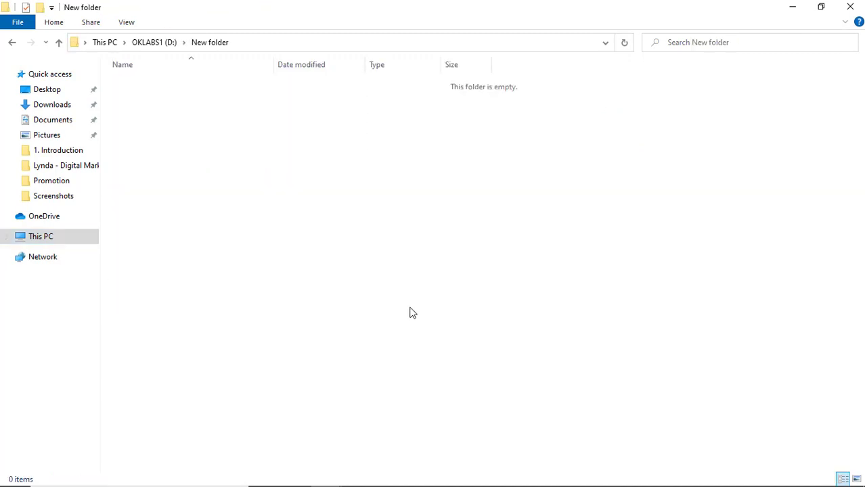
key(ctrl+v)
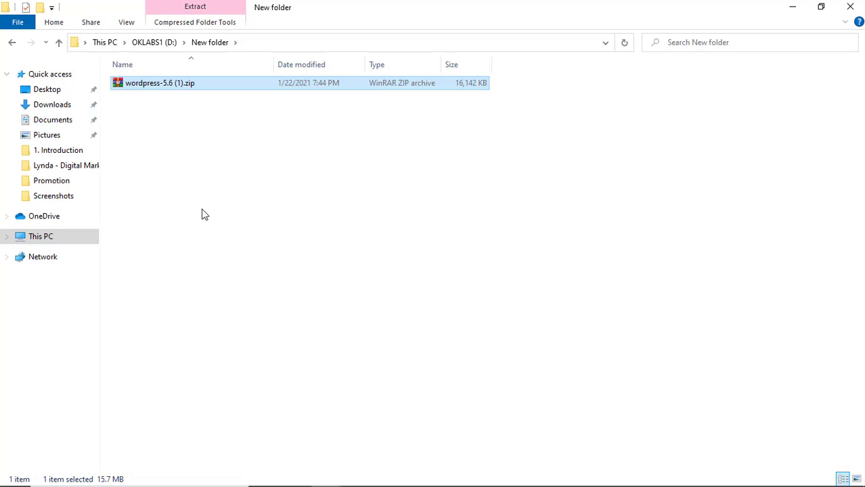
mouse_move(418, 486)
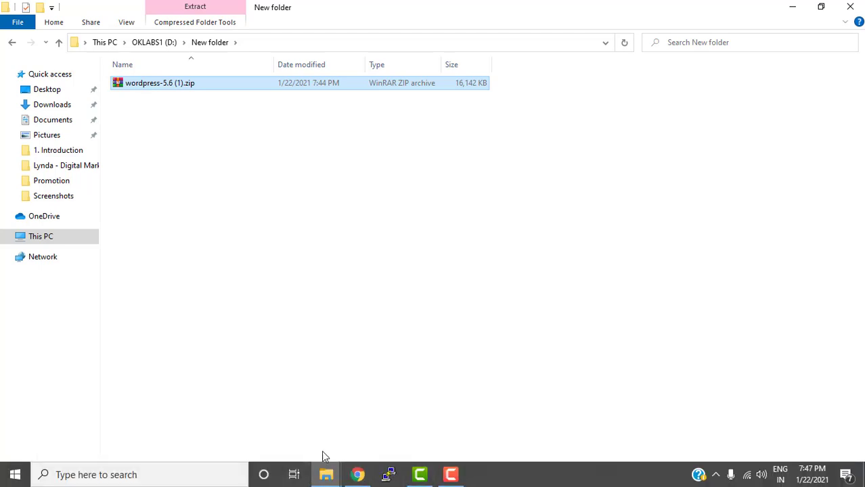
Open google.com in a new Chrome tab
click(357, 474)
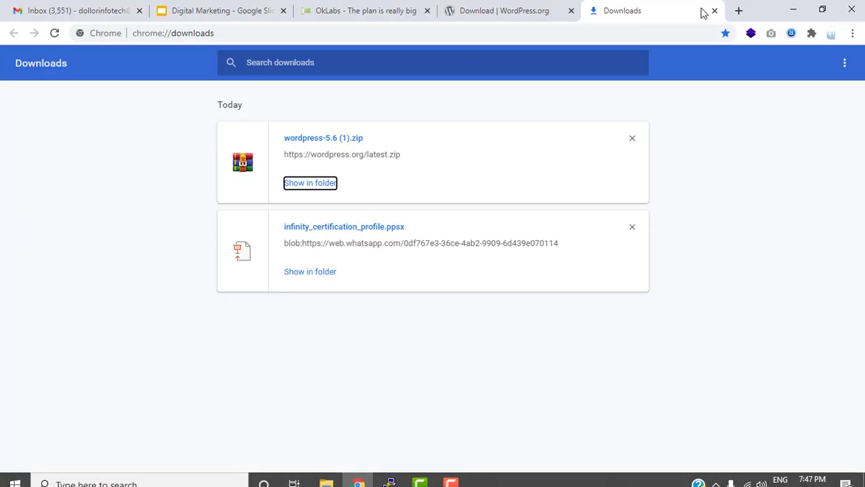
click(738, 10)
text(go)
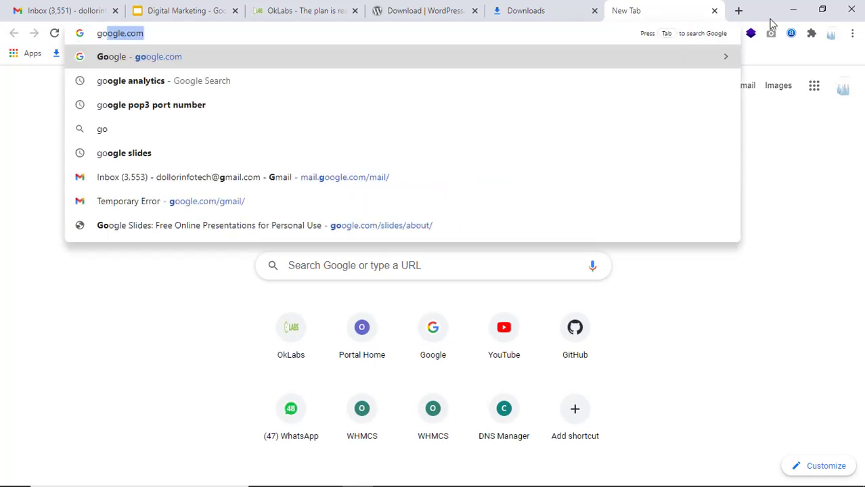
text(ogle.com)
key(Return)
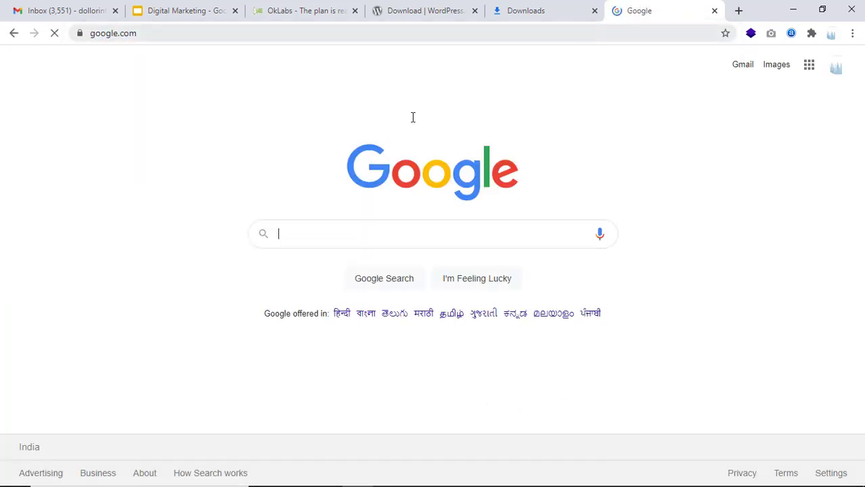
Search Google for XAMPP and open the apachefriends.org XAMPP page
text(XAMPP)
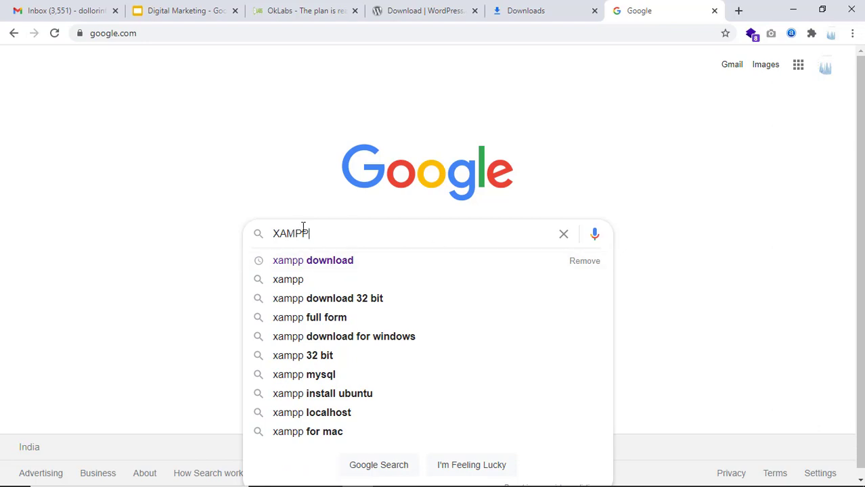
drag(280, 238, 345, 228)
click(347, 229)
key(Return)
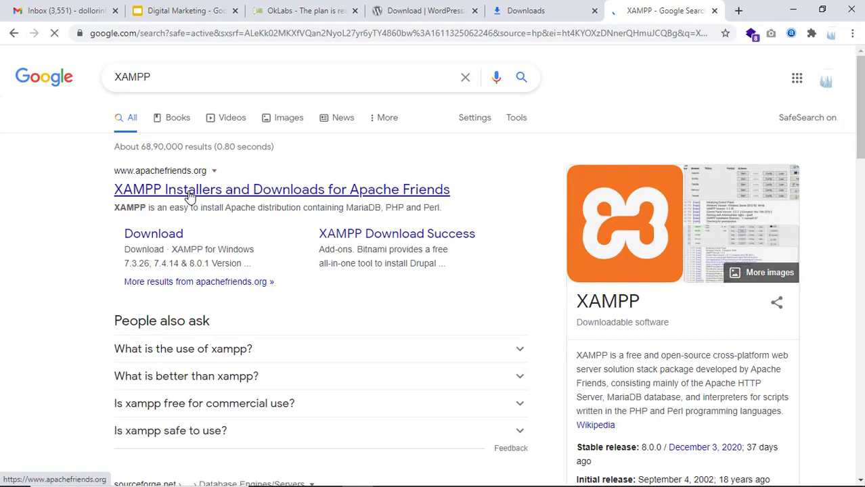
click(153, 177)
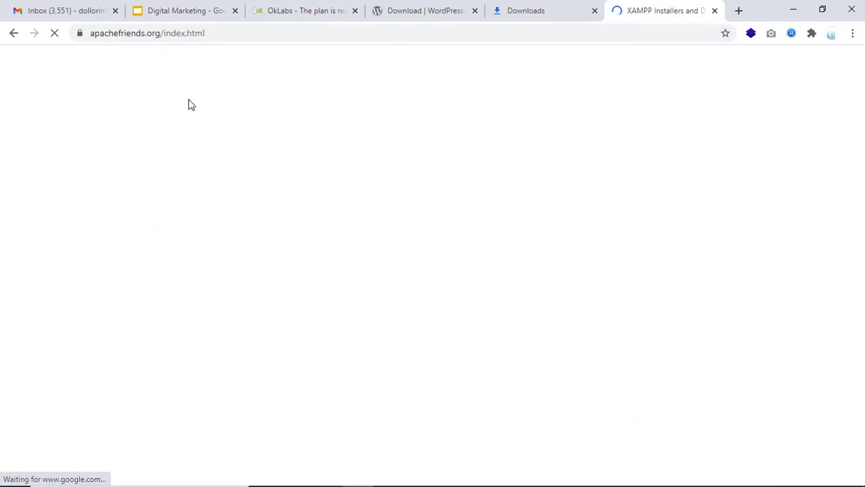
scroll(341, 244, down, 3)
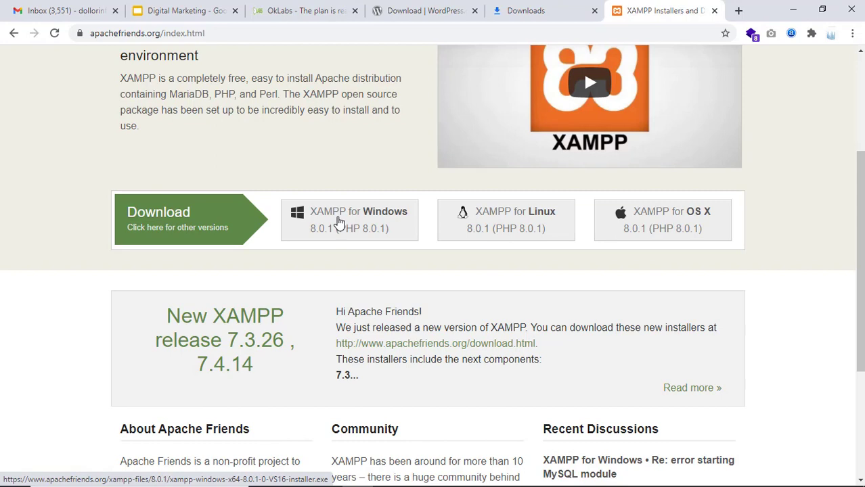
Find the XAMPP group in the Start menu's X section, then close the menu
mouse_move(76, 482)
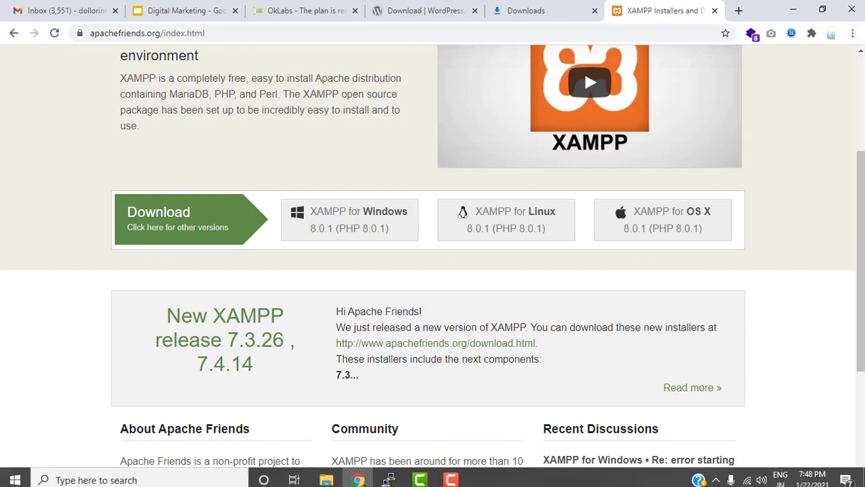
click(15, 475)
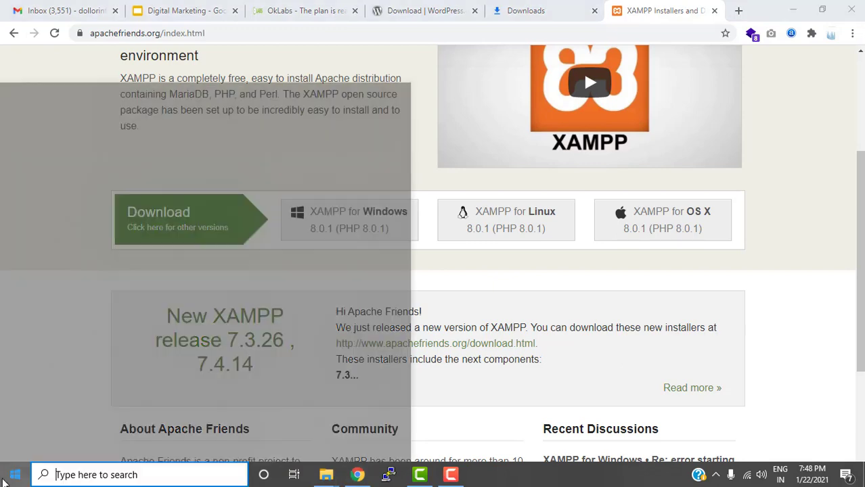
click(47, 348)
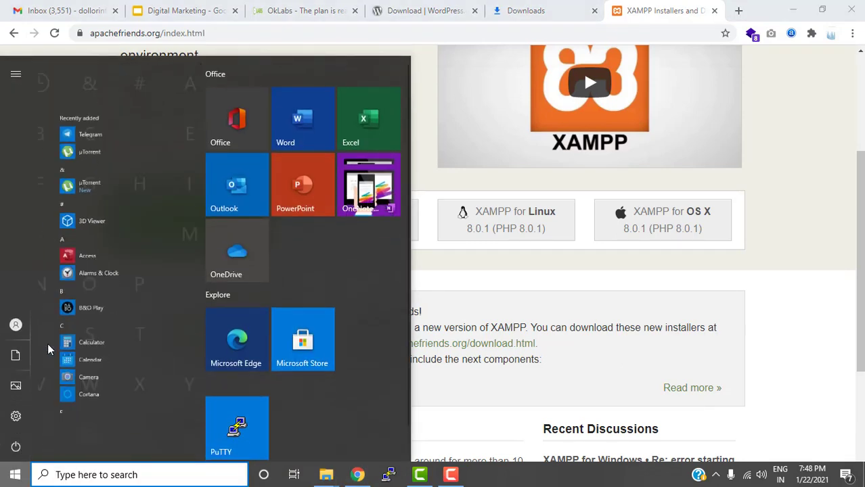
click(134, 346)
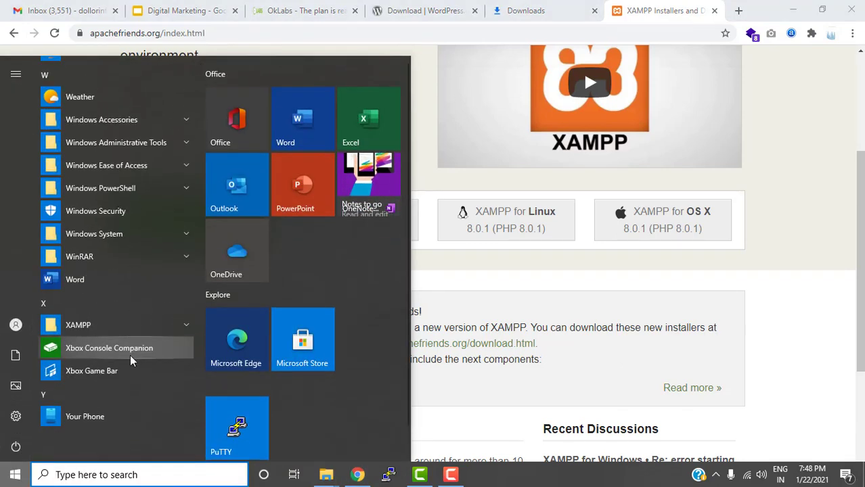
click(96, 325)
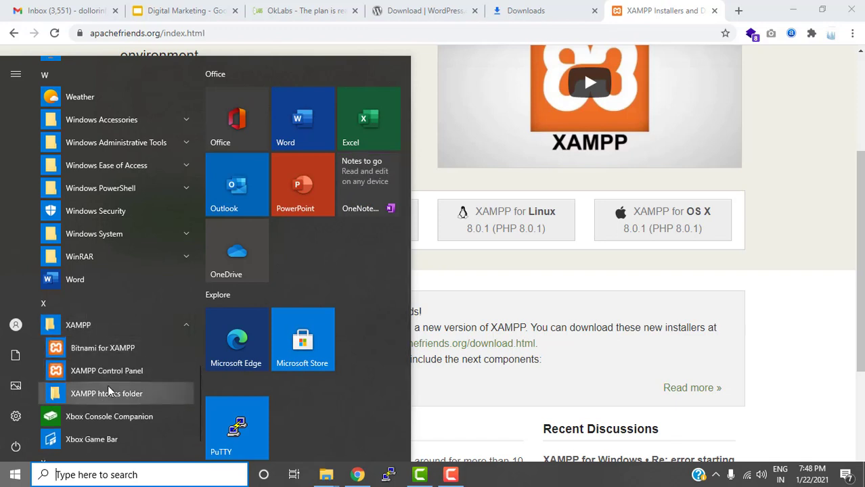
click(430, 250)
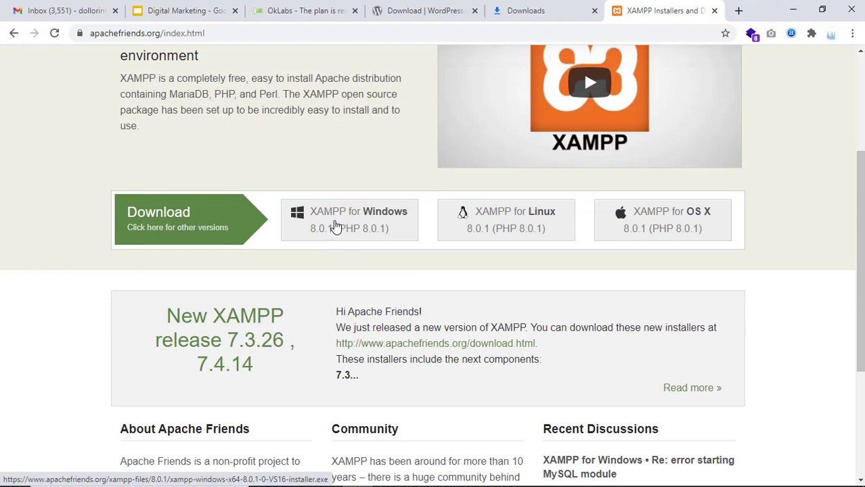
Start the XAMPP Windows installer download, then pause and cancel it
click(342, 227)
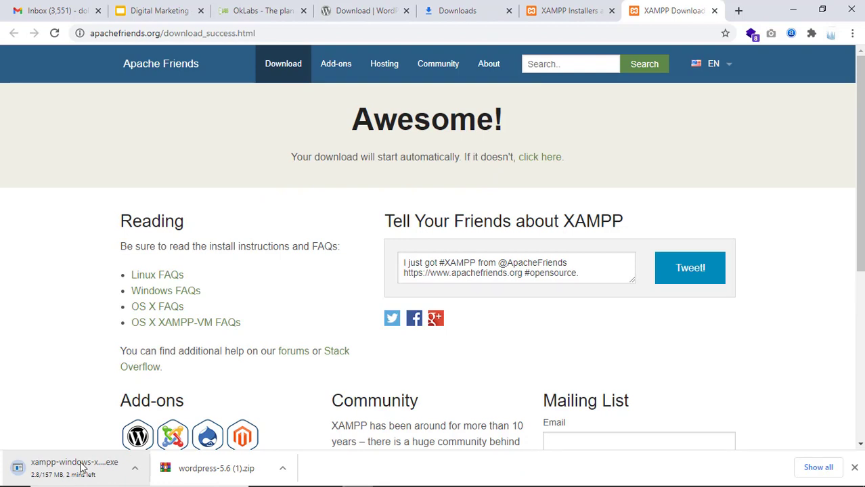
click(80, 467)
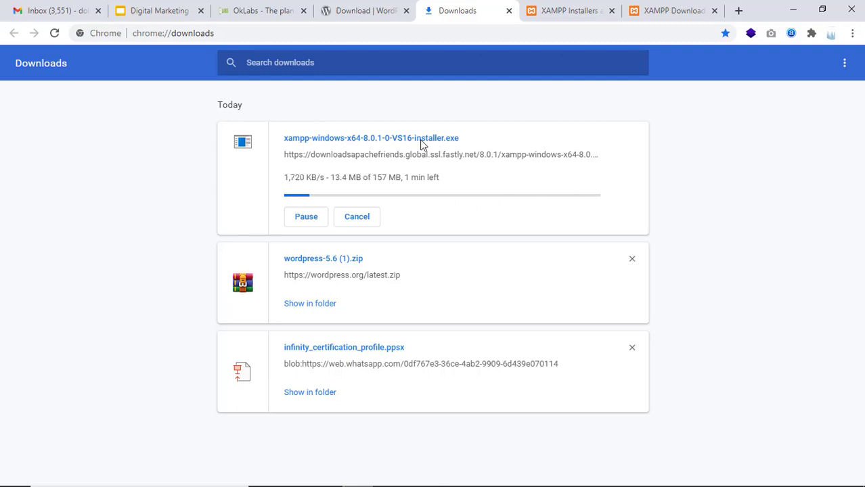
drag(467, 140, 285, 137)
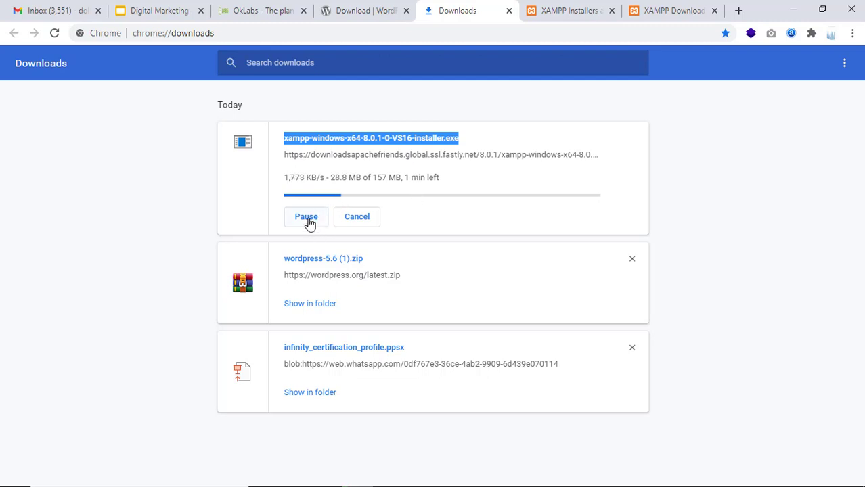
click(310, 224)
click(354, 217)
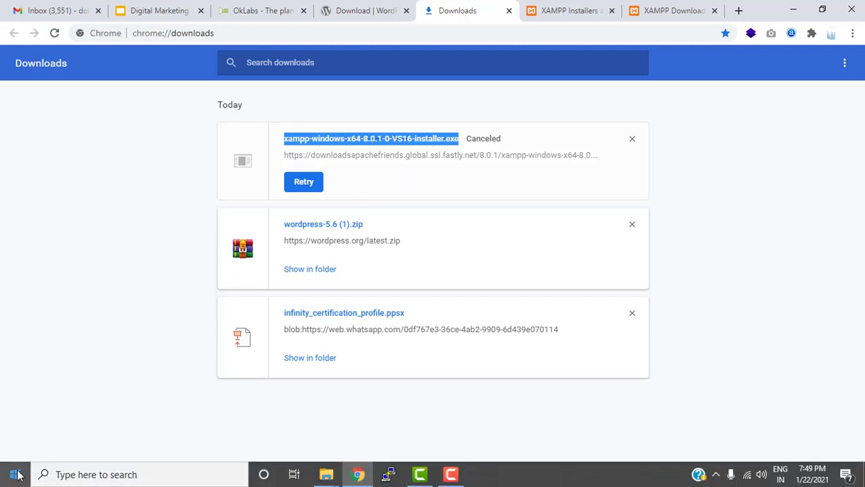
Launch XAMPP Control Panel from the Start menu's XAMPP group
click(16, 472)
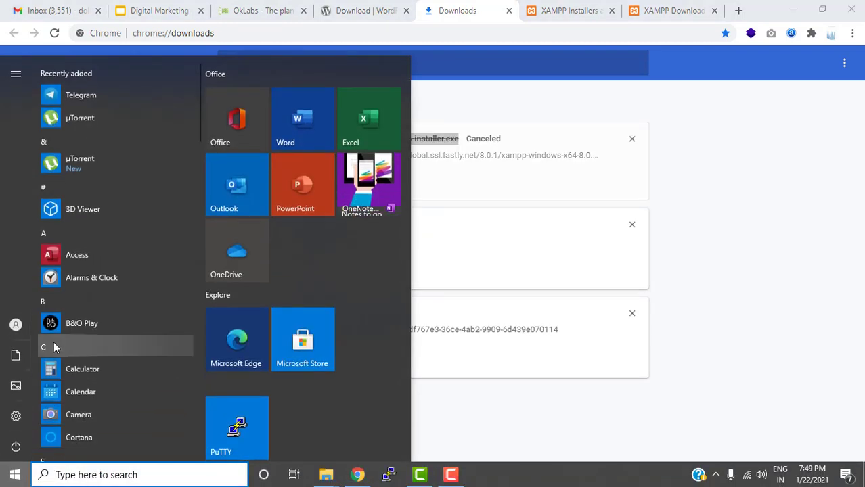
click(53, 345)
click(138, 338)
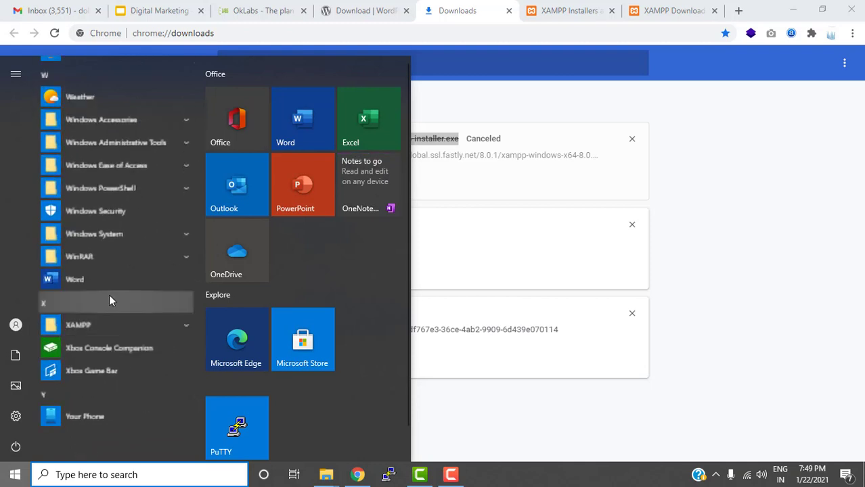
click(82, 327)
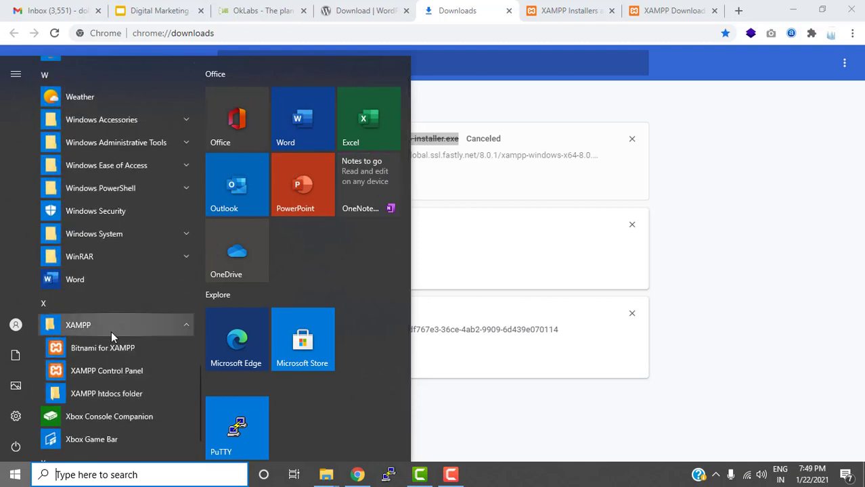
click(100, 371)
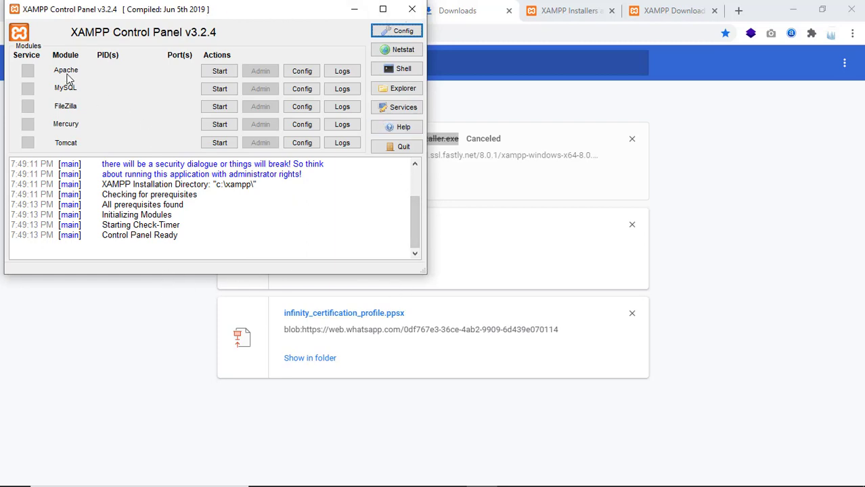
Start Apache and MySQL, allowing MySQL through the Windows Defender Firewall
click(220, 73)
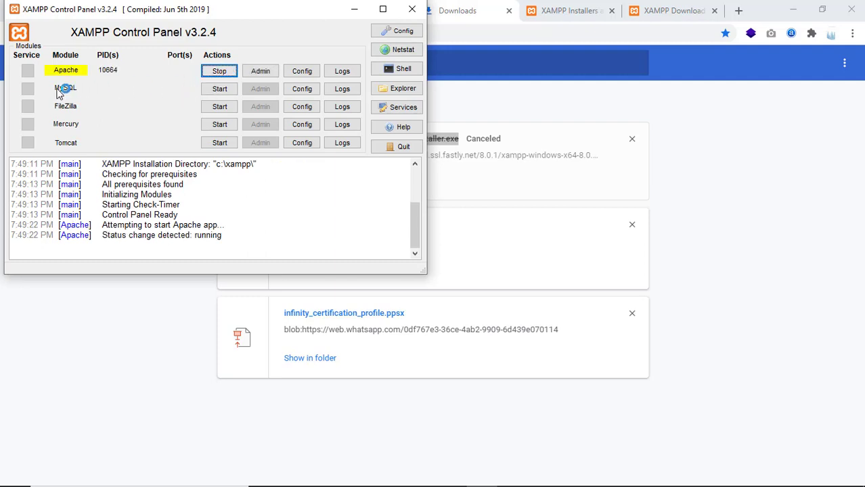
click(229, 89)
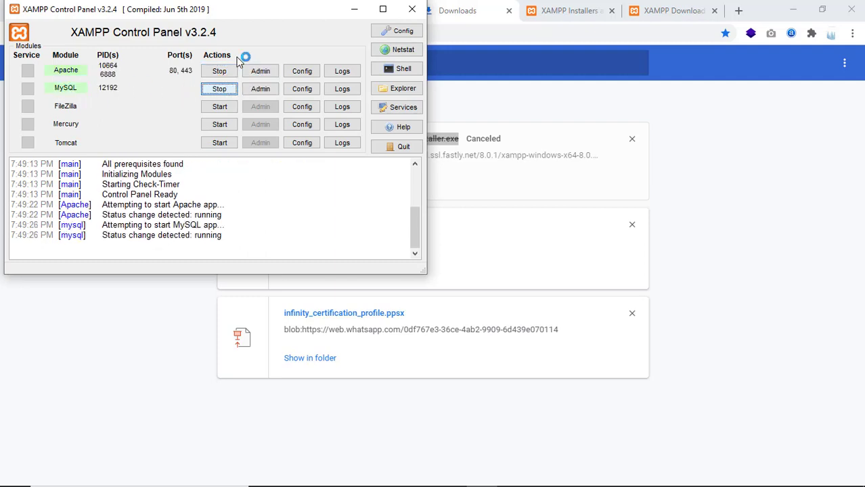
drag(240, 18, 433, 126)
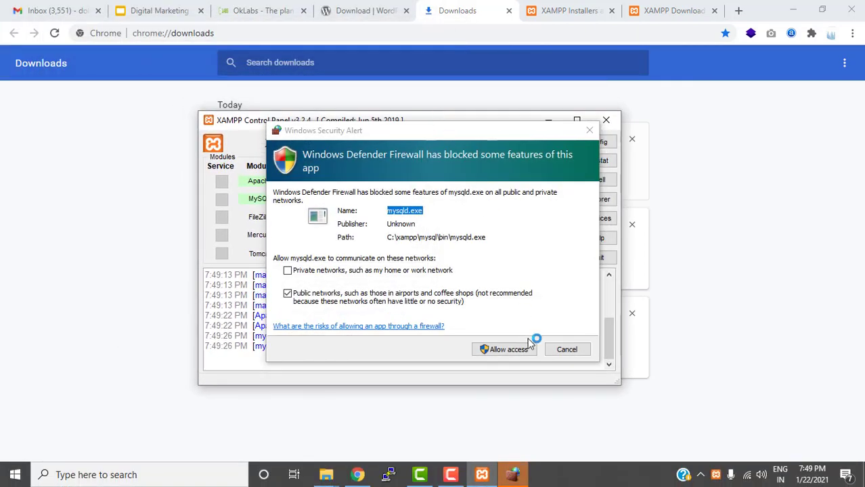
click(527, 350)
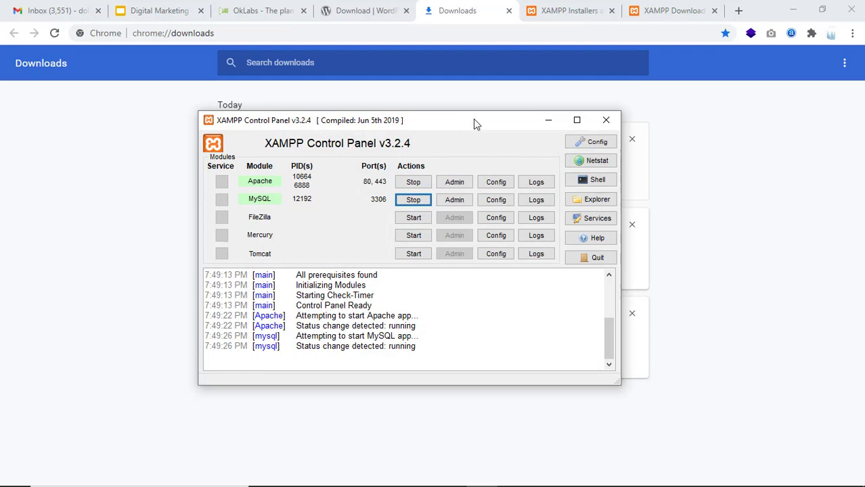
drag(474, 124, 509, 130)
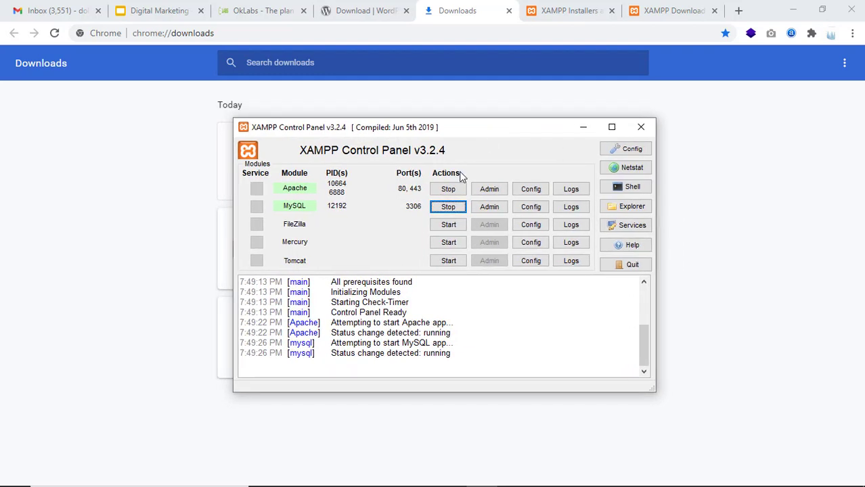
drag(509, 133, 528, 117)
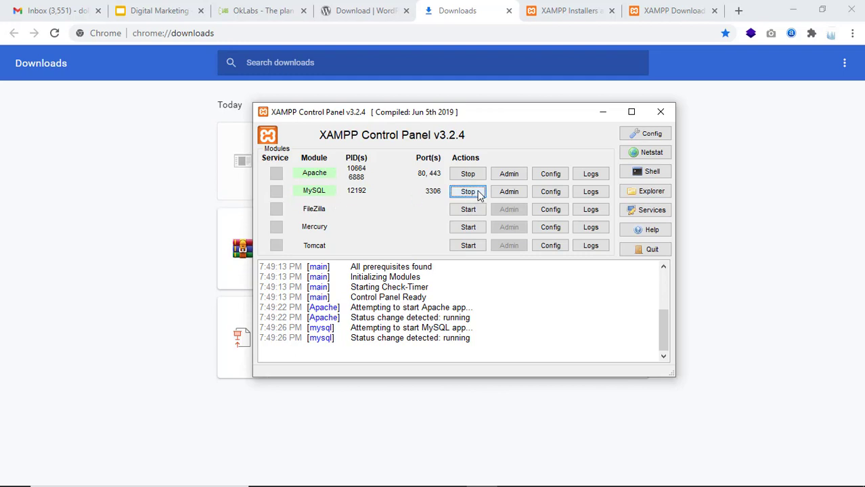
Load localhost in a new Chrome tab to show the XAMPP dashboard
click(613, 115)
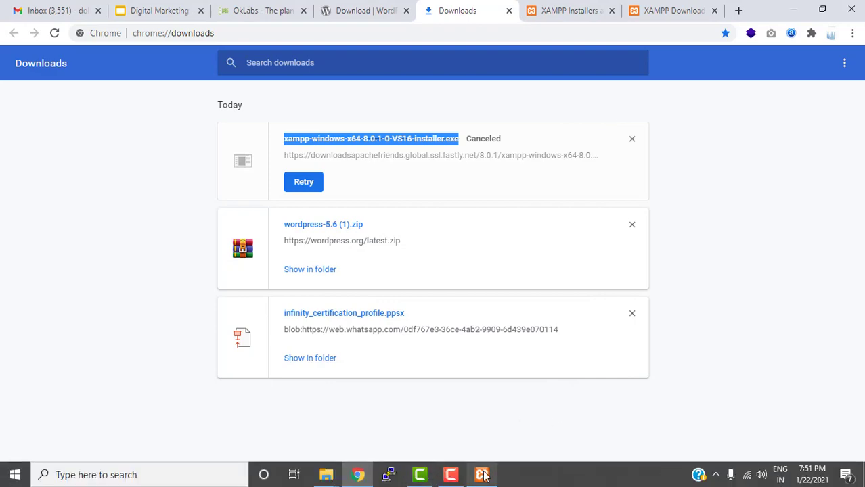
click(482, 474)
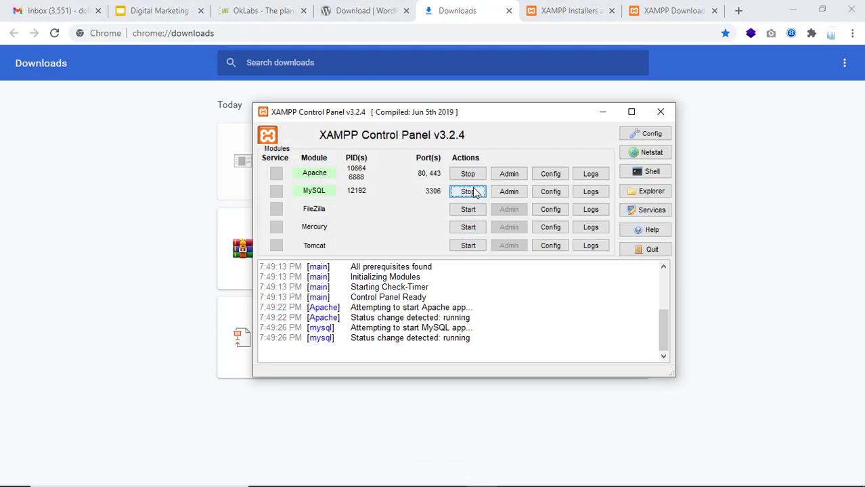
click(739, 10)
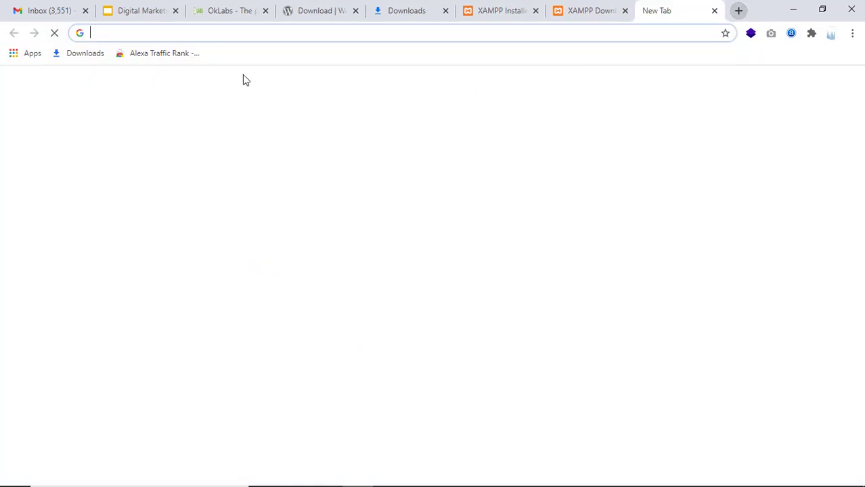
text(localhost)
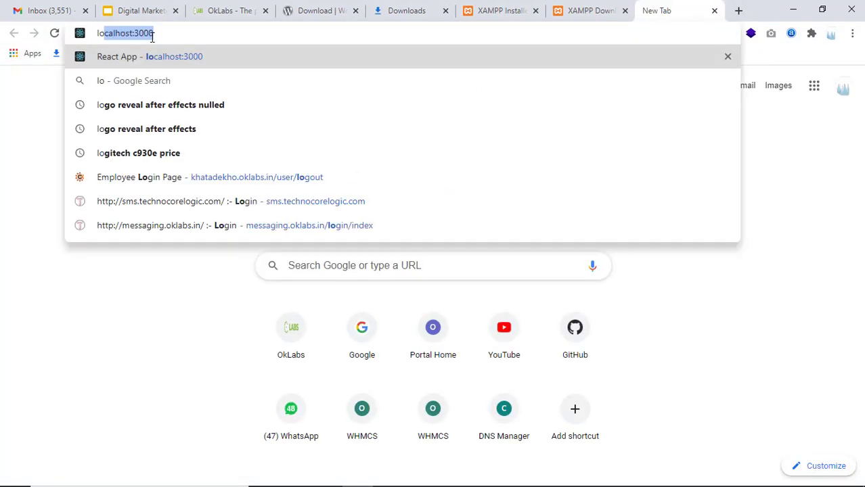
key(Delete)
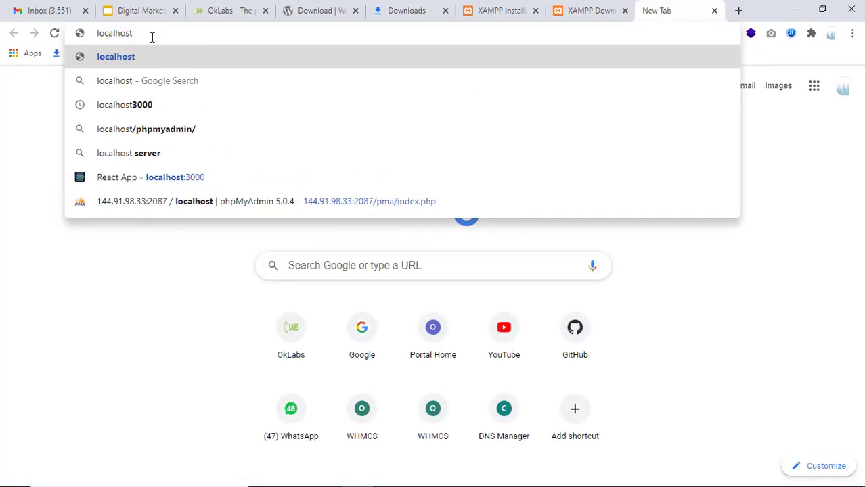
key(Return)
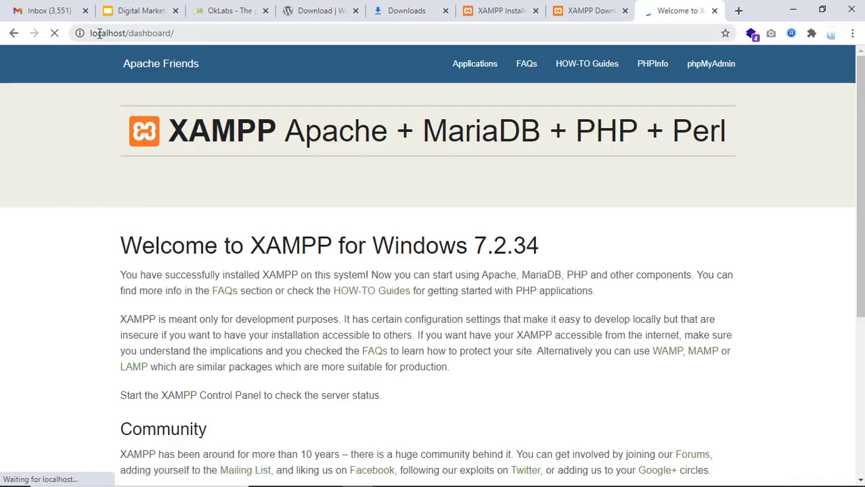
Select the dashboard part of the localhost/dashboard address
double_click(99, 33)
click(223, 10)
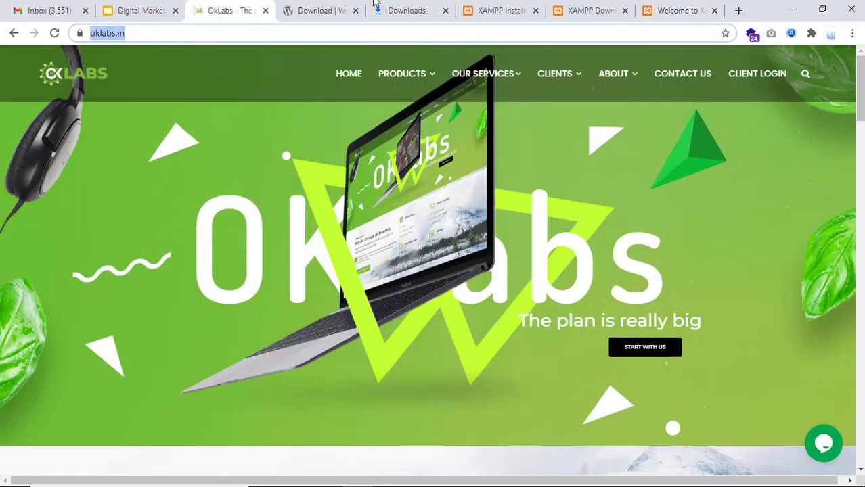
click(677, 11)
click(171, 33)
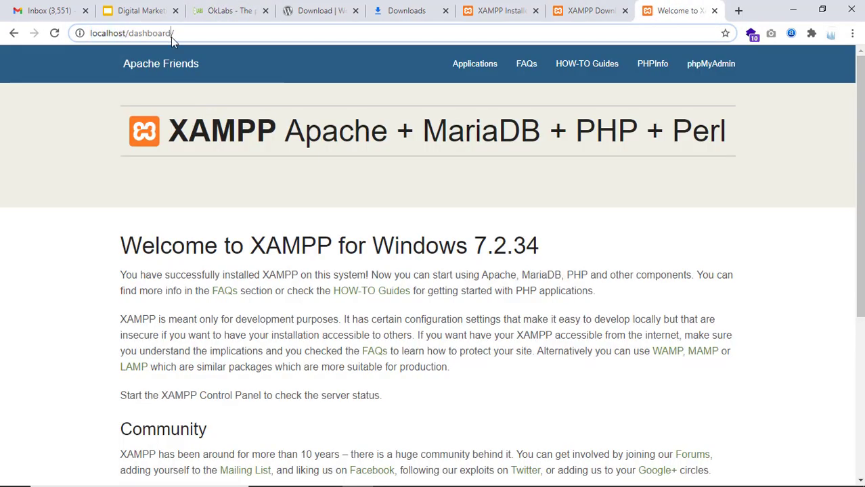
drag(174, 33, 134, 32)
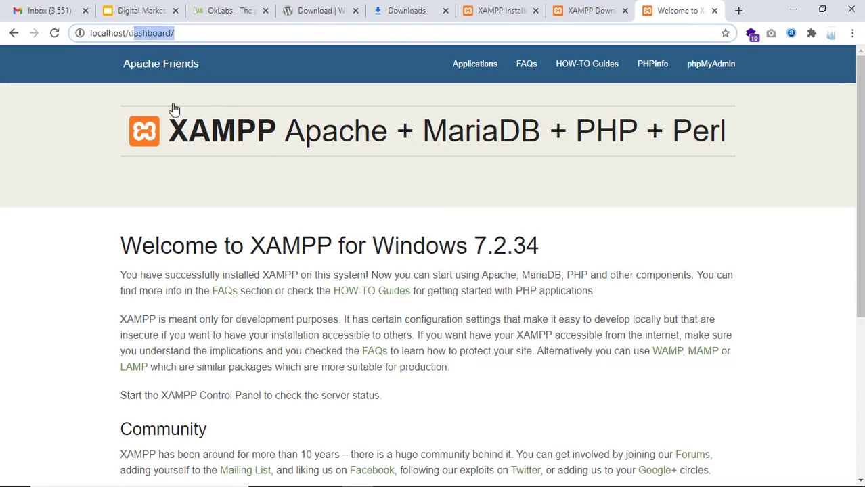
mouse_move(311, 482)
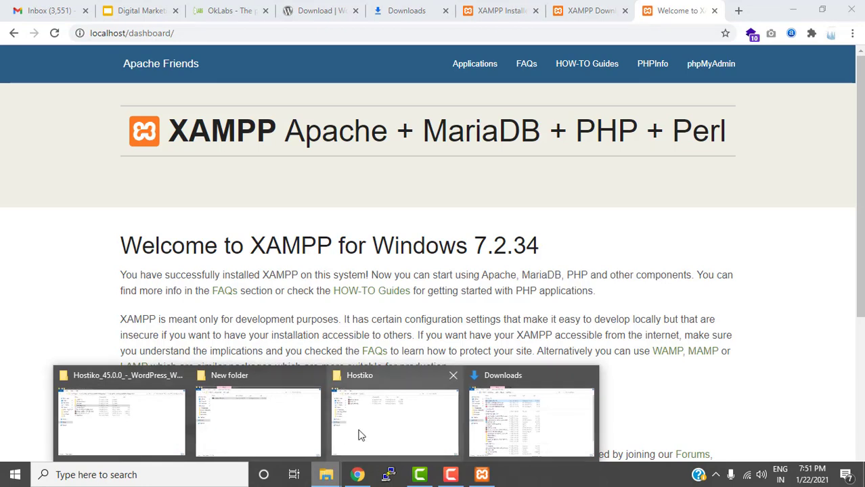
Open the C:\xampp\htdocs folder in File Explorer
click(265, 422)
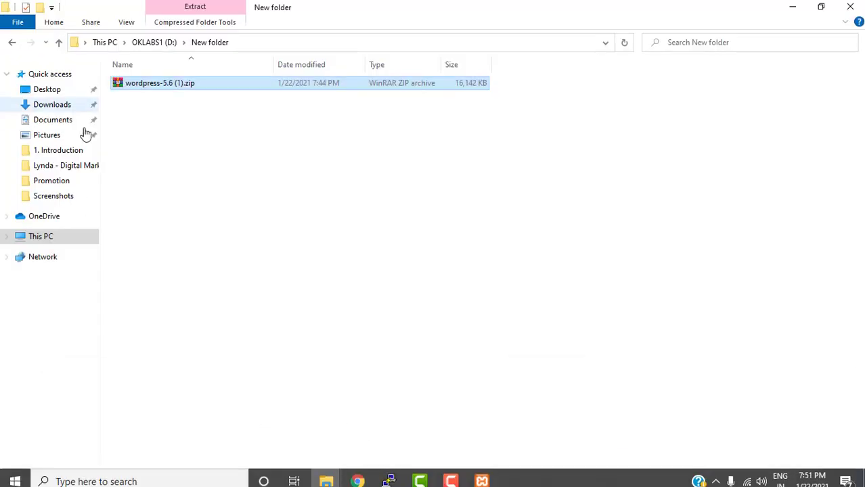
click(44, 242)
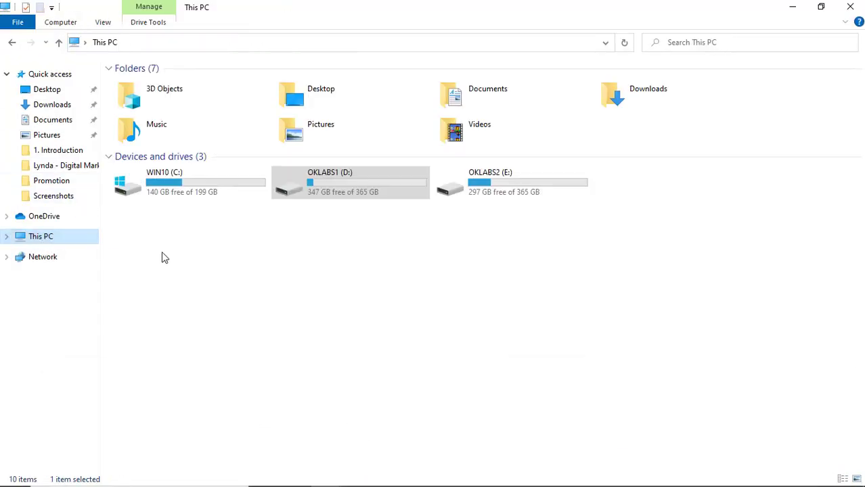
double_click(202, 192)
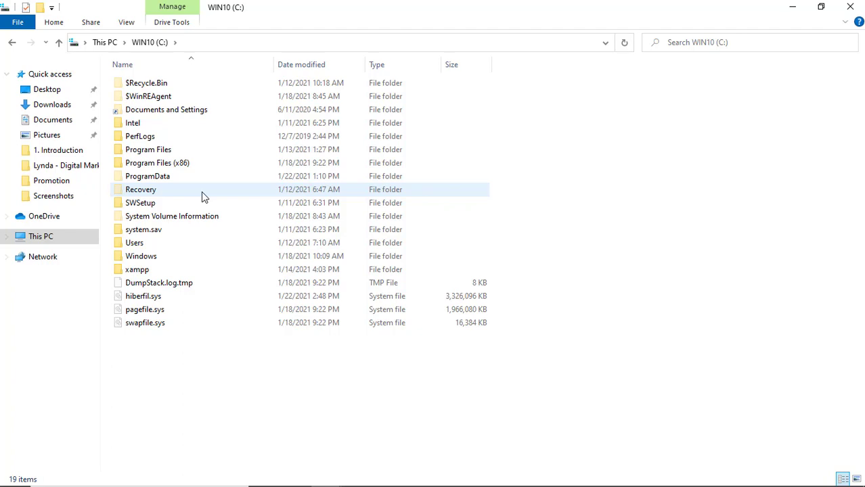
click(126, 274)
double_click(132, 270)
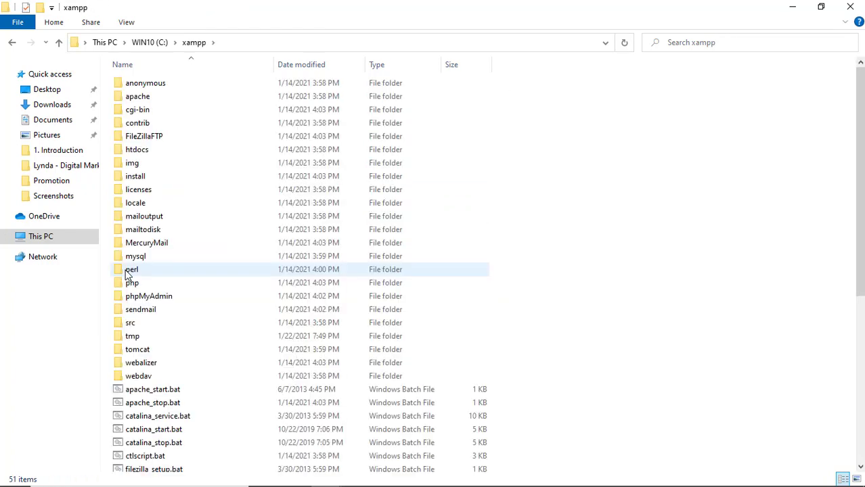
double_click(142, 152)
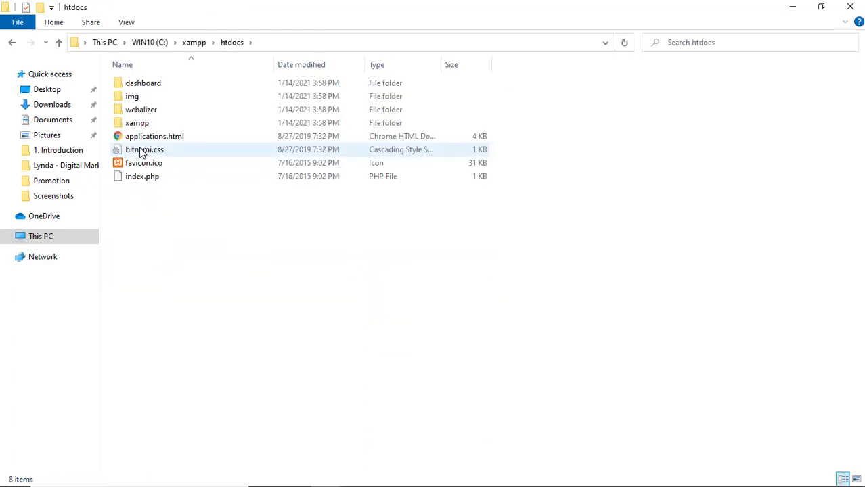
click(287, 46)
click(95, 45)
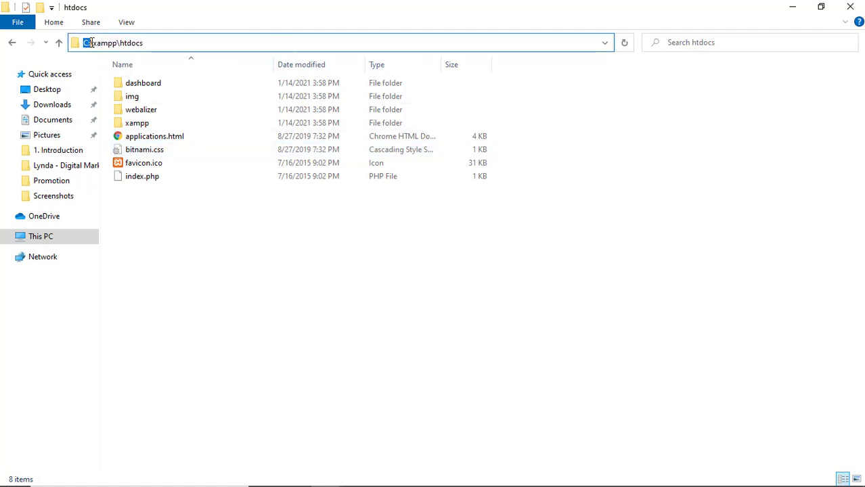
drag(86, 42, 146, 44)
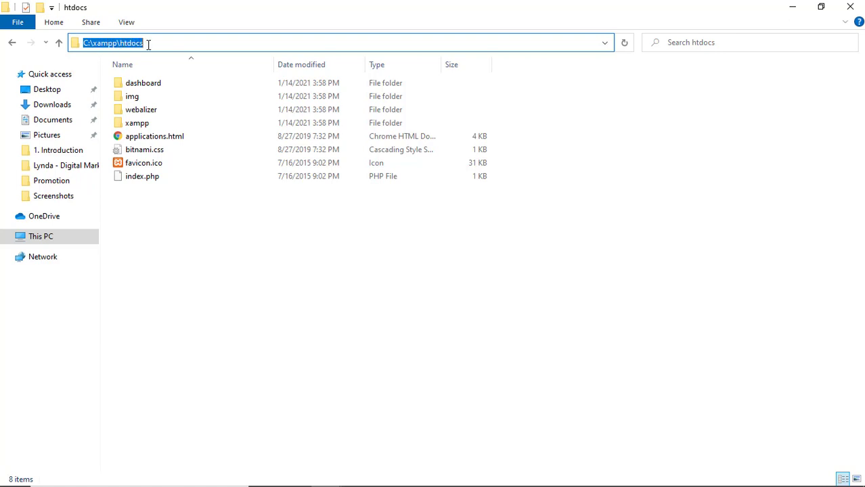
click(169, 43)
Select all eight folders and files in htdocs and delete them
drag(302, 285, 144, 74)
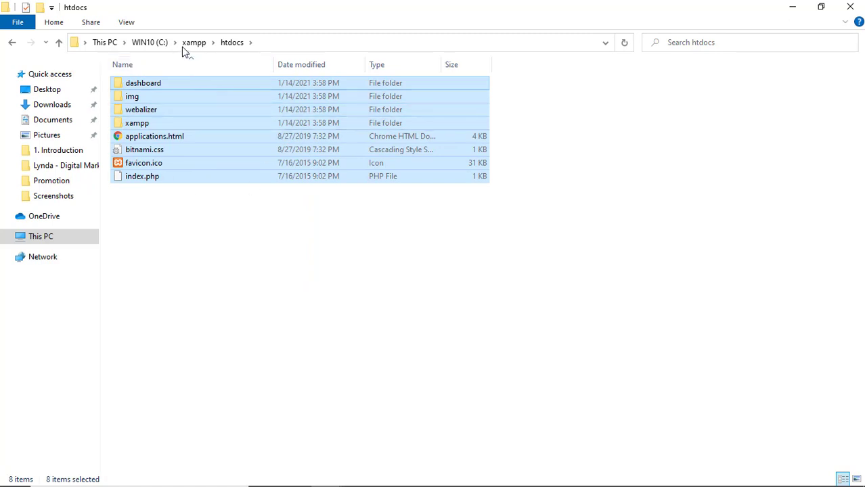
drag(280, 238, 79, 77)
click(193, 174)
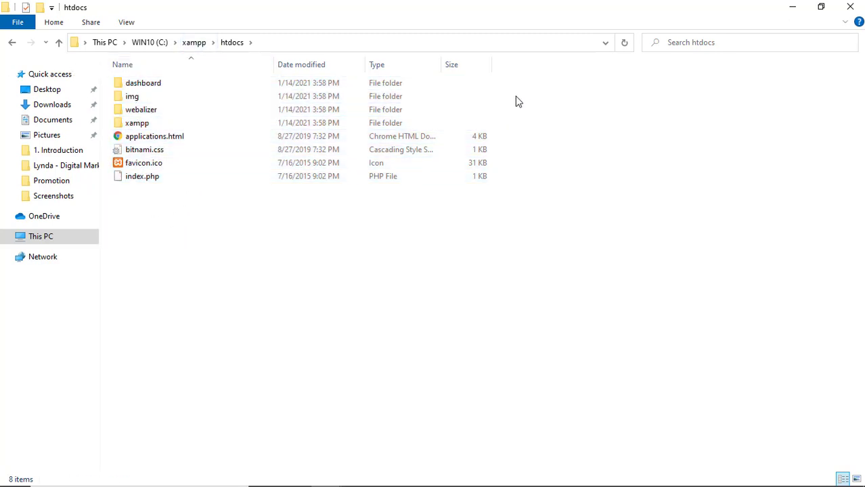
drag(522, 80, 335, 127)
drag(466, 253, 162, 144)
drag(350, 304, 103, 72)
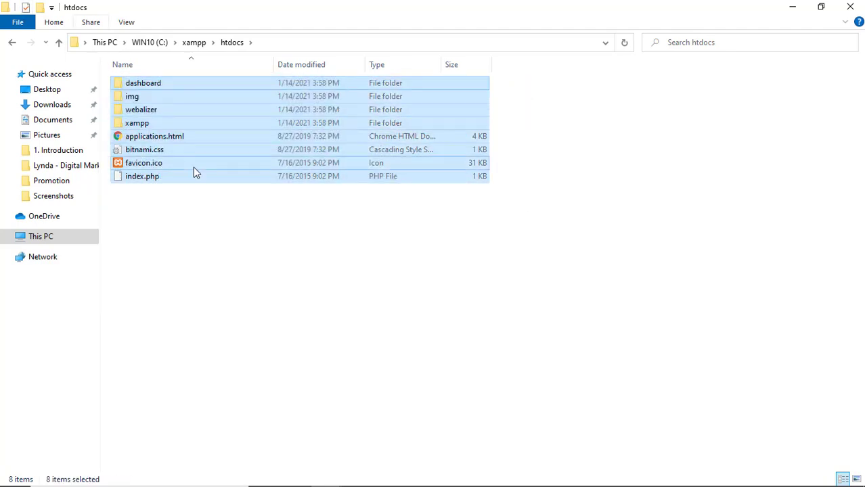
key(Delete)
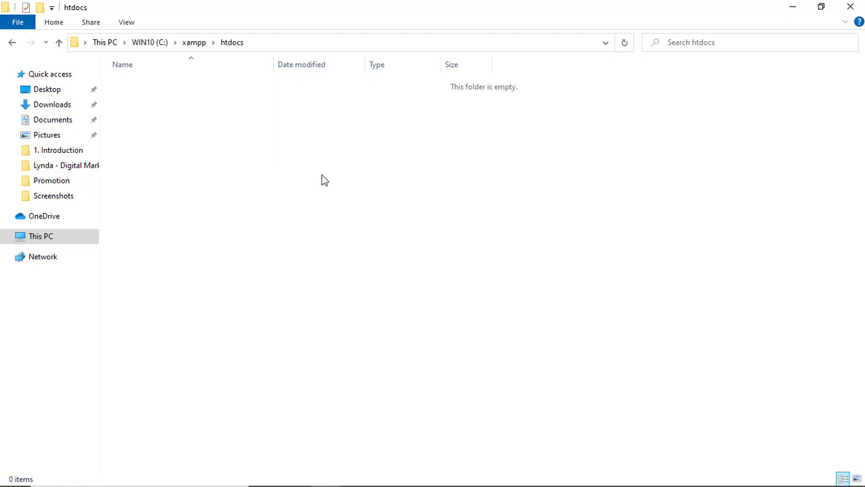
Remove 'dashboard/' from the Chrome address and load localhost
mouse_move(452, 483)
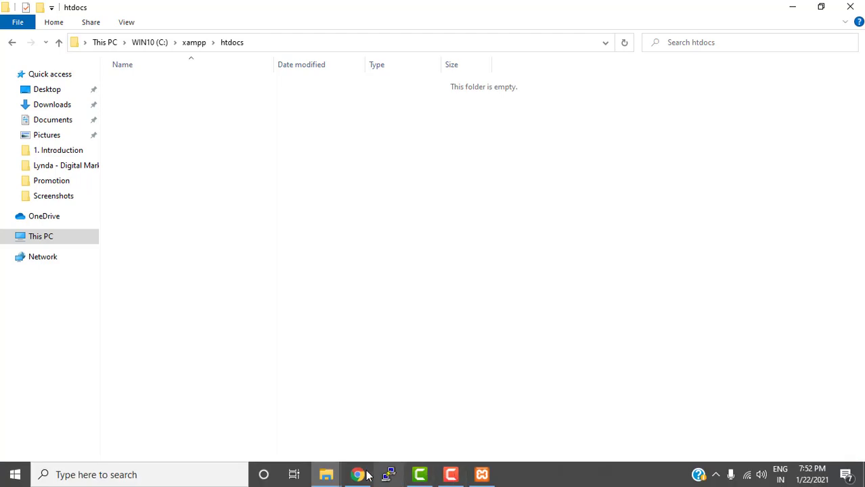
click(363, 475)
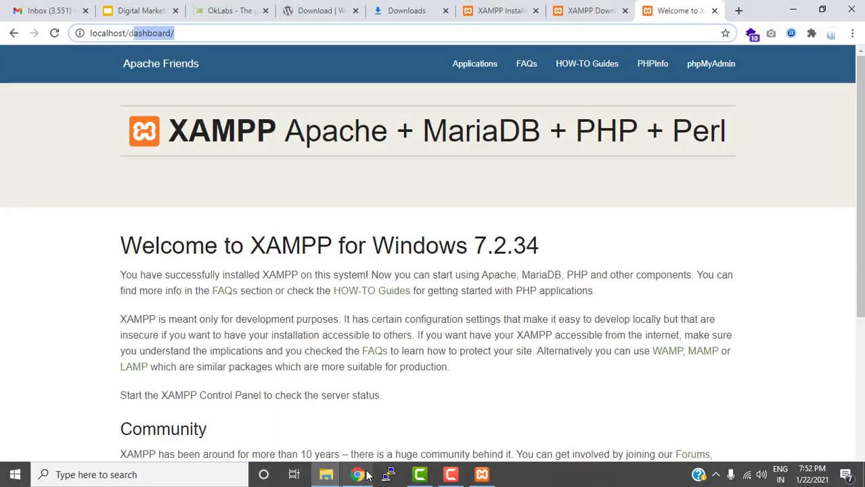
click(181, 32)
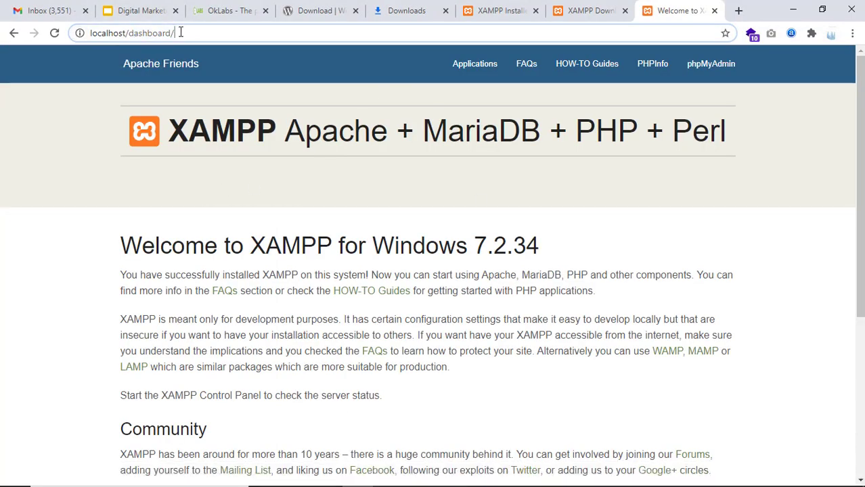
drag(185, 32, 133, 39)
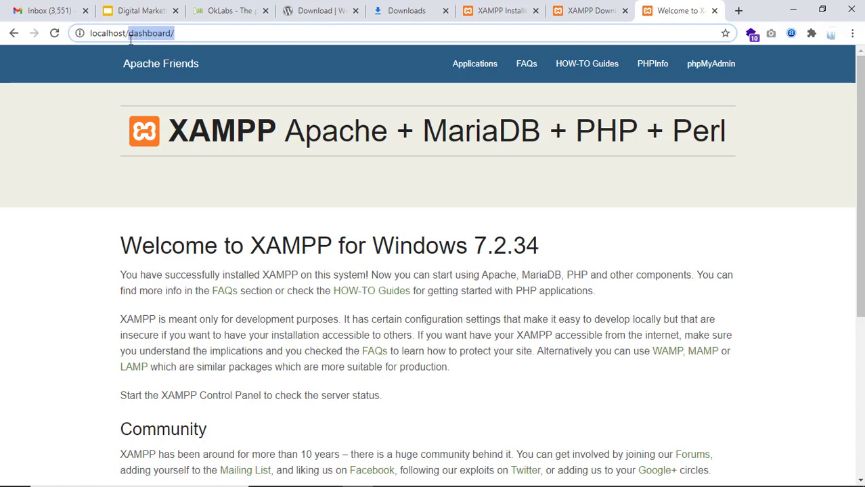
key(BackSpace)
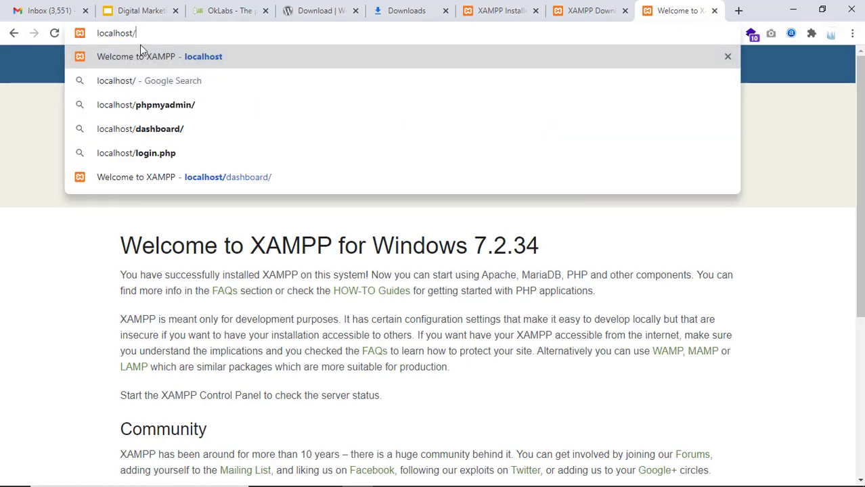
key(Return)
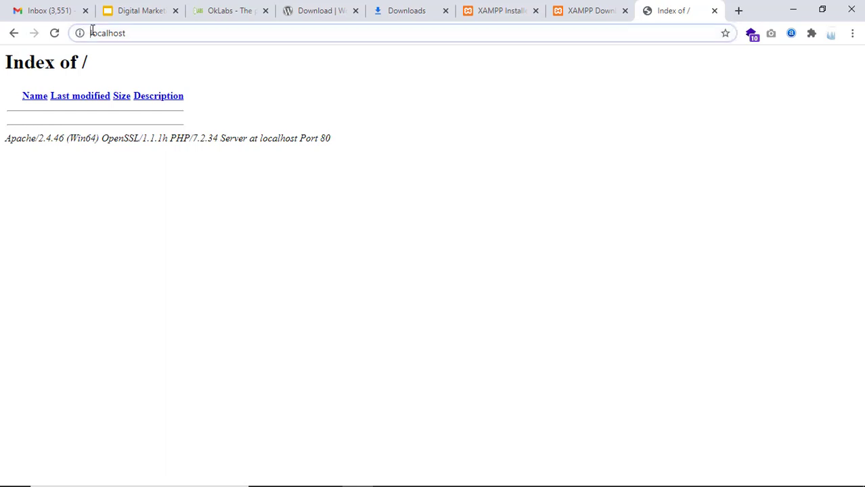
Inspect the empty 'Index of /' listing on localhost
click(91, 31)
click(139, 32)
drag(10, 62, 80, 51)
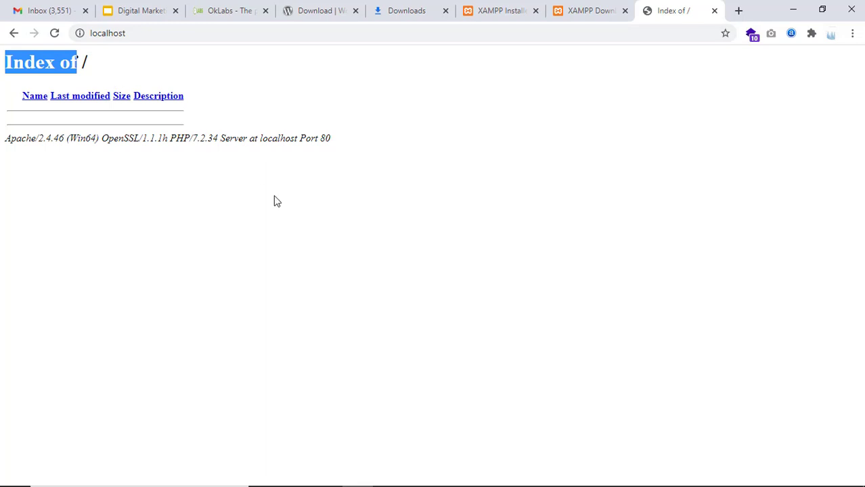
mouse_move(369, 483)
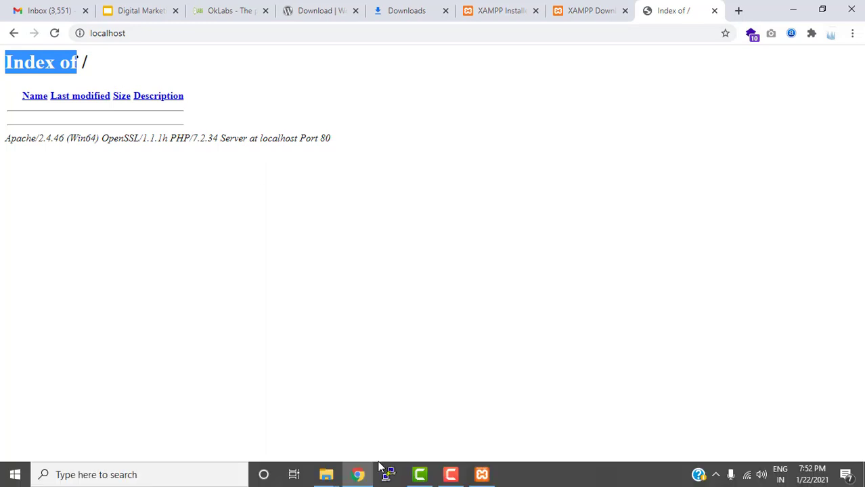
click(326, 475)
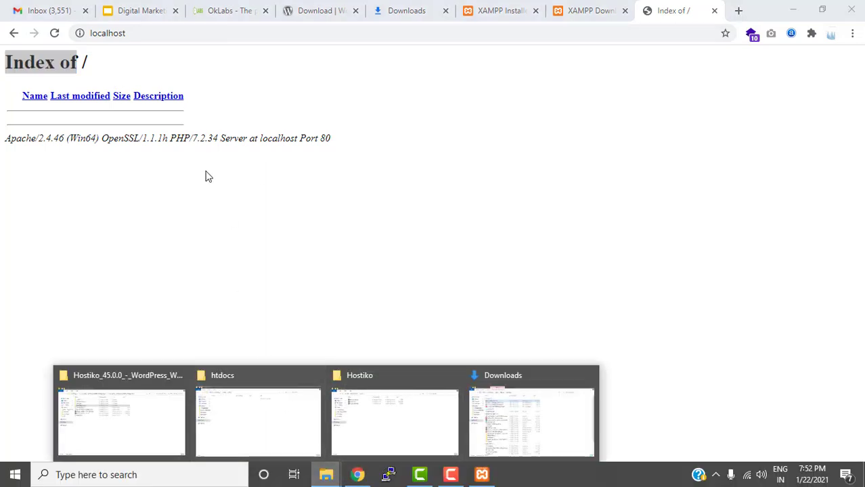
click(151, 28)
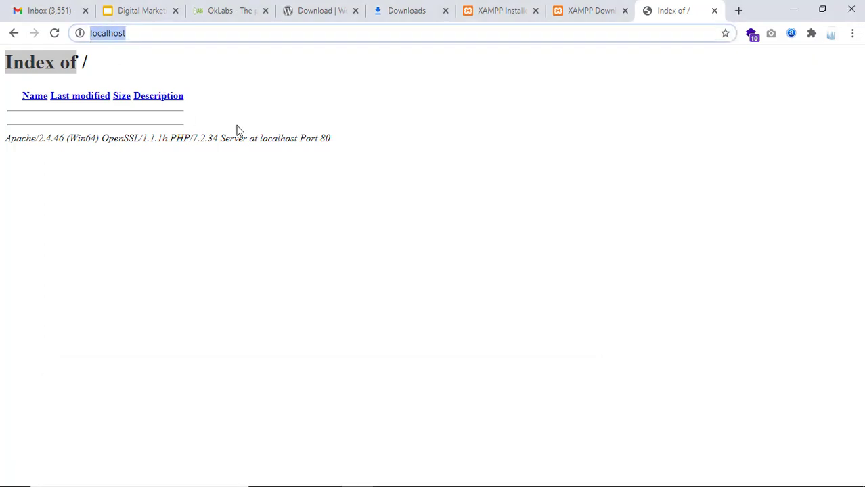
Write 'localhost = htdocs' in a new Notepad document, then return to the htdocs window
key(super+r)
text(note)
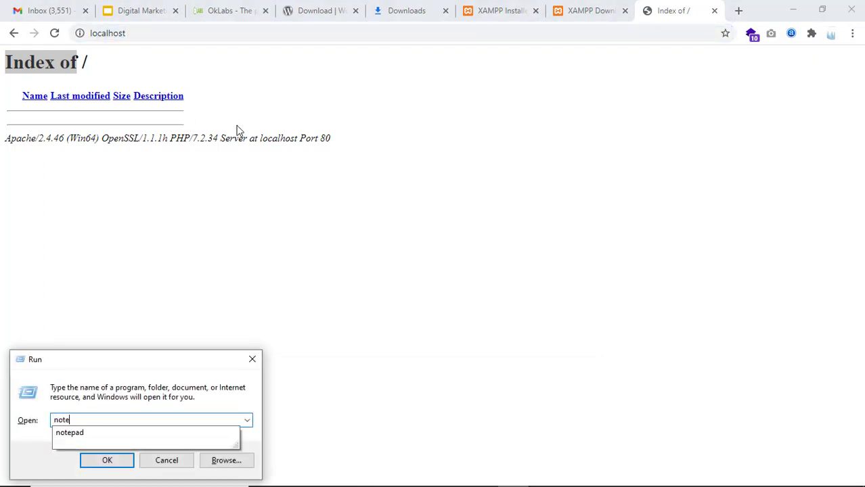
text(pad)
key(Return)
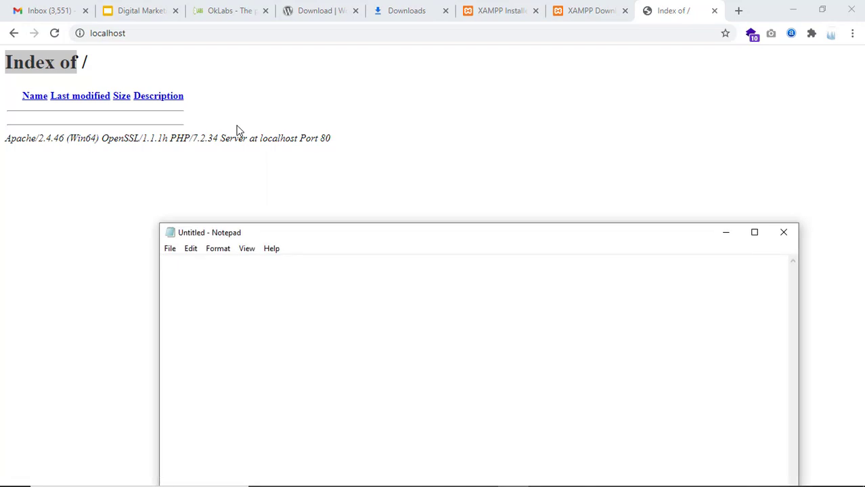
text(1)
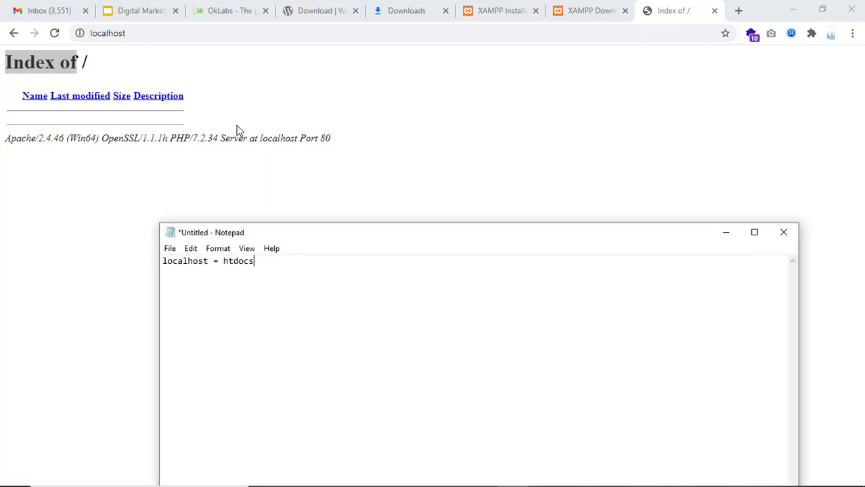
double_click(239, 263)
drag(208, 261, 125, 265)
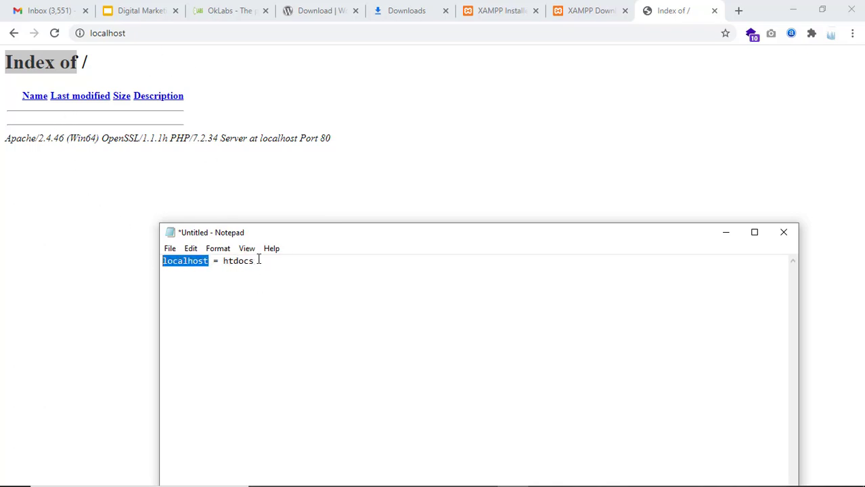
drag(258, 261, 231, 261)
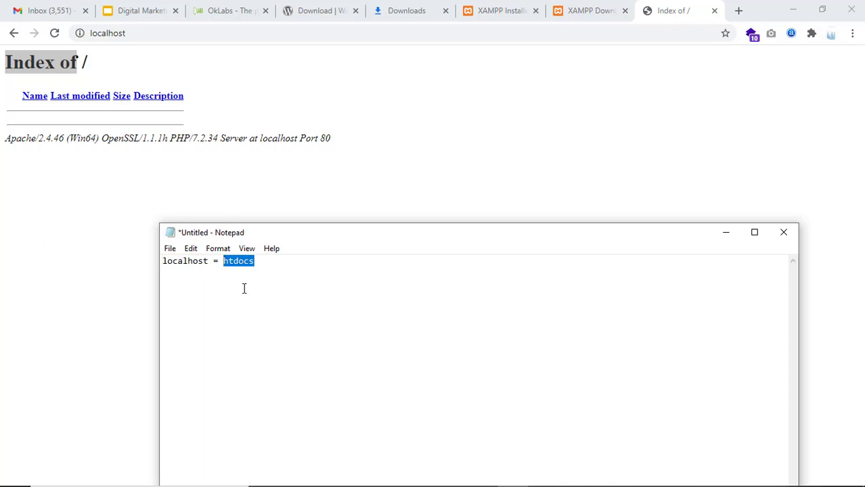
click(325, 475)
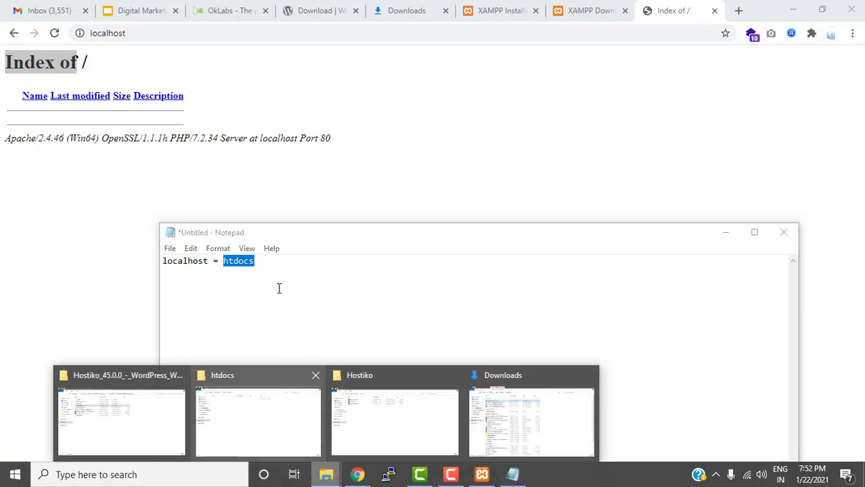
click(272, 384)
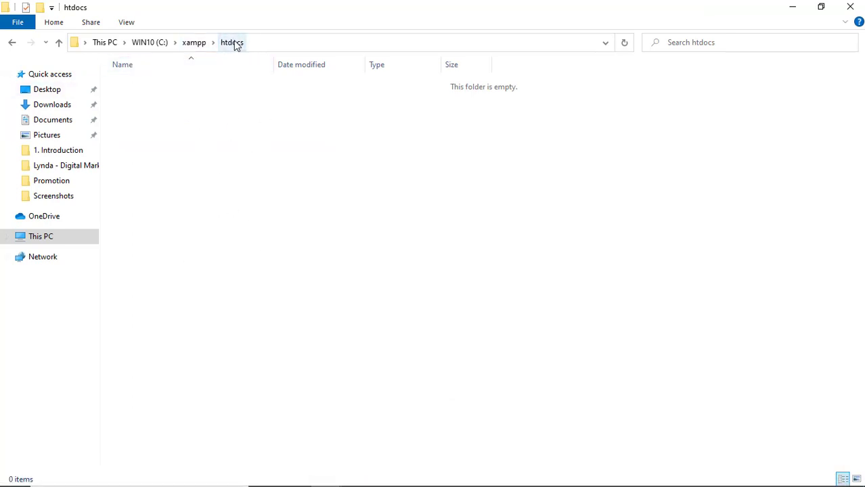
Go up to the C: drive root and open the empty C:\xampp\htdocs folder
click(192, 44)
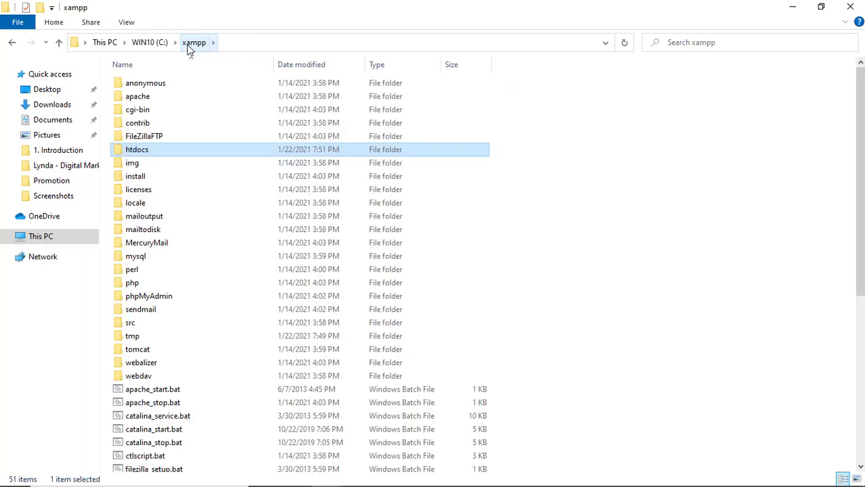
click(159, 45)
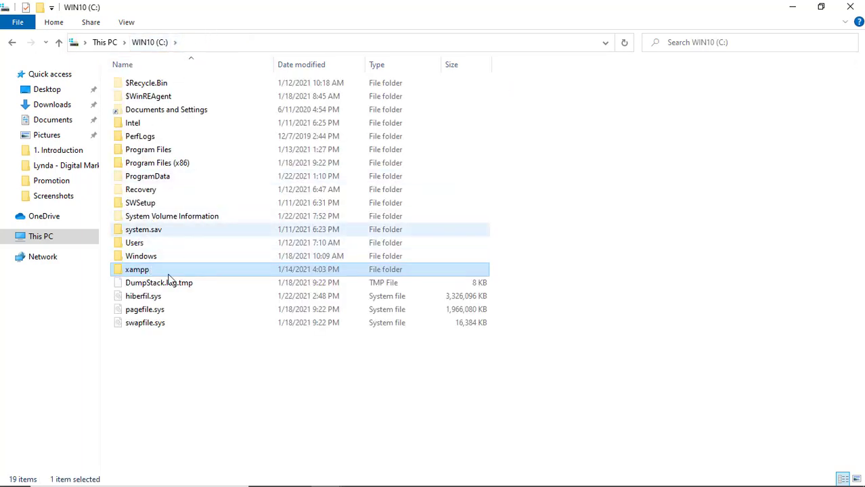
double_click(139, 272)
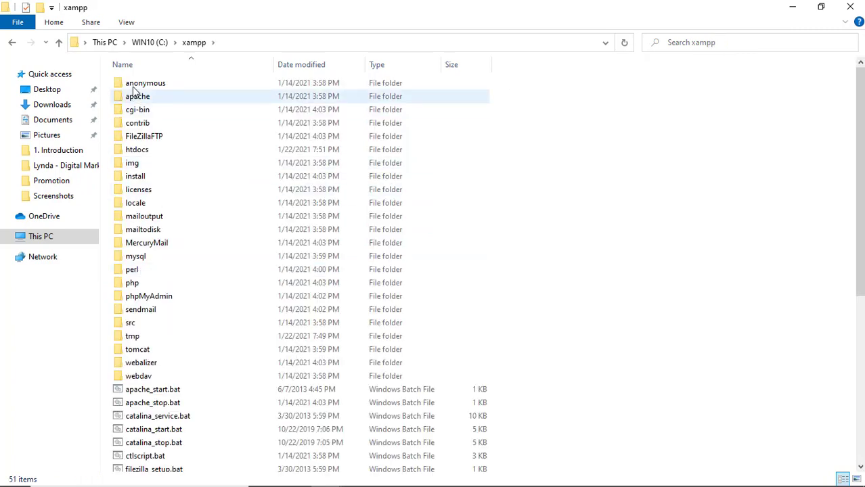
click(137, 153)
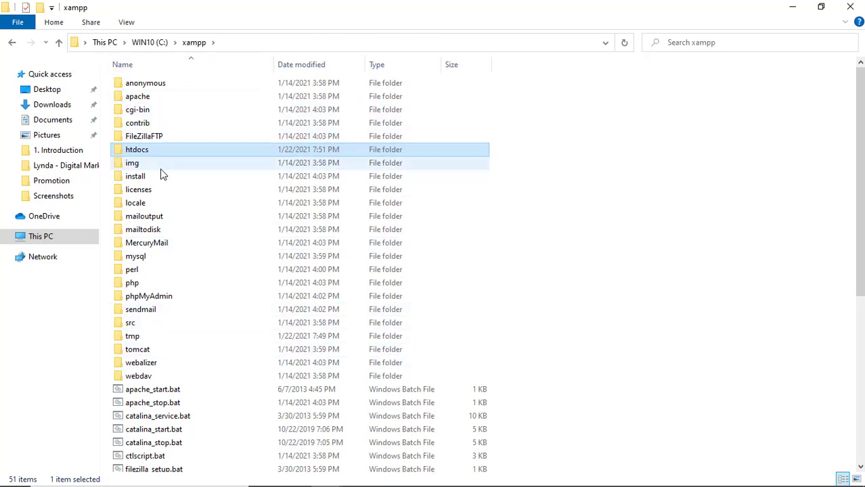
click(147, 152)
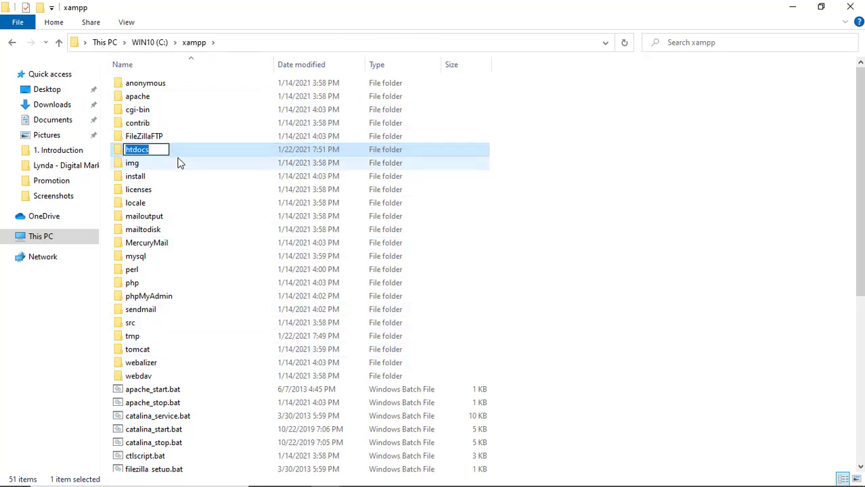
click(177, 159)
click(175, 151)
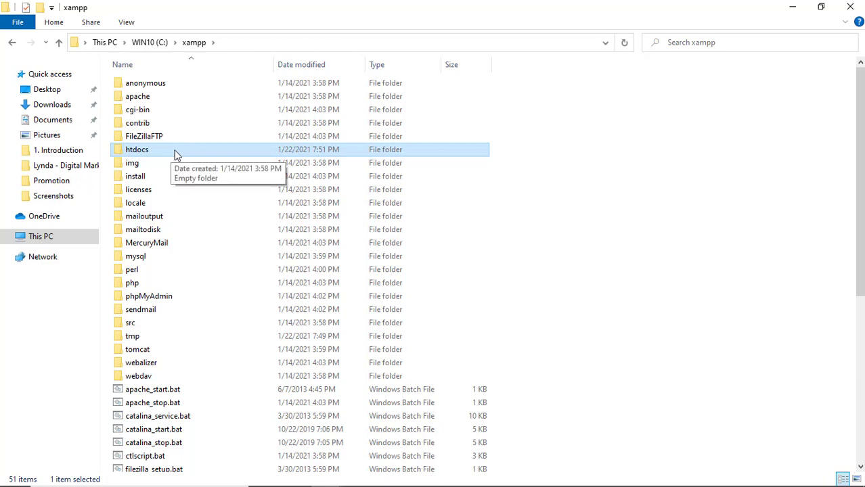
double_click(175, 150)
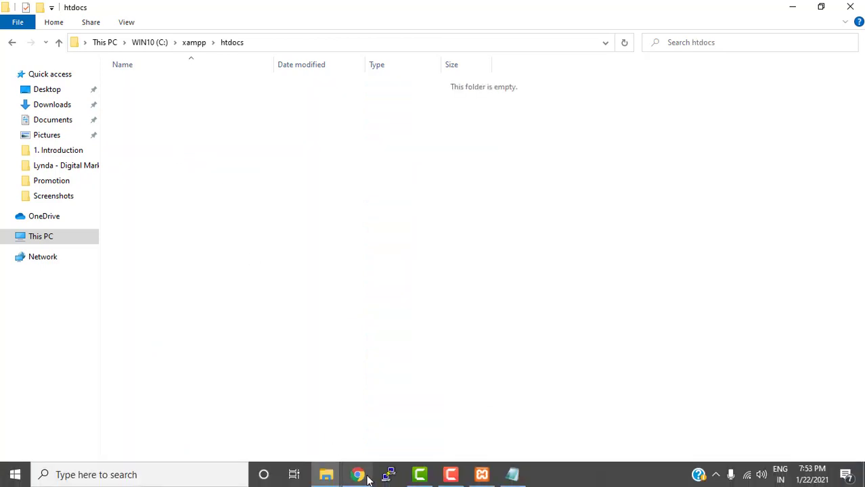
mouse_move(328, 477)
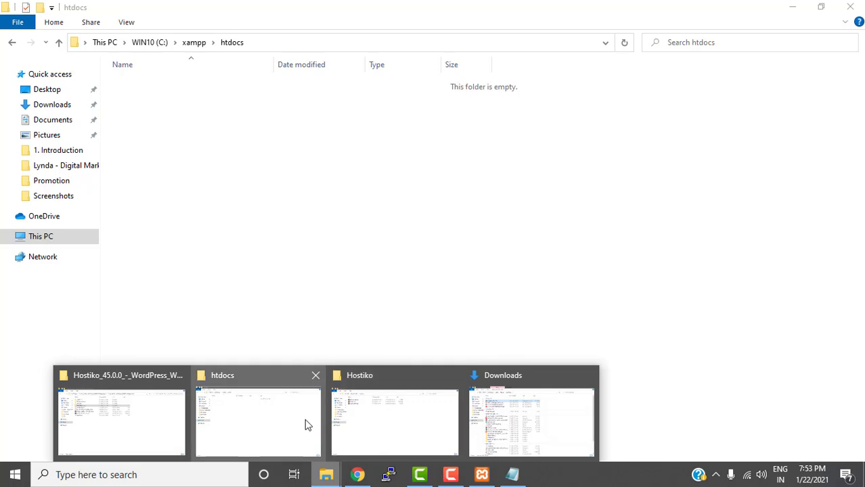
Cut the wordpress-5.6 (1).zip archive from D:\New folder
click(346, 425)
click(146, 42)
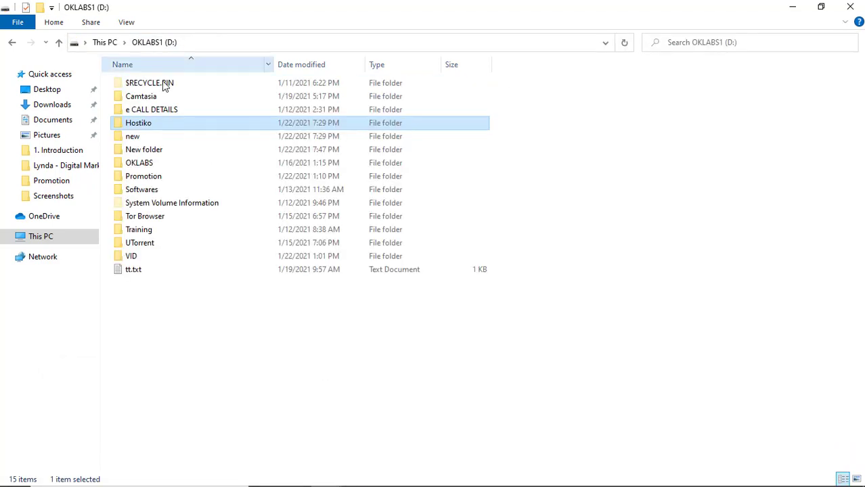
double_click(137, 151)
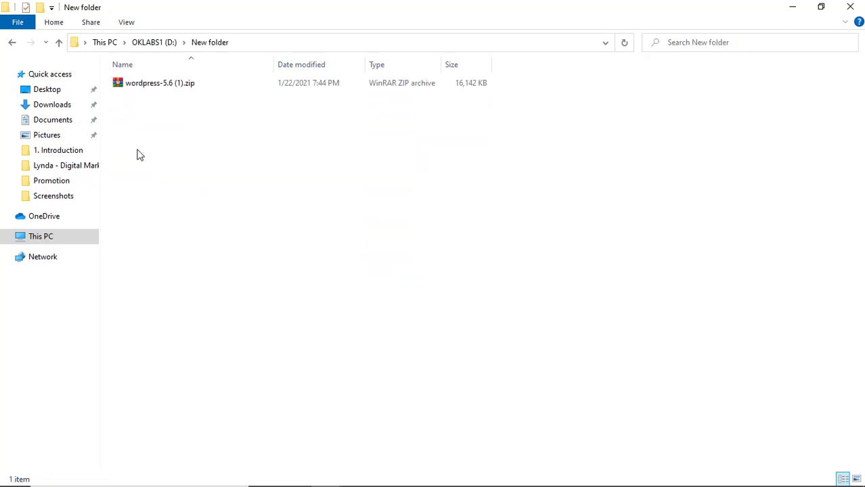
click(154, 82)
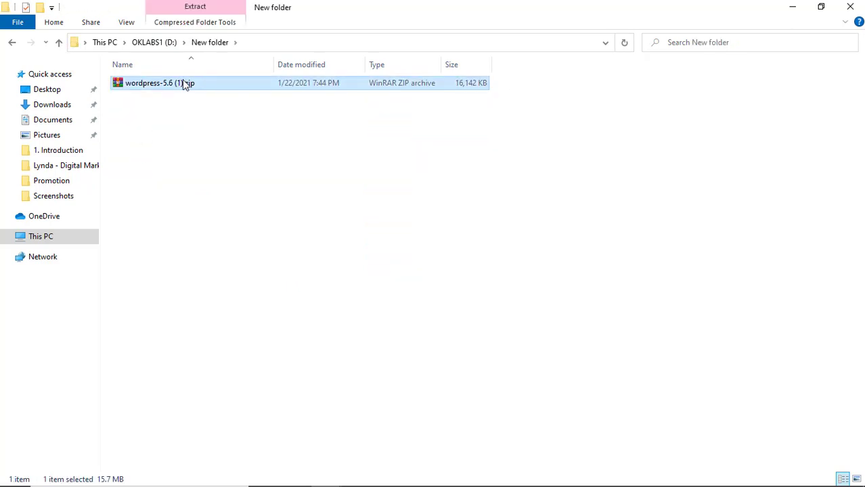
right_click(184, 83)
click(222, 268)
Open the WIN10 (C:) drive from This PC
click(59, 242)
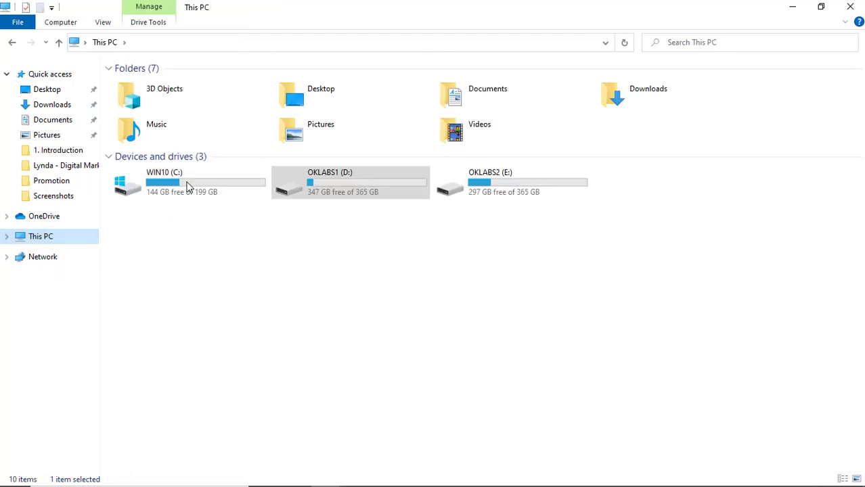
click(189, 187)
double_click(190, 186)
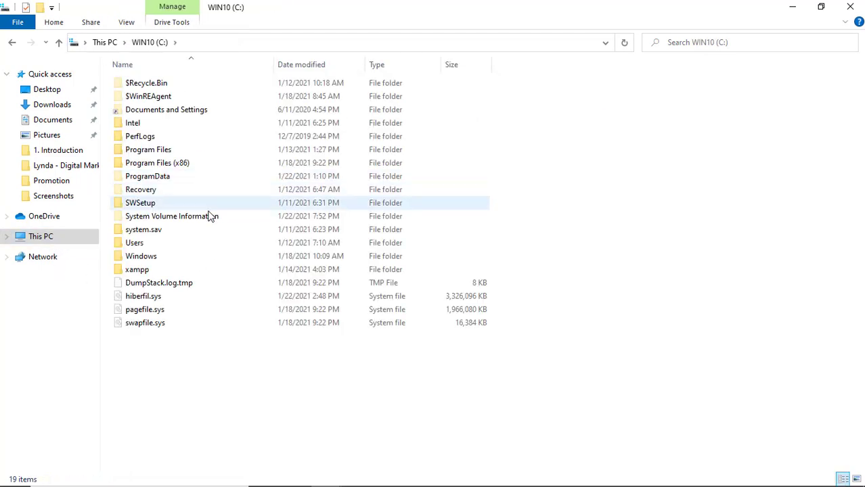
Paste wordpress-5.6 (1).zip into C:\xampp\htdocs
double_click(160, 271)
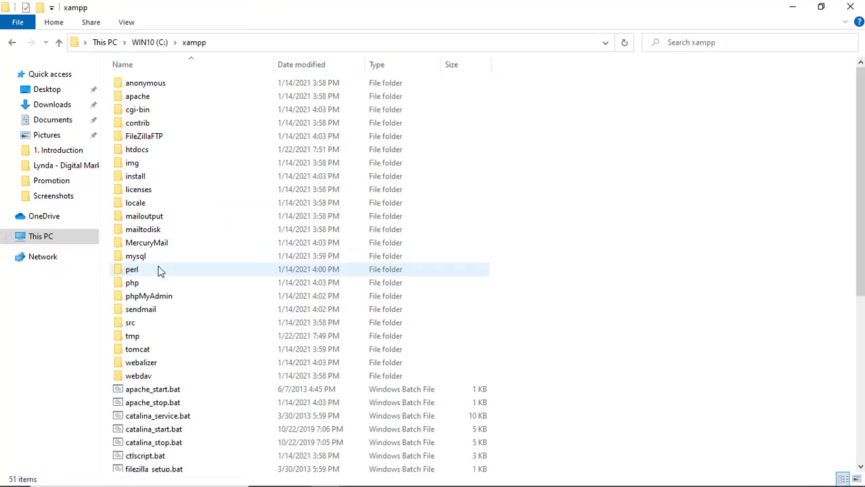
double_click(155, 154)
right_click(201, 144)
click(232, 233)
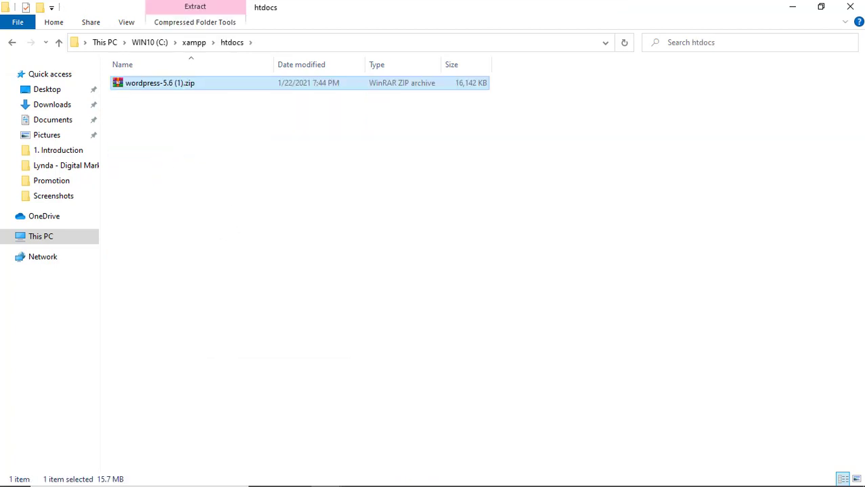
Reload localhost in Chrome to confirm the 16M zip is listed in Index of /
mouse_move(407, 475)
click(358, 475)
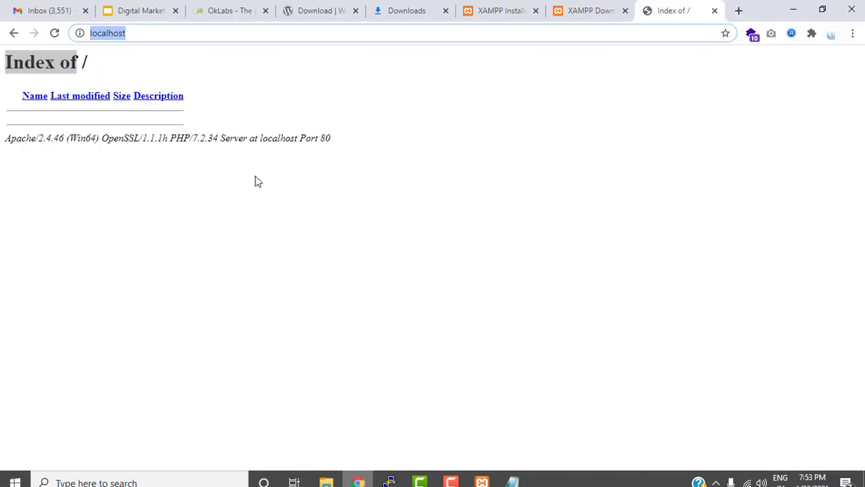
click(55, 37)
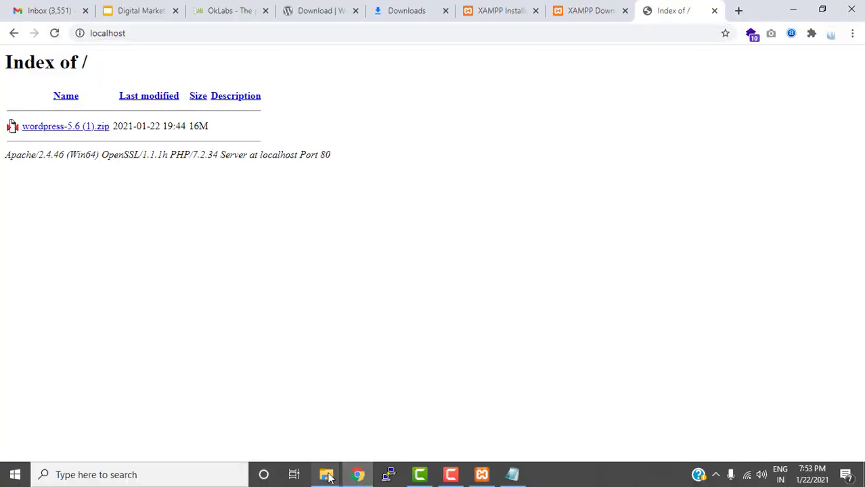
mouse_move(326, 473)
click(353, 440)
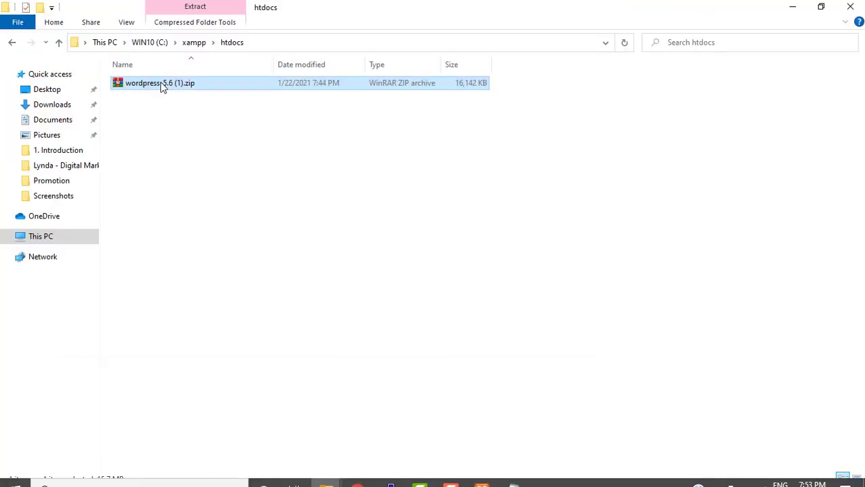
right_click(161, 82)
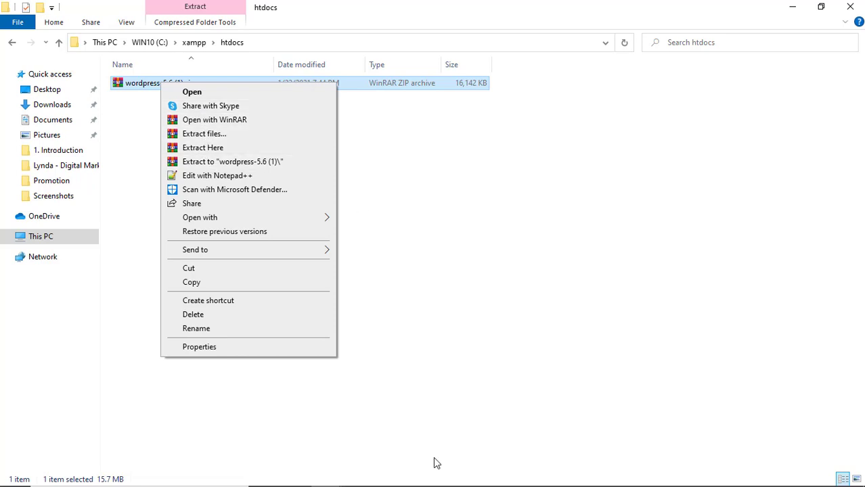
click(358, 474)
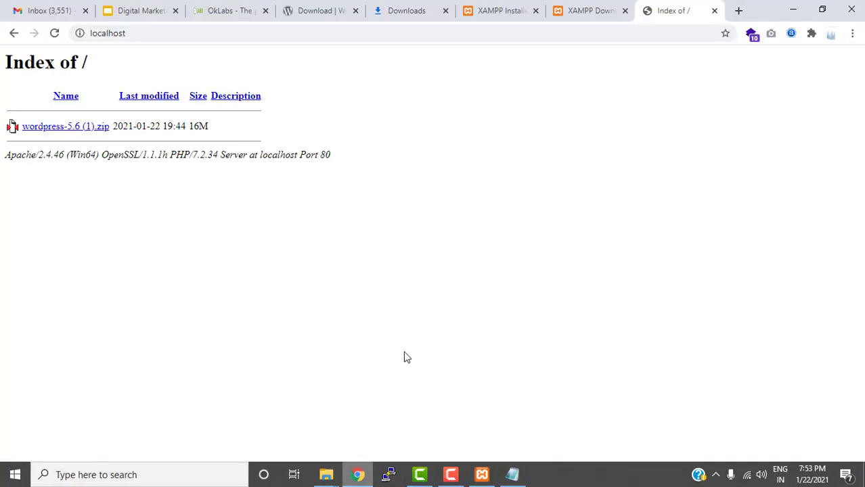
Search Google for 'winrar' in a new Chrome tab
click(739, 15)
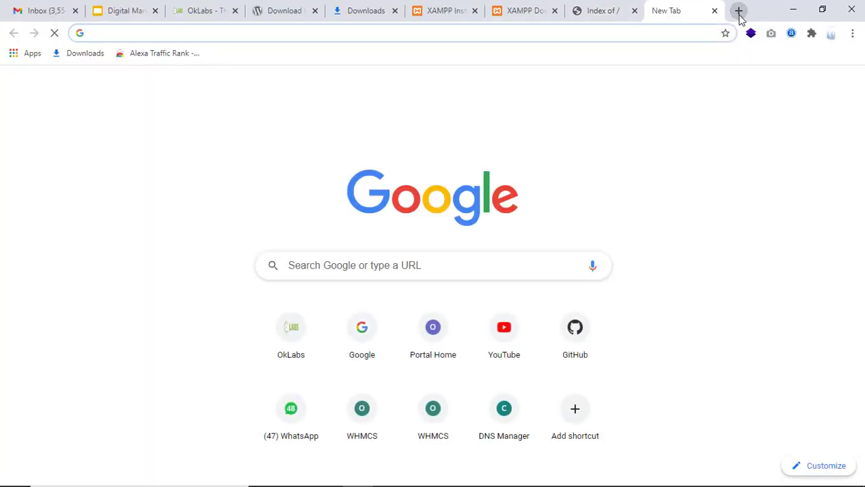
text(winrar)
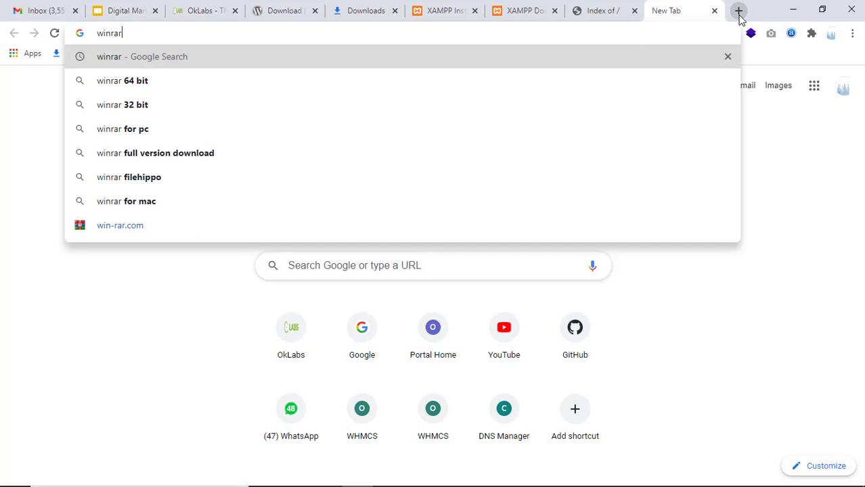
key(Return)
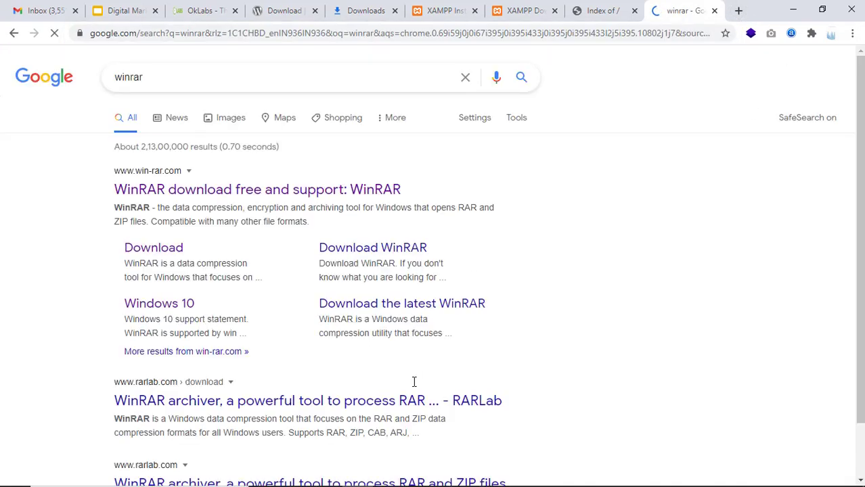
mouse_move(431, 482)
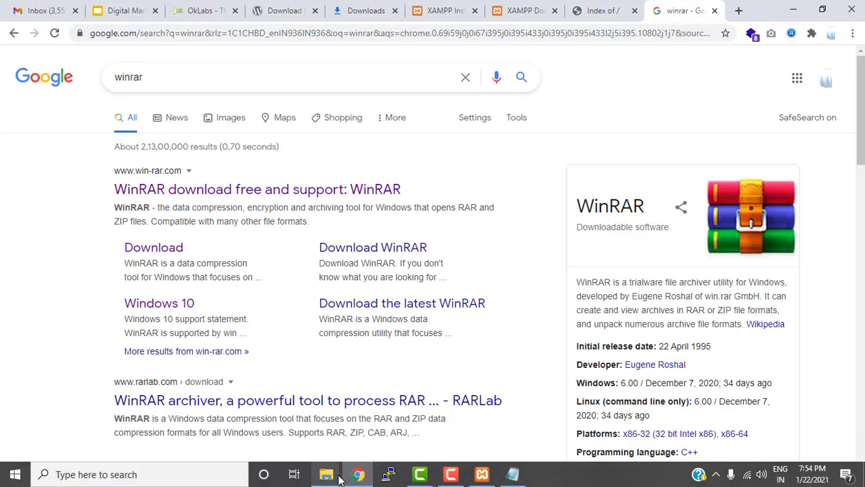
Extract wordpress-5.6 (1).zip into htdocs with Extract Here, then delete the archive
mouse_move(339, 479)
click(387, 440)
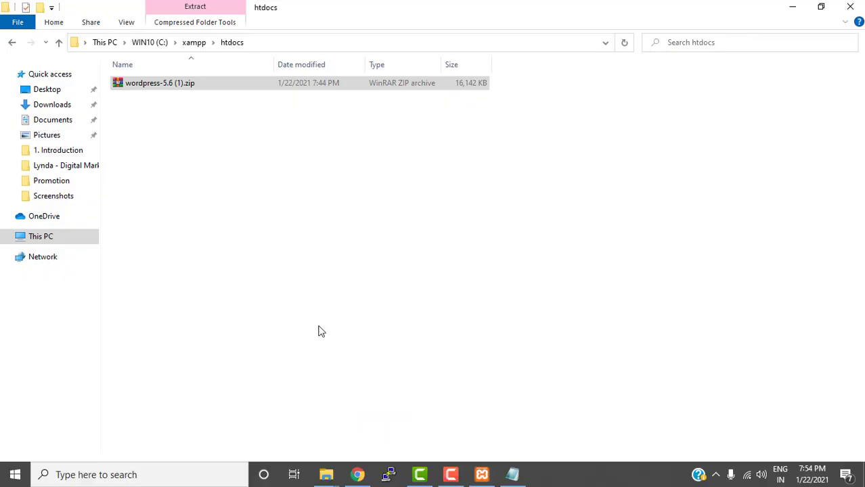
right_click(181, 90)
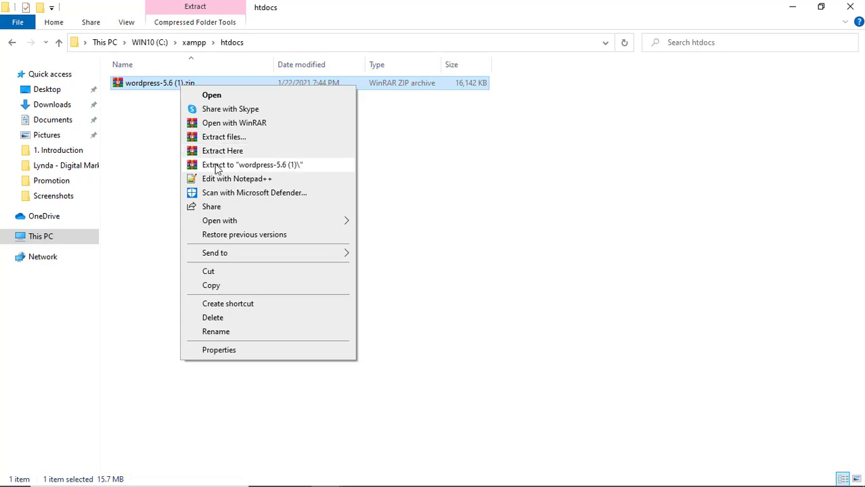
click(619, 324)
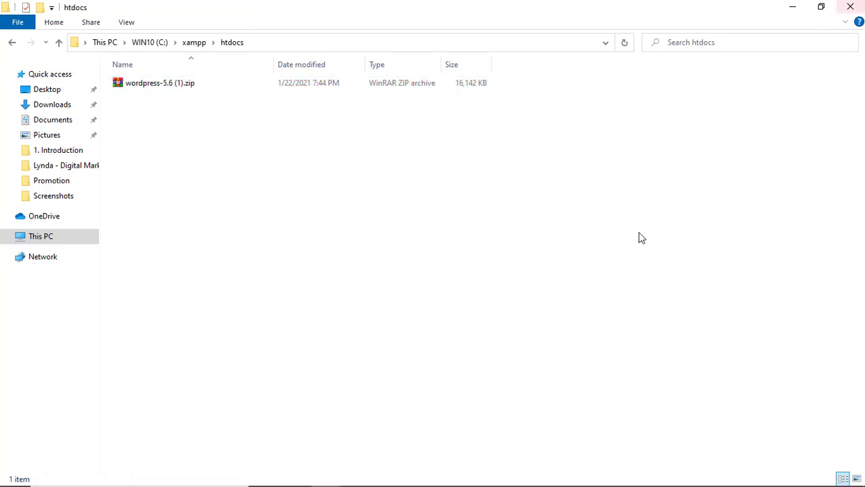
click(358, 475)
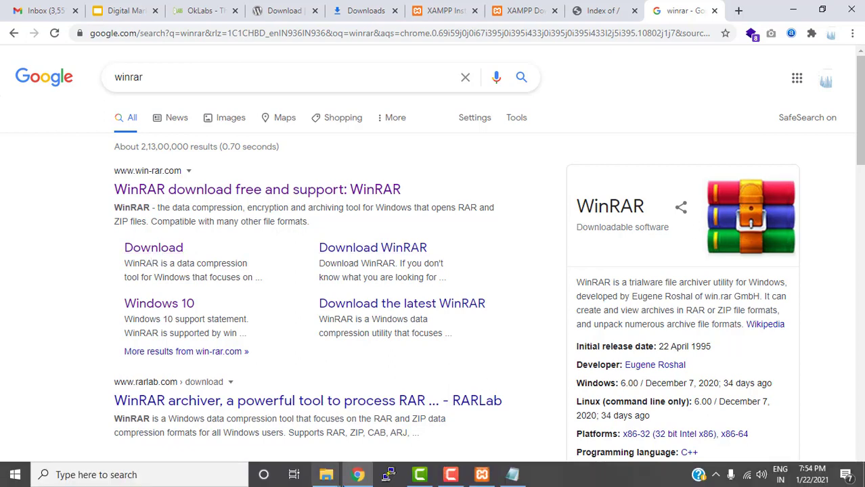
click(326, 475)
click(371, 414)
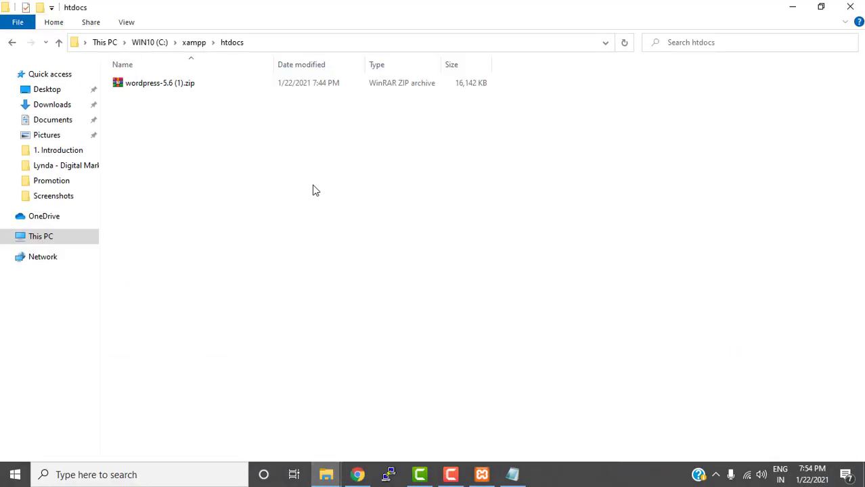
click(164, 83)
right_click(163, 82)
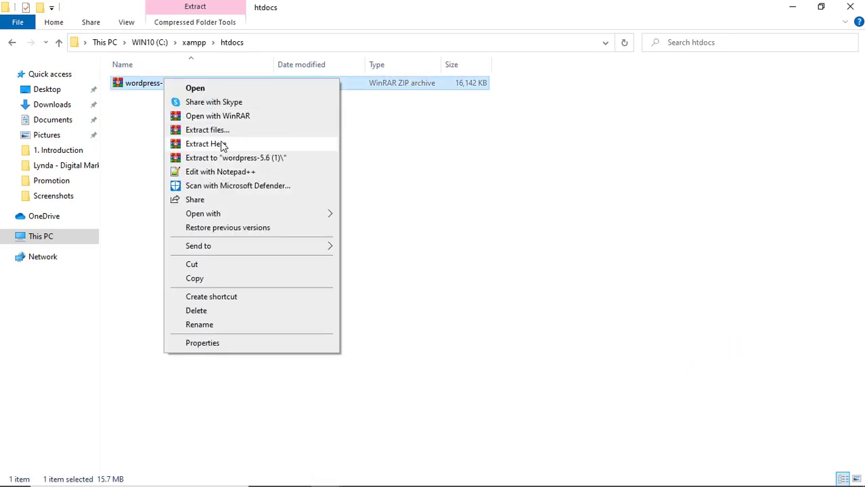
click(220, 145)
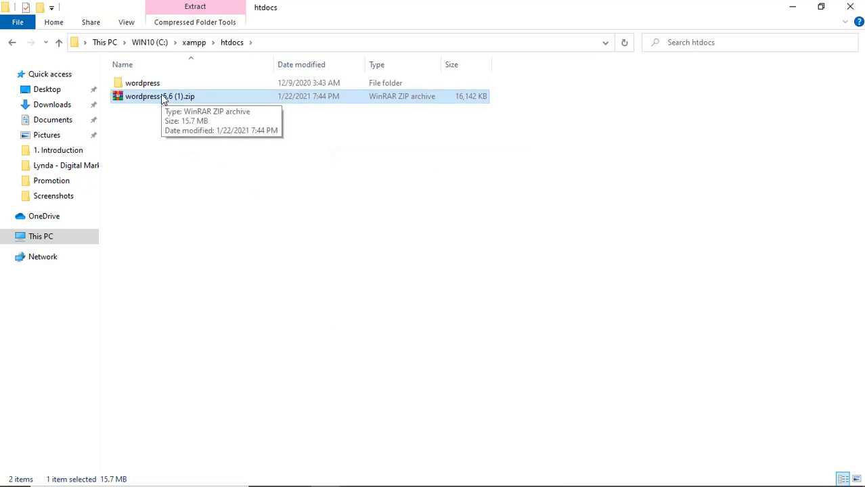
key(Delete)
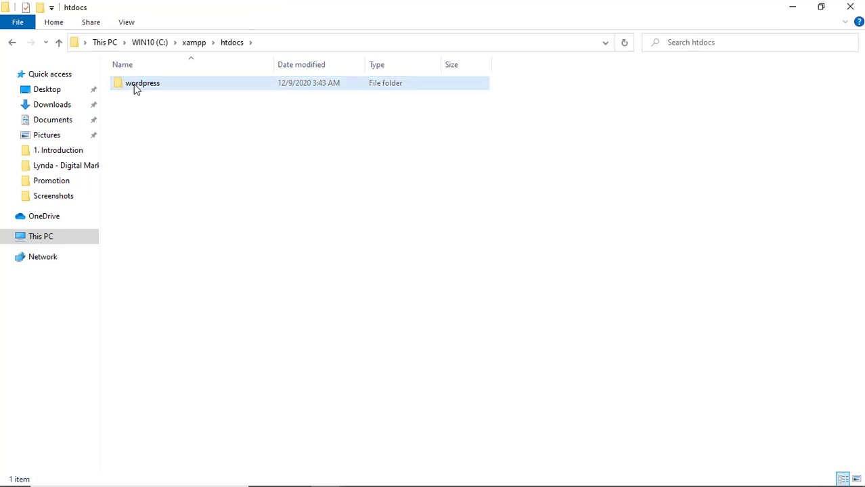
Rename the extracted wordpress folder to 'okhosting', check its files, and return to Chrome
click(134, 84)
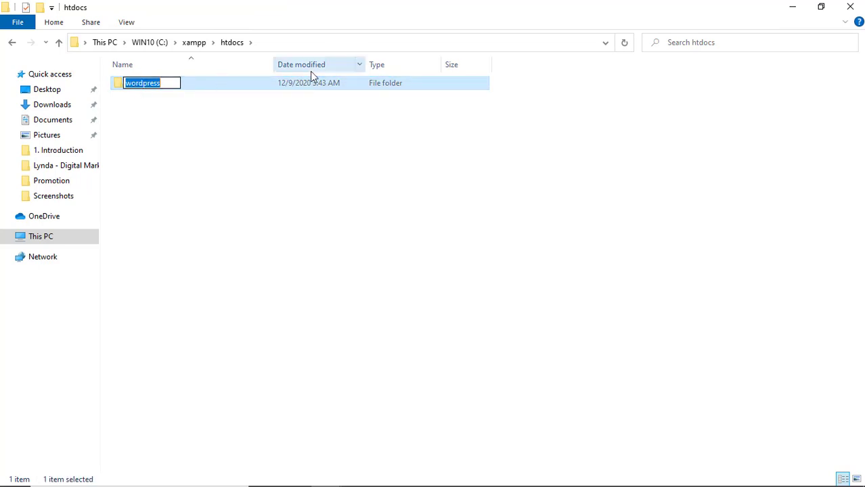
text(o)
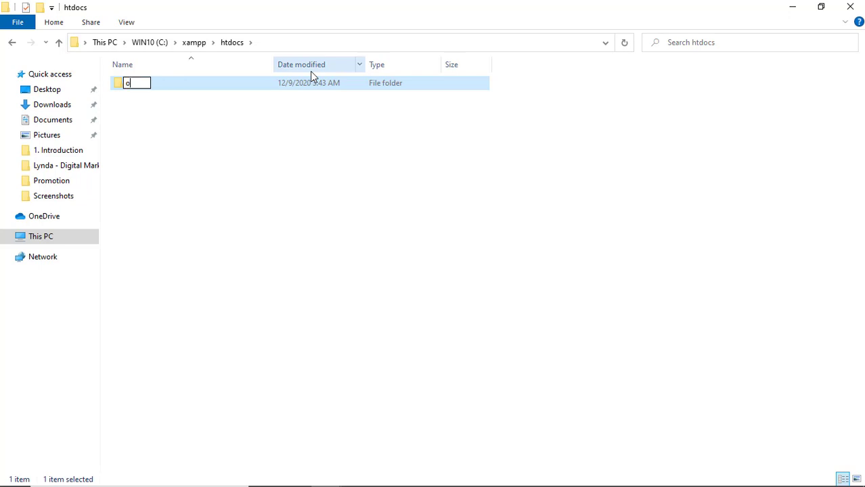
text(khosting)
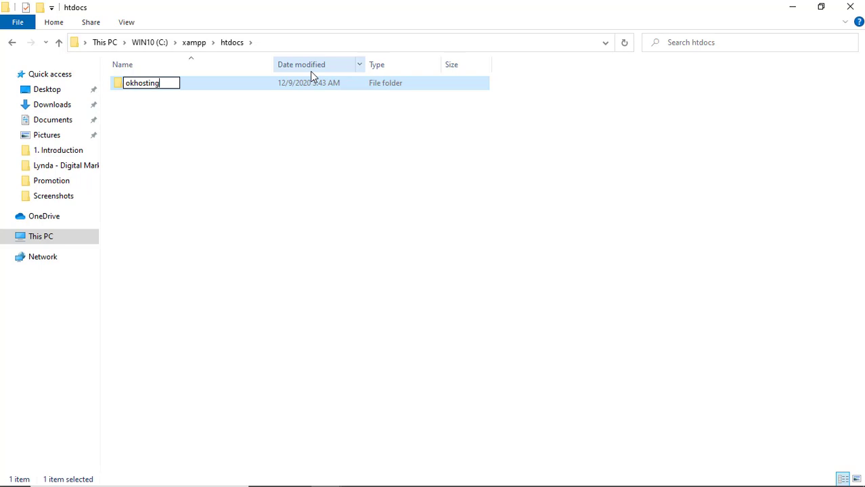
key(Return)
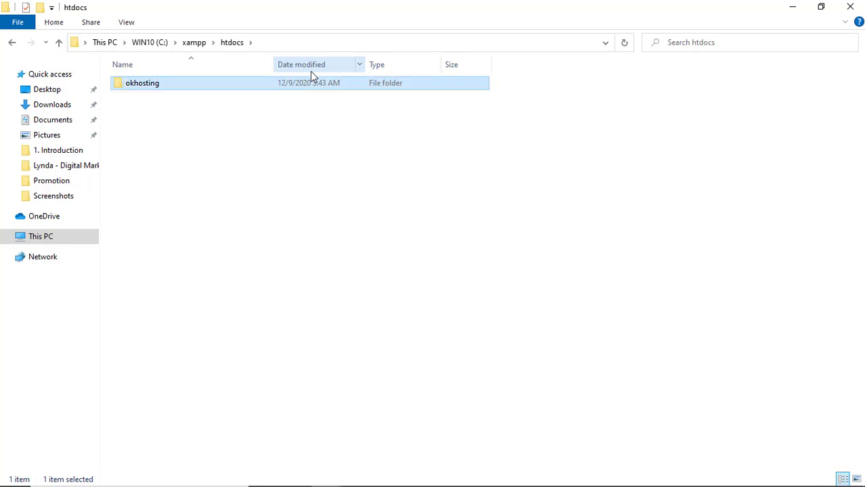
double_click(231, 88)
click(245, 47)
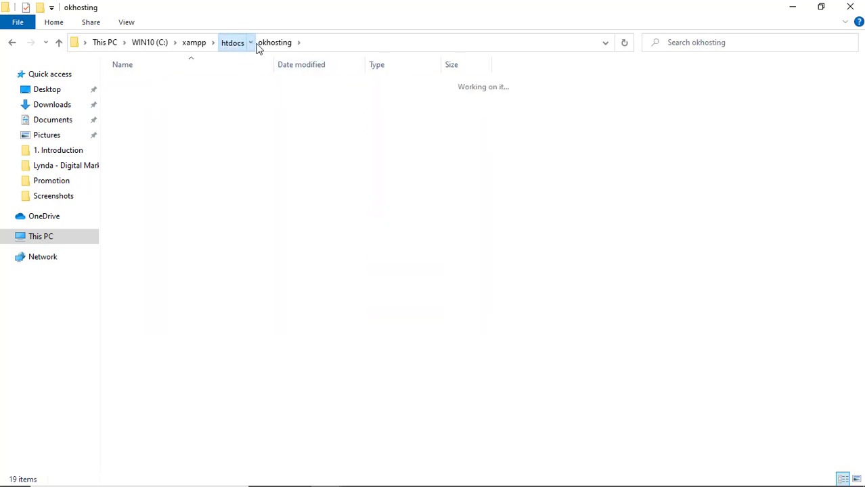
click(359, 478)
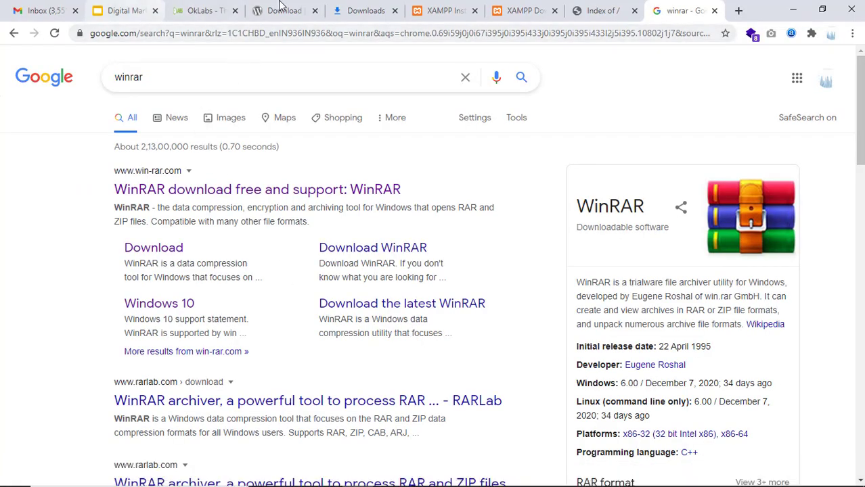
Load localhost/okhosting from the refreshed index and continue setup in English (United States)
click(587, 13)
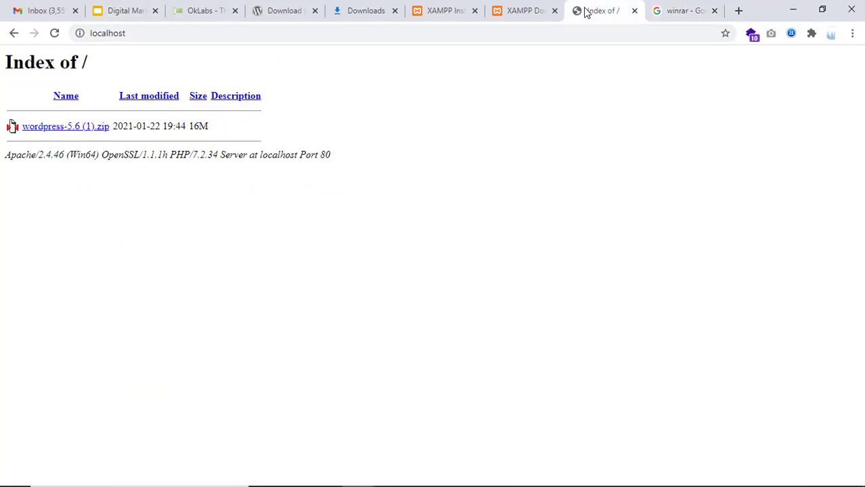
click(56, 34)
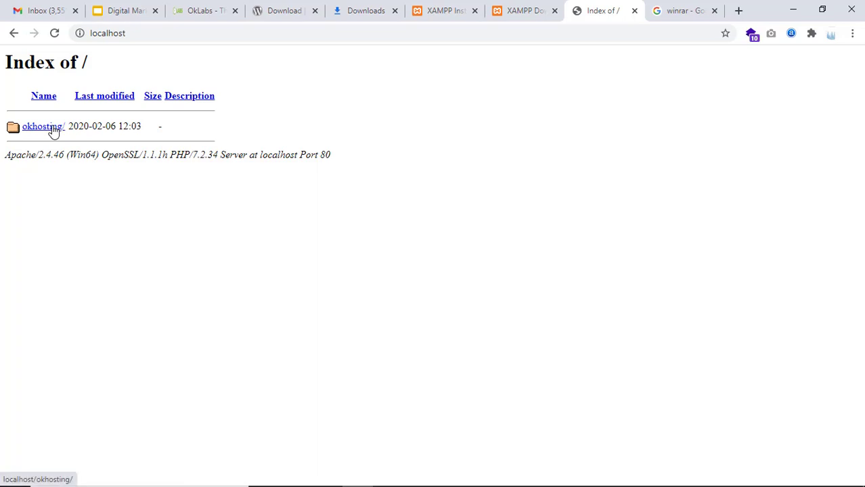
click(54, 131)
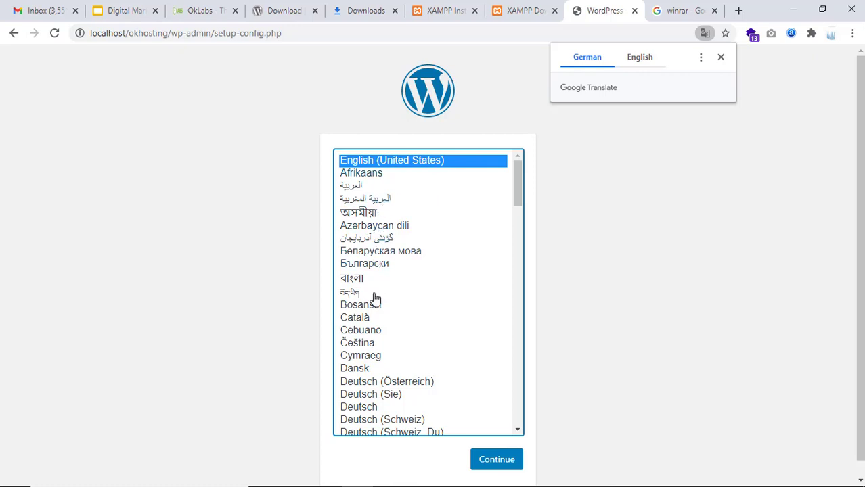
scroll(400, 309, down, 5)
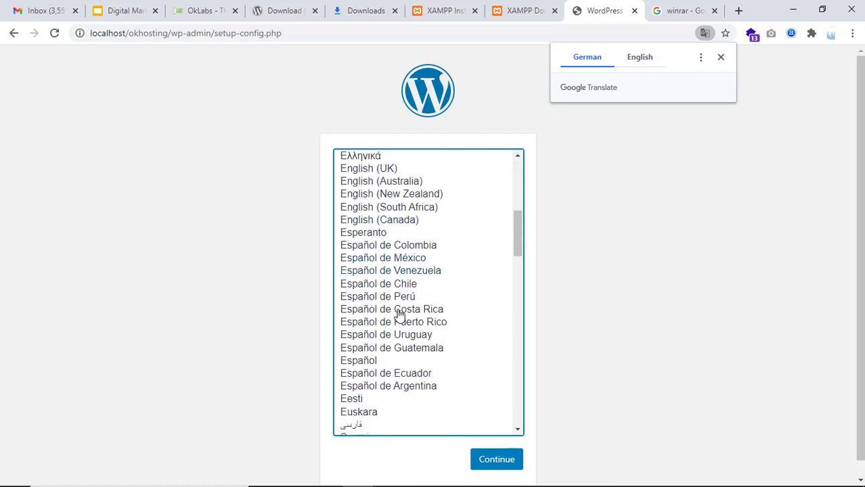
scroll(391, 261, up, 4)
scroll(392, 260, up, 1)
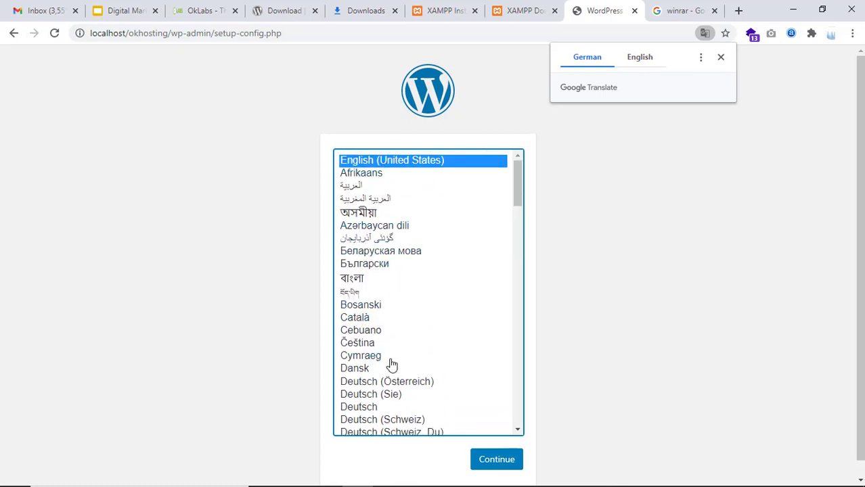
click(390, 165)
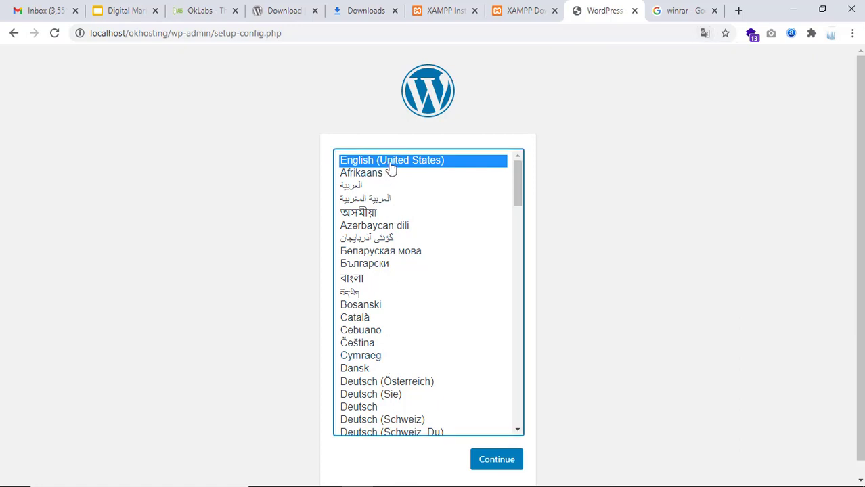
click(505, 464)
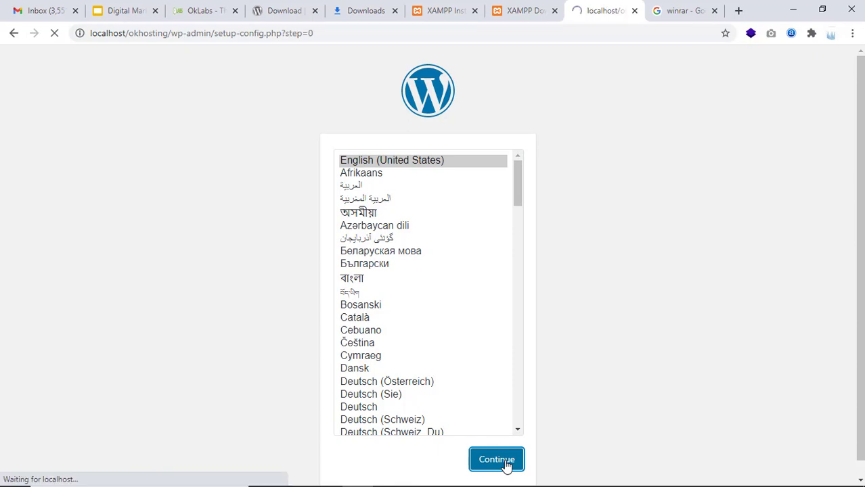
Review the default Database Name, Username, Password, Host and Prefix, then return to the winrar tab
click(224, 401)
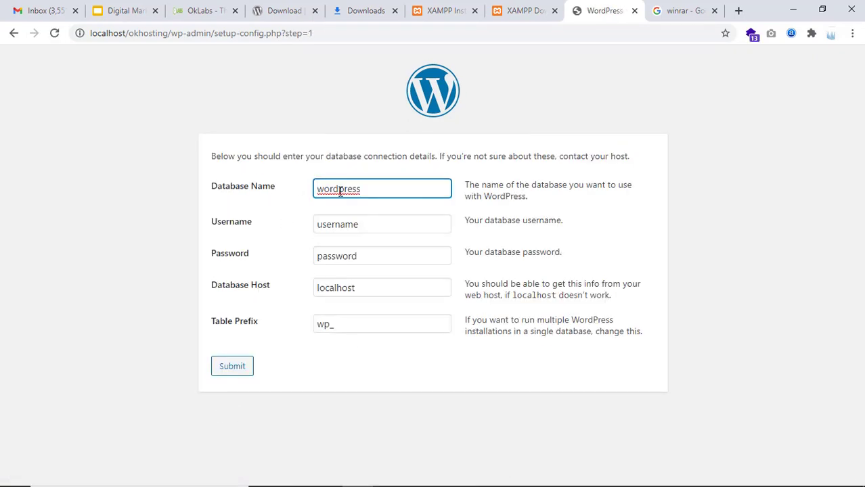
drag(369, 190, 304, 183)
click(348, 226)
click(360, 258)
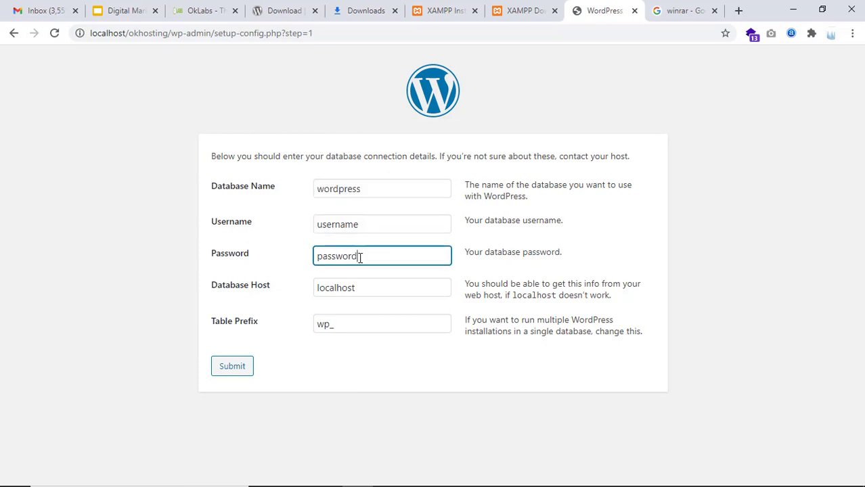
click(360, 291)
click(365, 321)
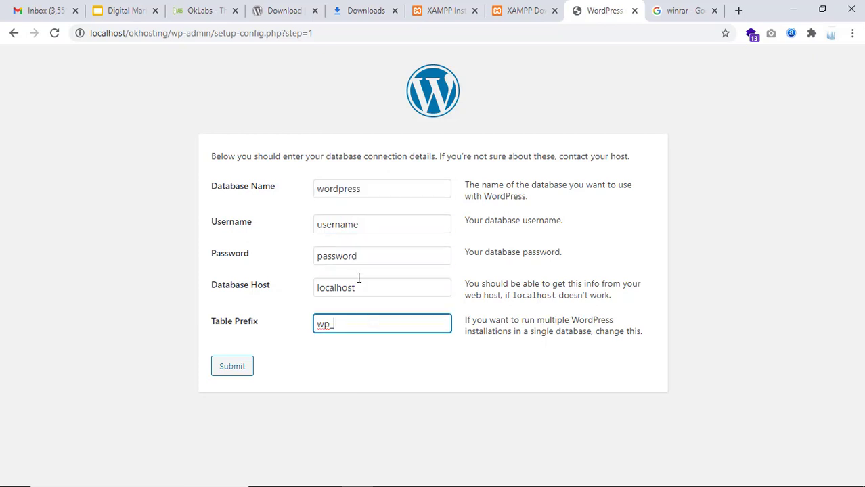
click(374, 189)
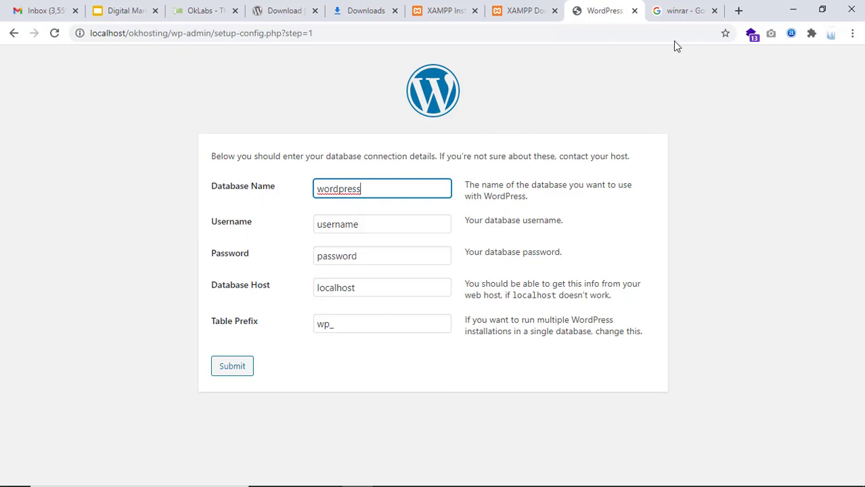
click(681, 9)
click(599, 32)
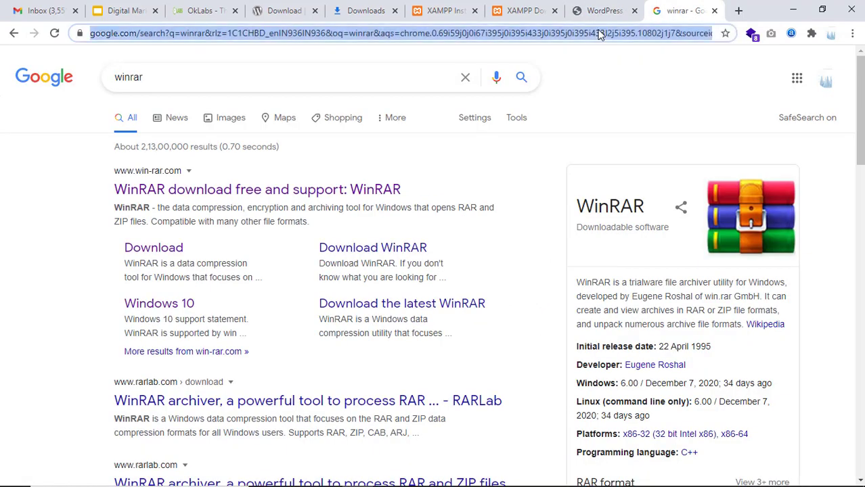
Load localhost/phpmyadmin in a new browser tab
key(ctrl+t)
text(localho)
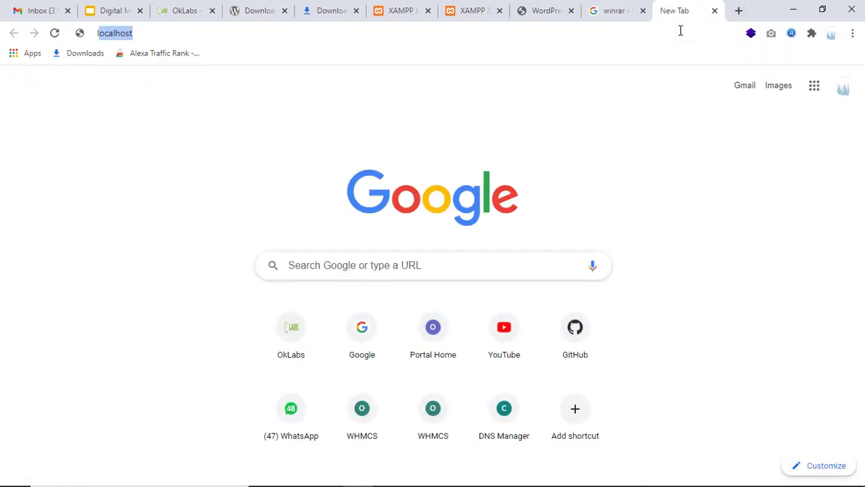
text(st)
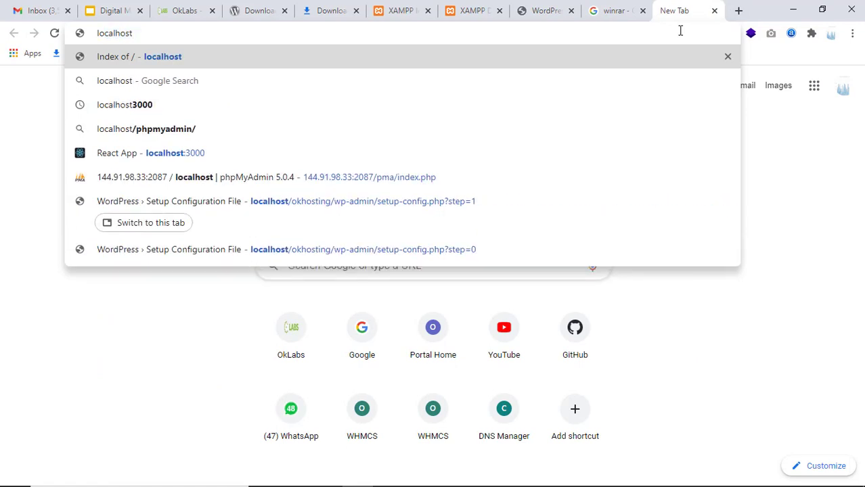
text(/phpm)
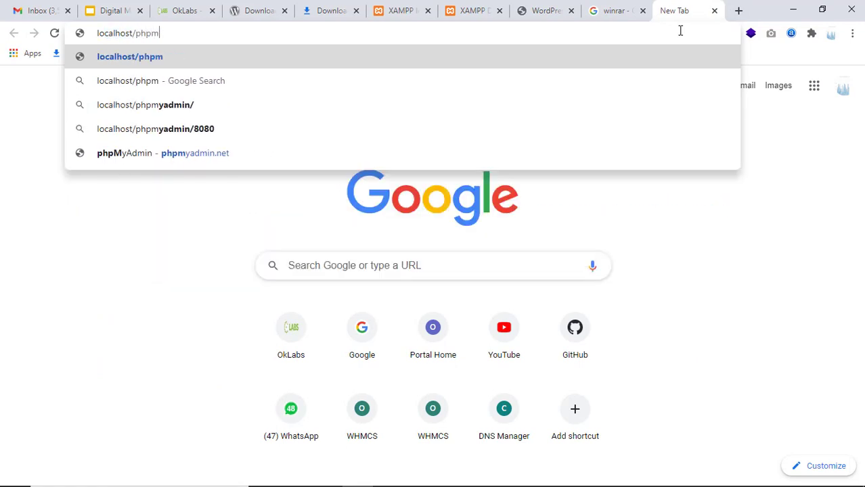
text(yadmin)
key(Return)
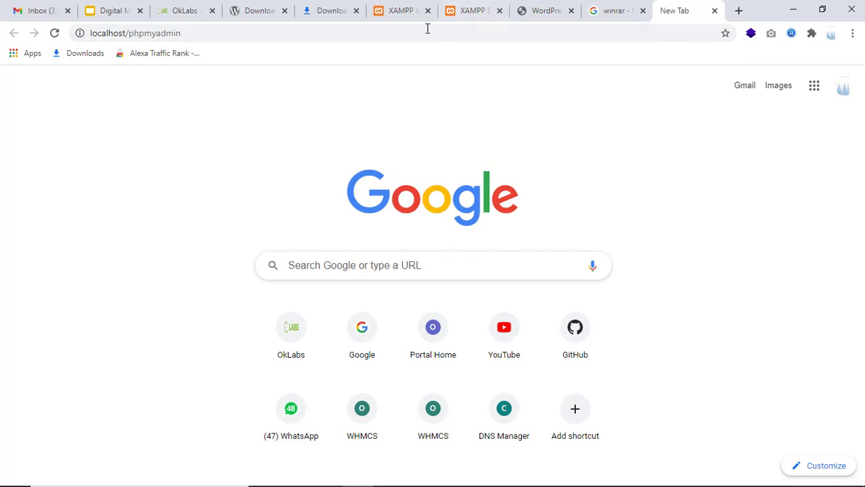
drag(89, 33, 193, 29)
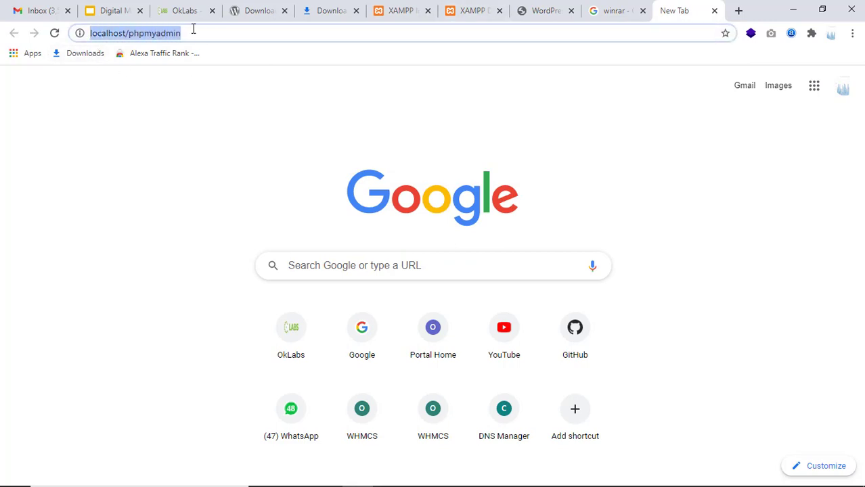
click(212, 28)
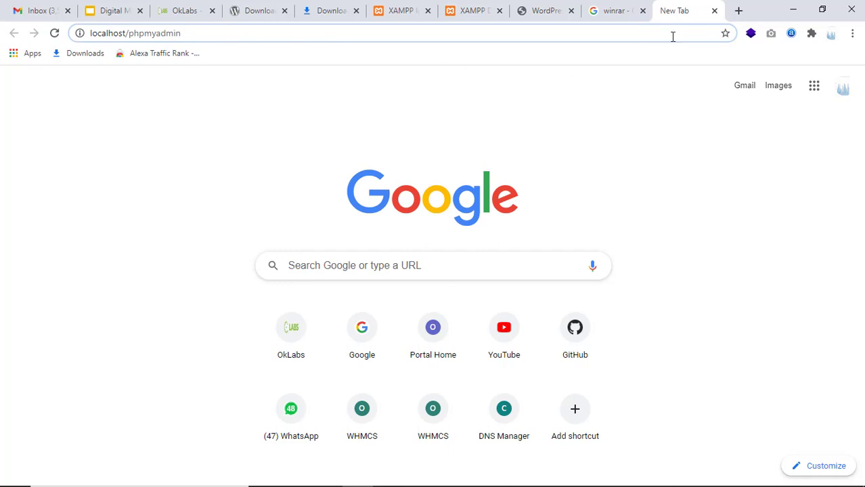
key(Return)
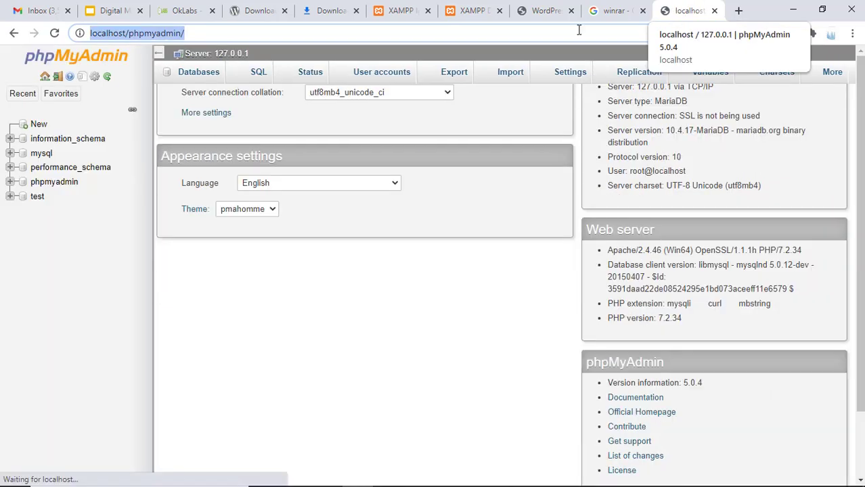
click(191, 33)
drag(185, 33, 88, 33)
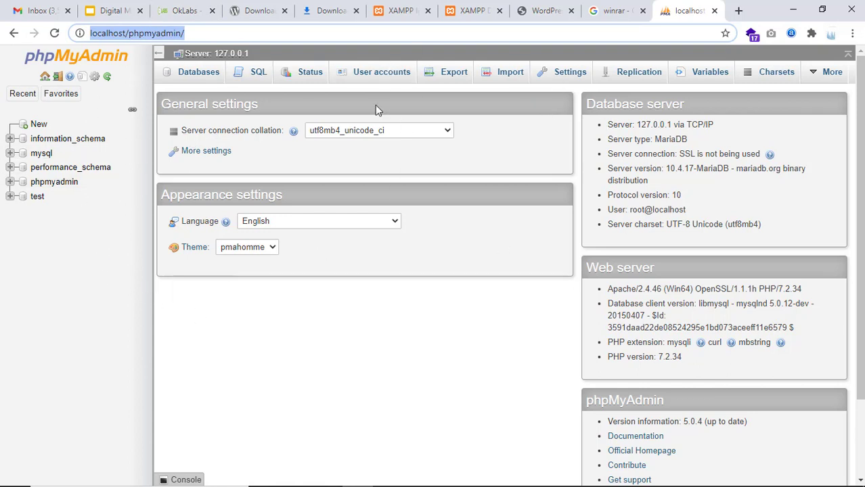
Create a database named 'okhosting' from the Databases page and open it
click(71, 94)
click(217, 81)
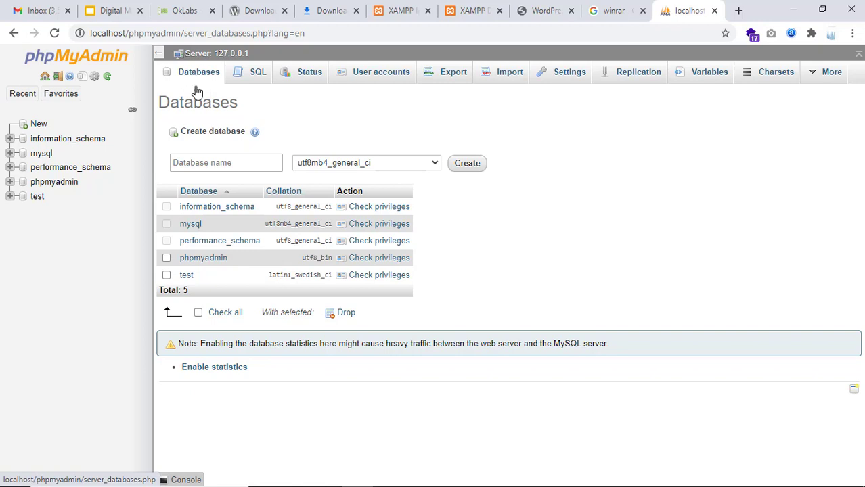
click(208, 166)
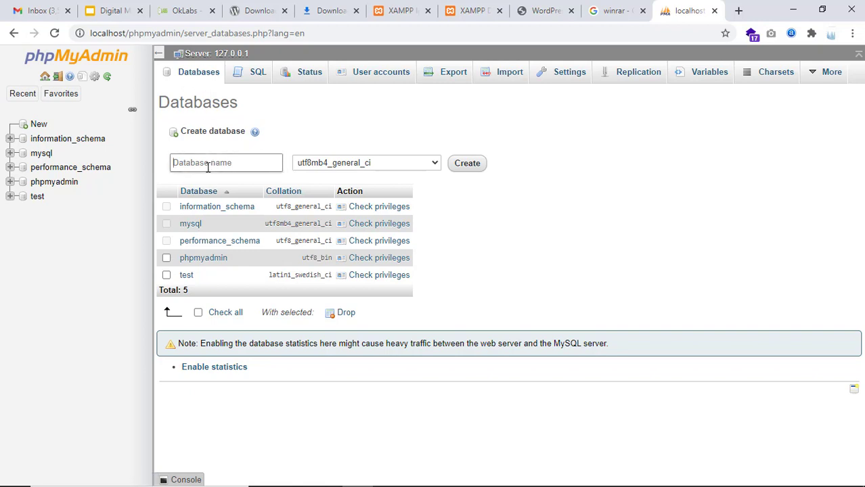
text(okhosting)
drag(212, 162, 150, 155)
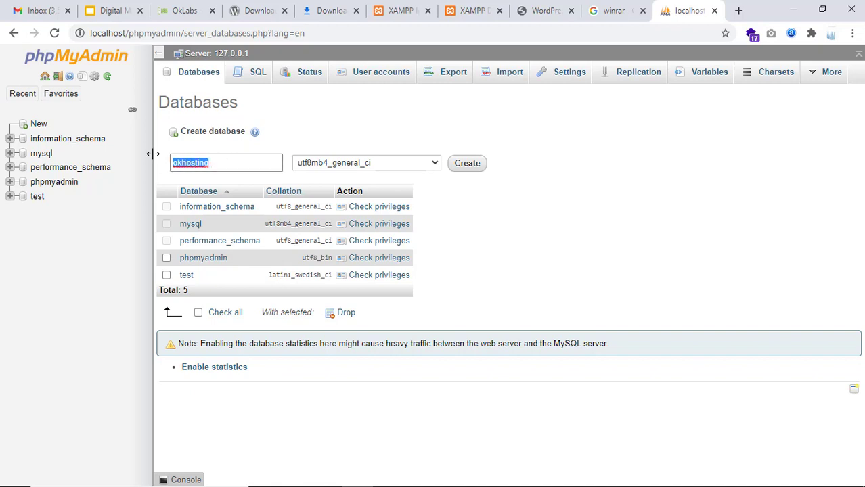
click(476, 163)
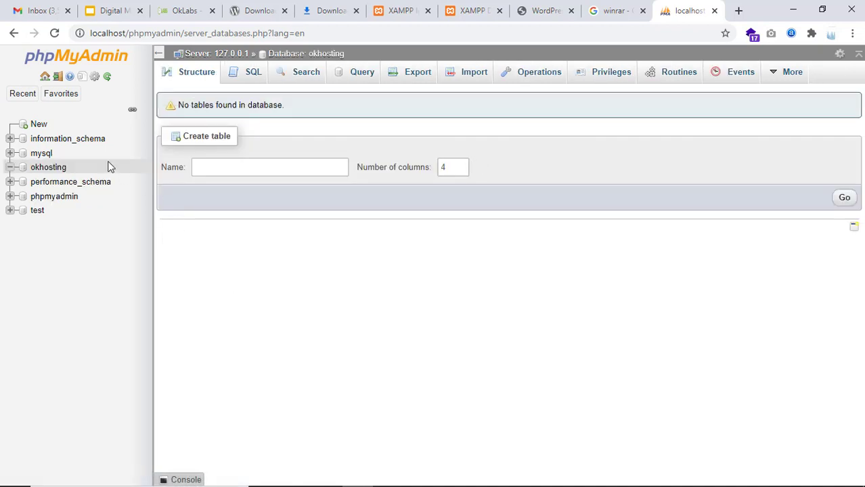
click(49, 170)
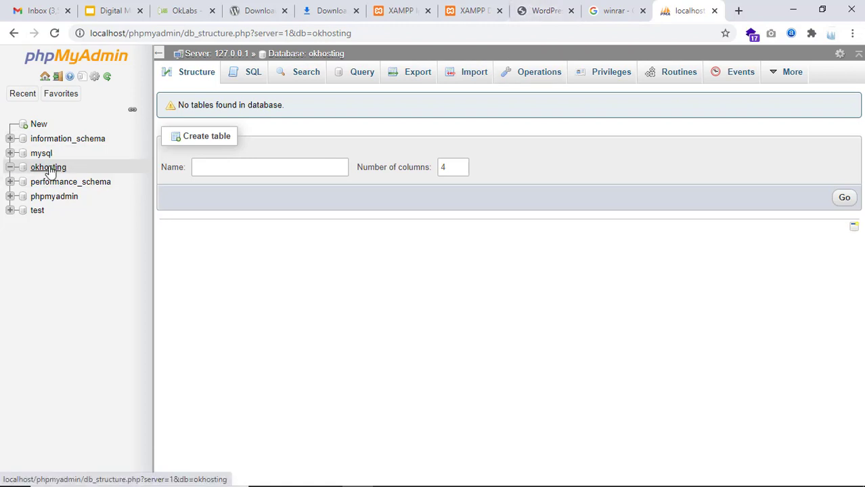
Close the extra tab, reopen localhost/okhosting in English (United States), and reach the database form
click(535, 14)
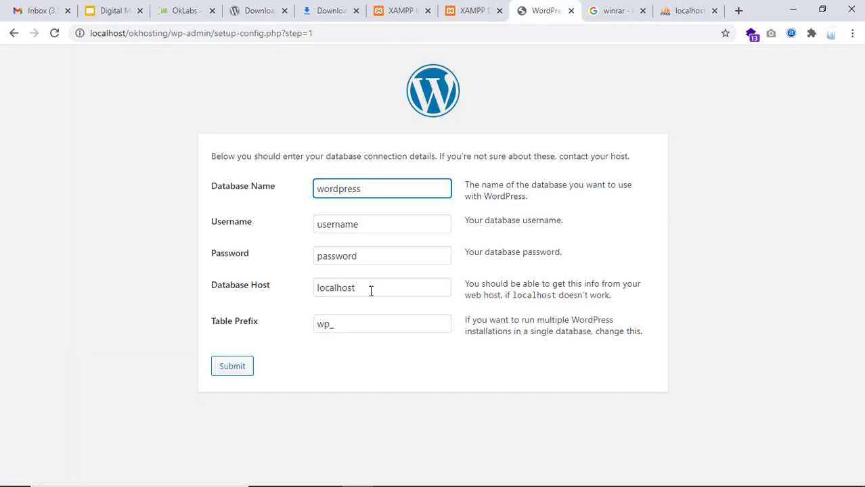
click(571, 12)
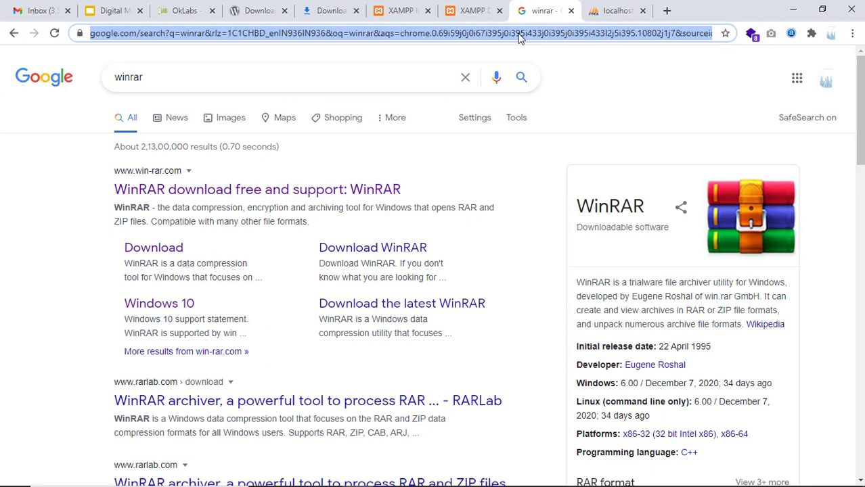
text(loc)
key(Return)
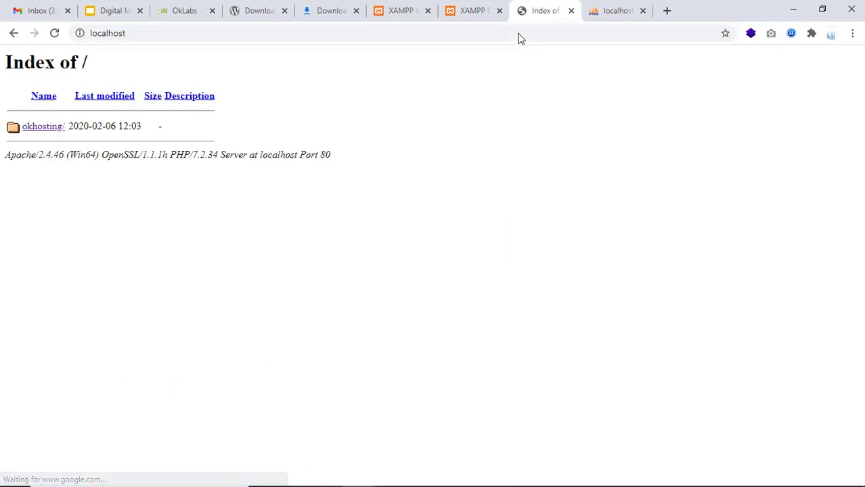
click(45, 129)
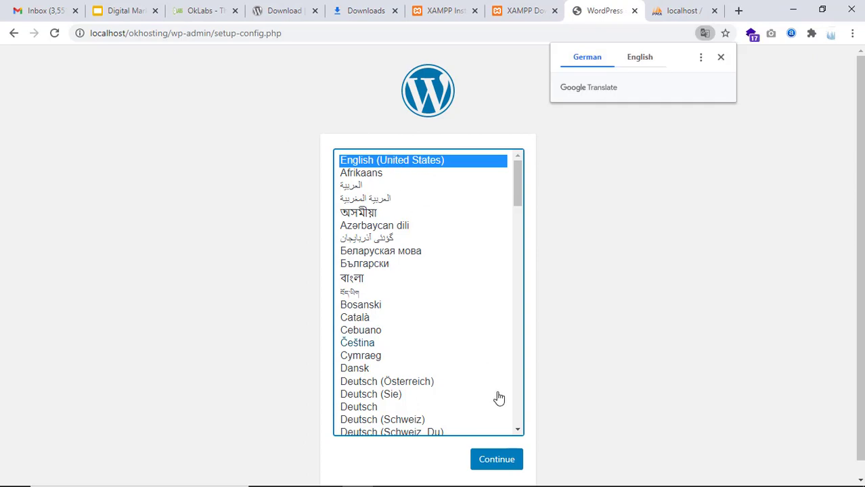
click(503, 459)
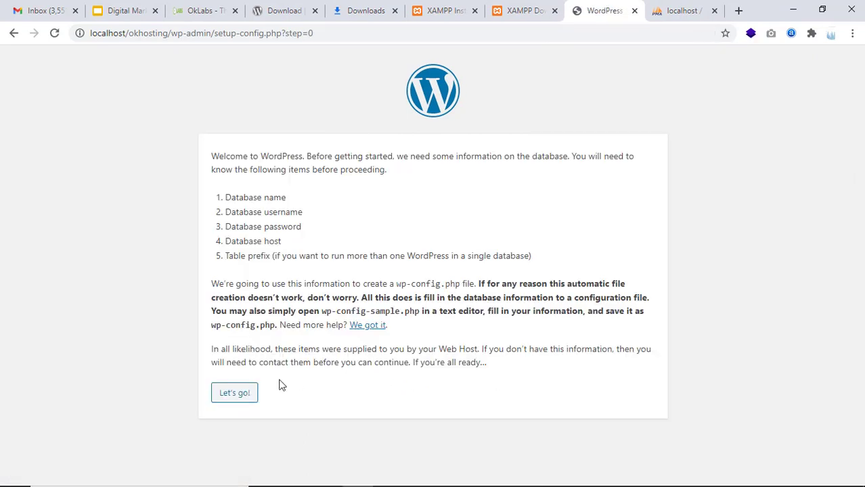
click(239, 397)
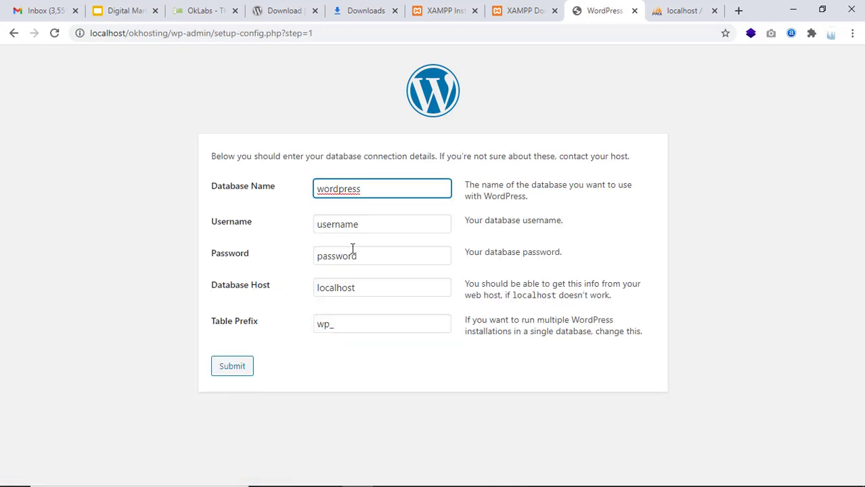
Enter okhosting as the Database Name and root as the Username
drag(381, 195, 284, 196)
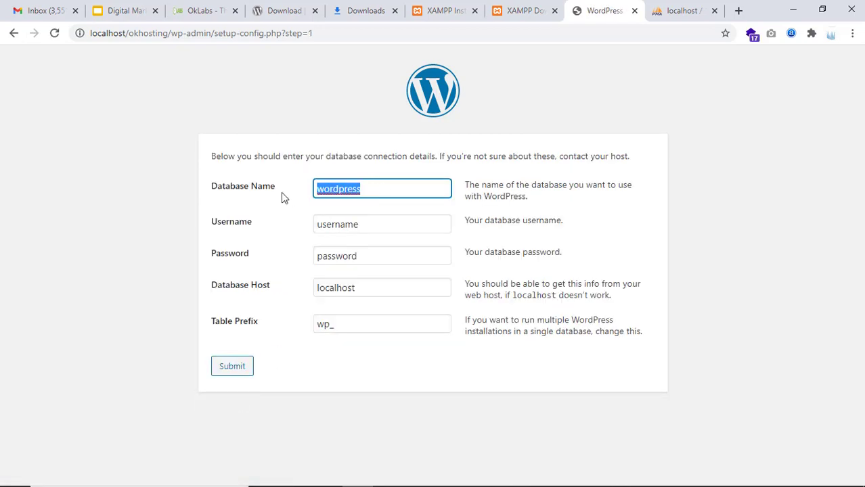
text(okho)
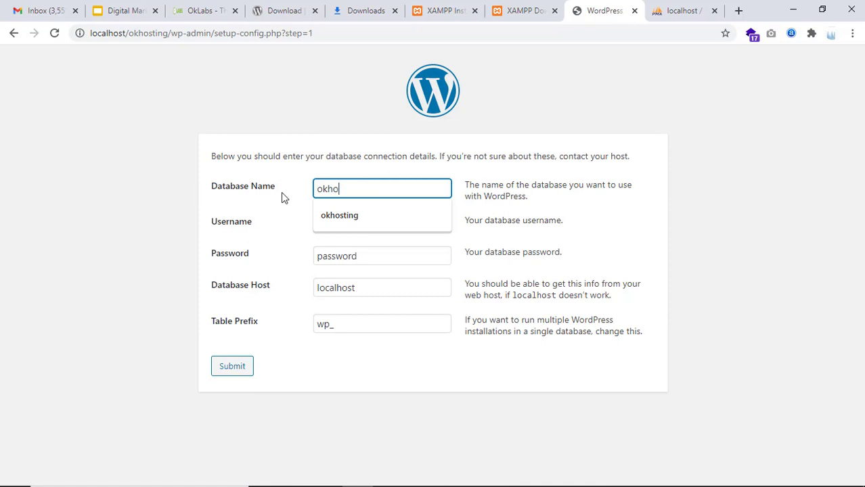
click(322, 218)
key(Tab)
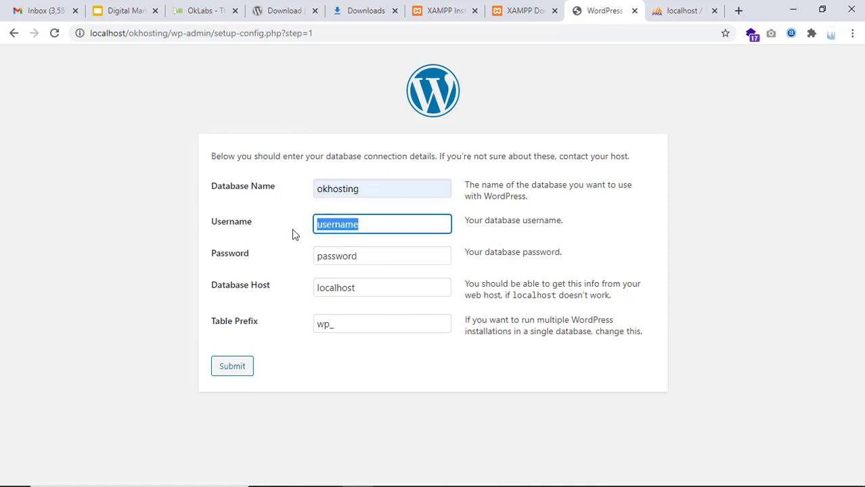
key(BackSpace)
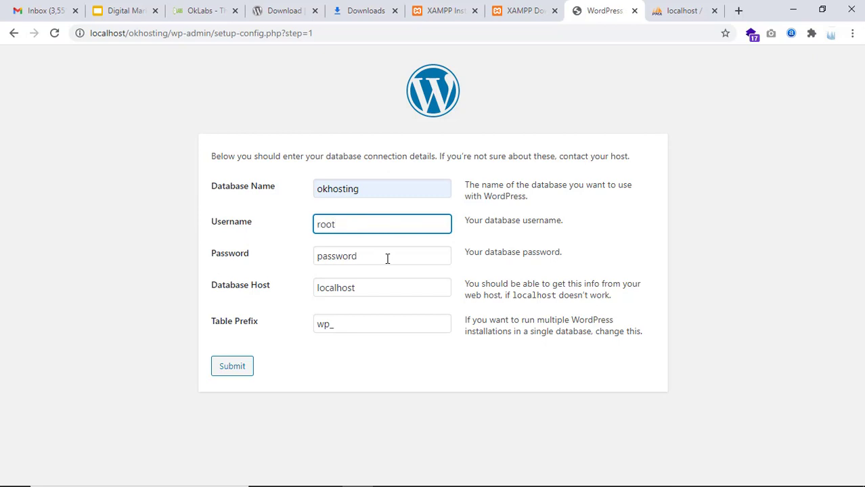
drag(337, 224, 310, 224)
Leave the Password blank, keep Database Host localhost, and submit the connection details
drag(392, 258, 319, 251)
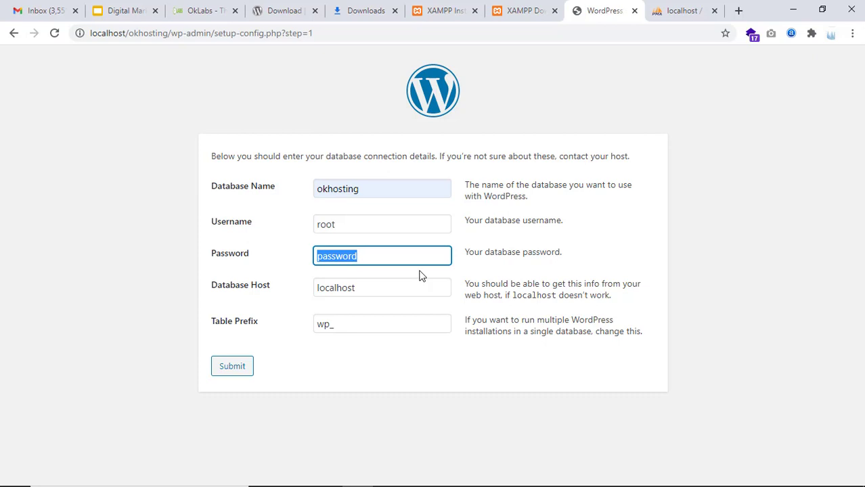
key(BackSpace)
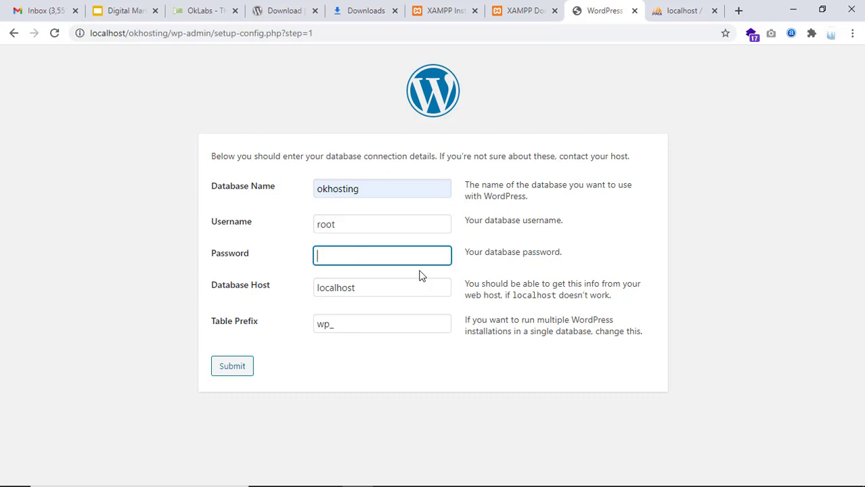
click(357, 286)
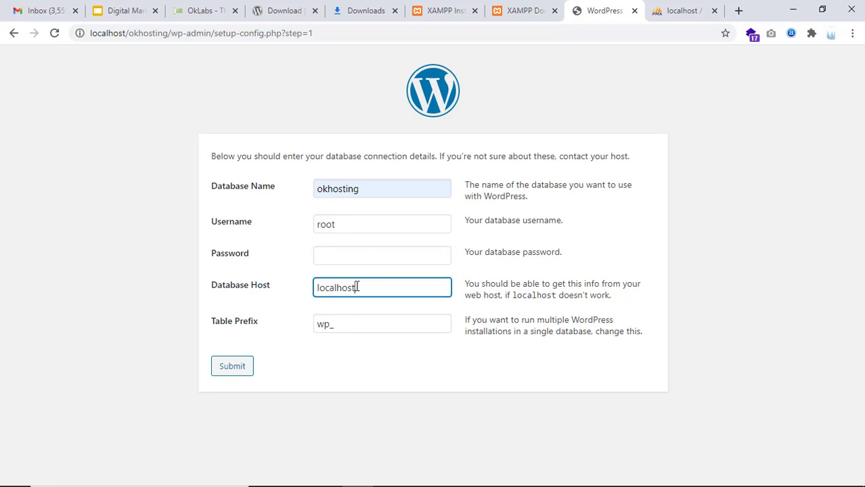
click(352, 258)
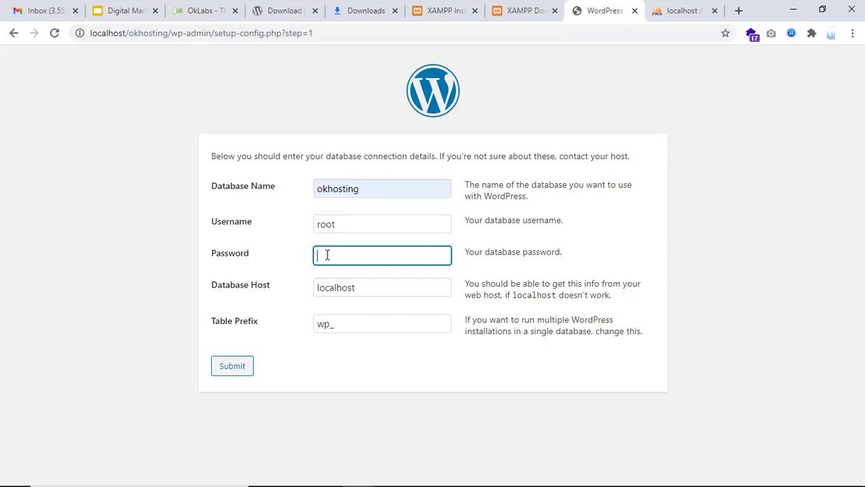
text(passwrod)
key(BackSpace)
key(BackSpace)
key(BackSpace)
key(BackSpace)
key(BackSpace)
key(BackSpace)
key(BackSpace)
key(BackSpace)
drag(258, 254, 208, 224)
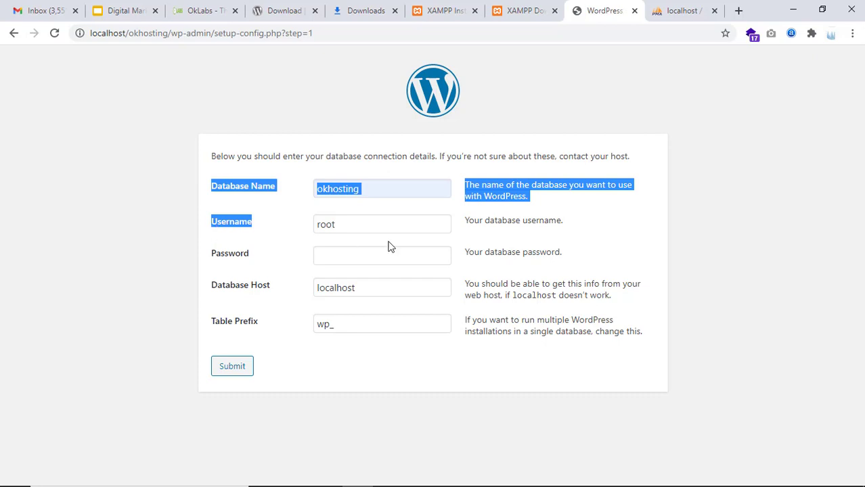
click(360, 225)
click(376, 253)
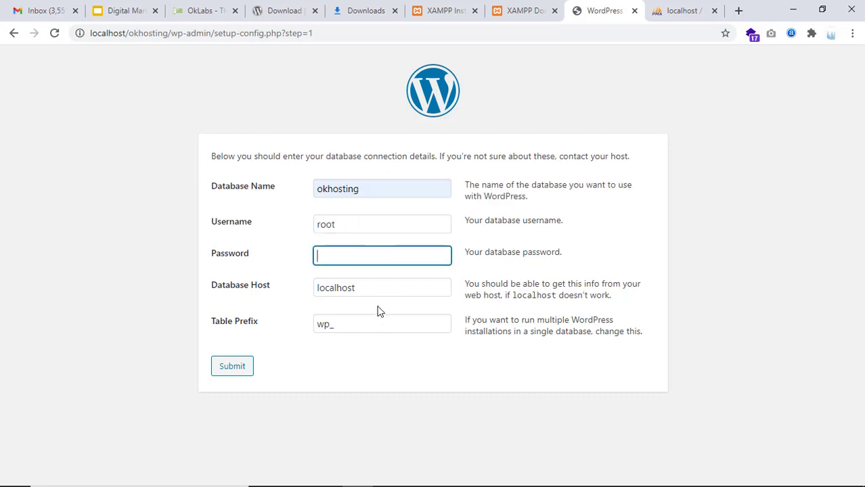
click(240, 367)
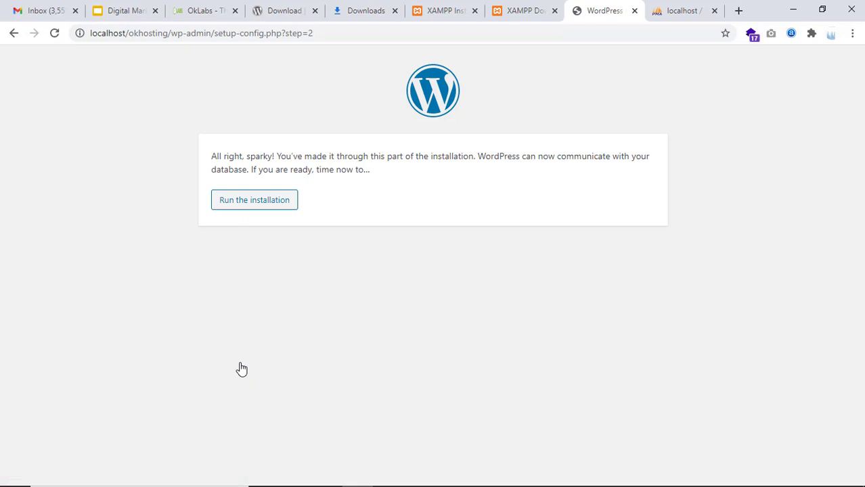
Run the installation and enter Site Title OKHOSTING and administrator username admin
click(245, 214)
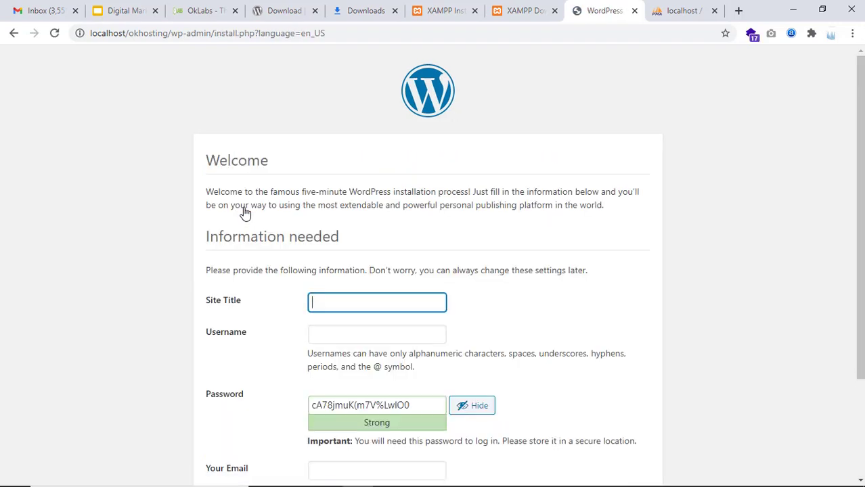
scroll(296, 206, down, 2)
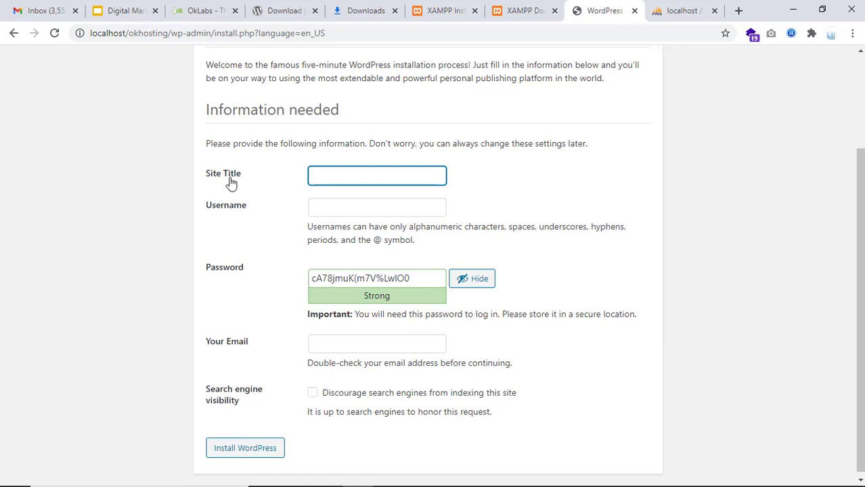
click(340, 172)
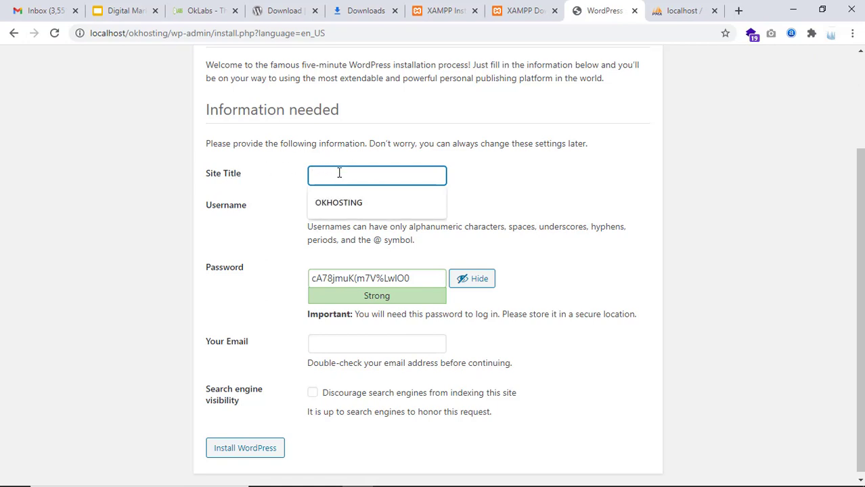
click(340, 214)
click(363, 211)
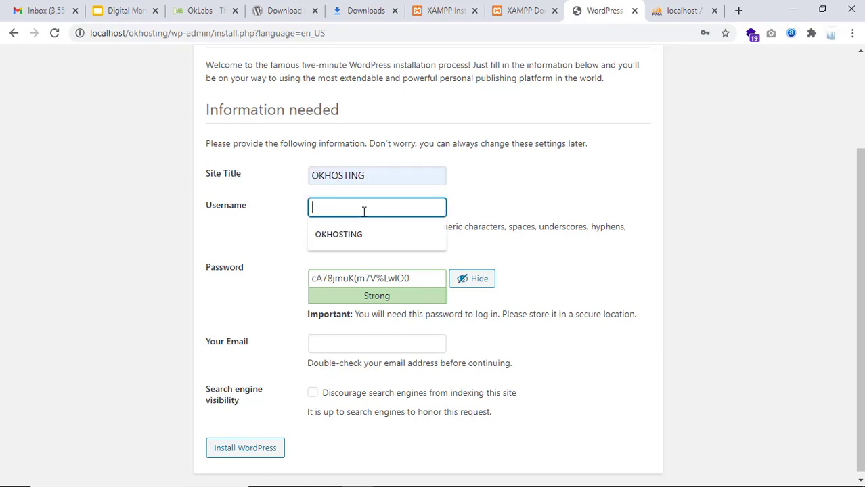
text(admin)
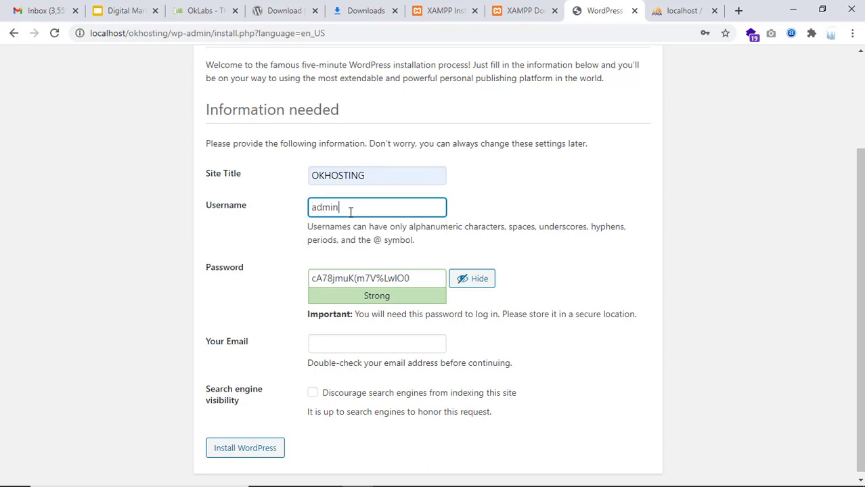
key(Tab)
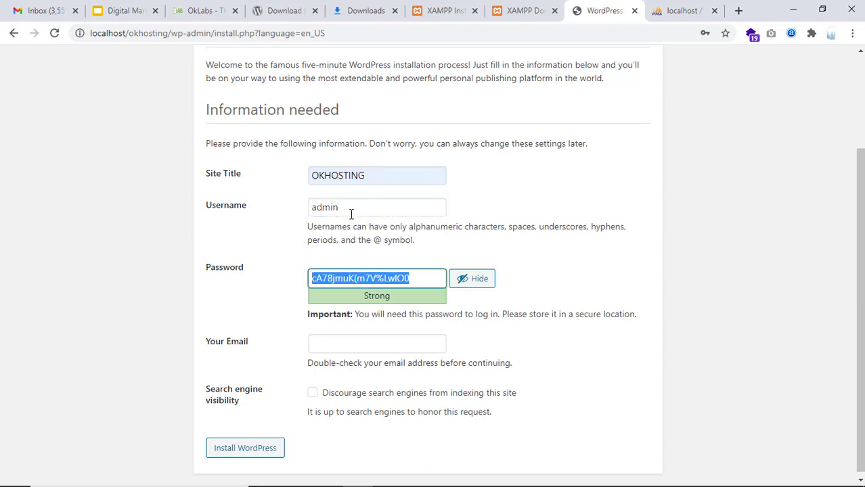
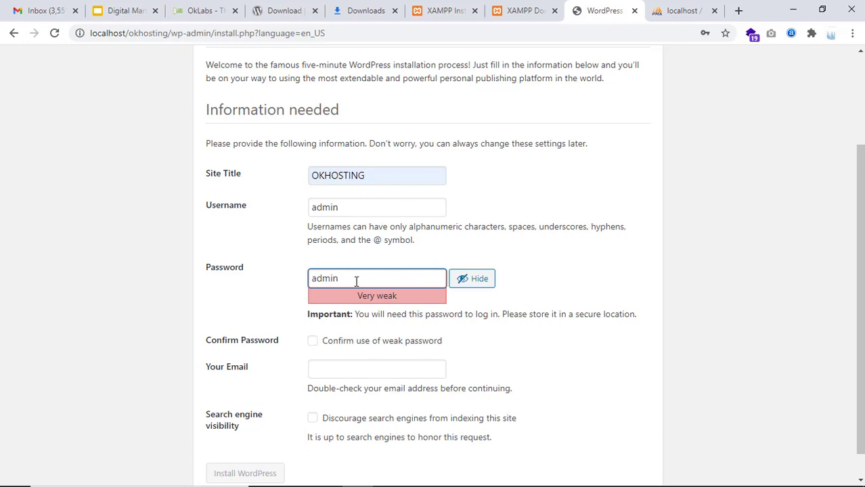
Replace the generated administrator password with your own short password
drag(356, 282, 294, 277)
click(368, 281)
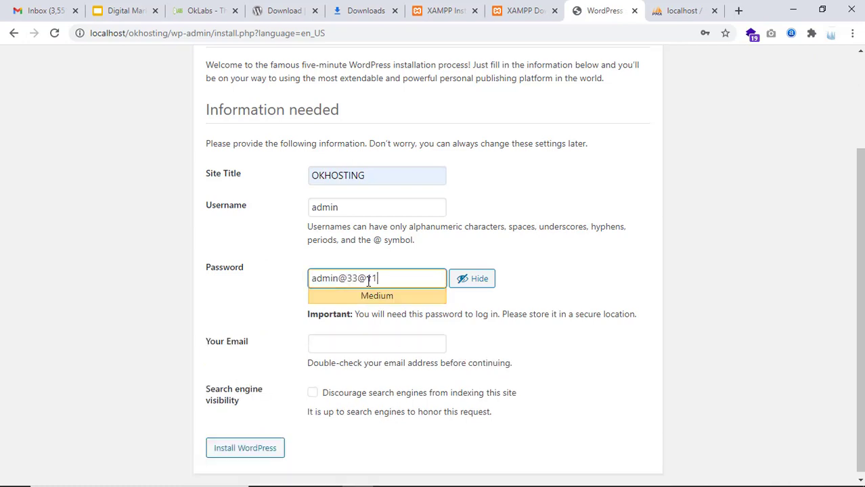
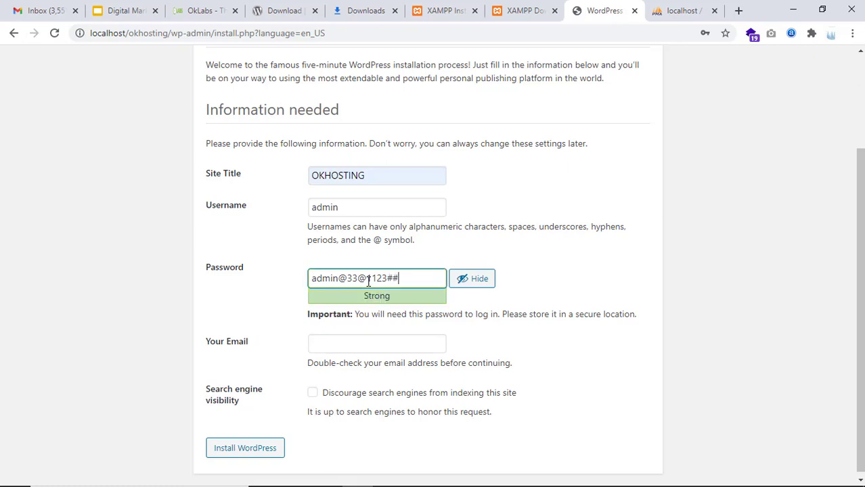
drag(412, 278, 482, 288)
click(358, 304)
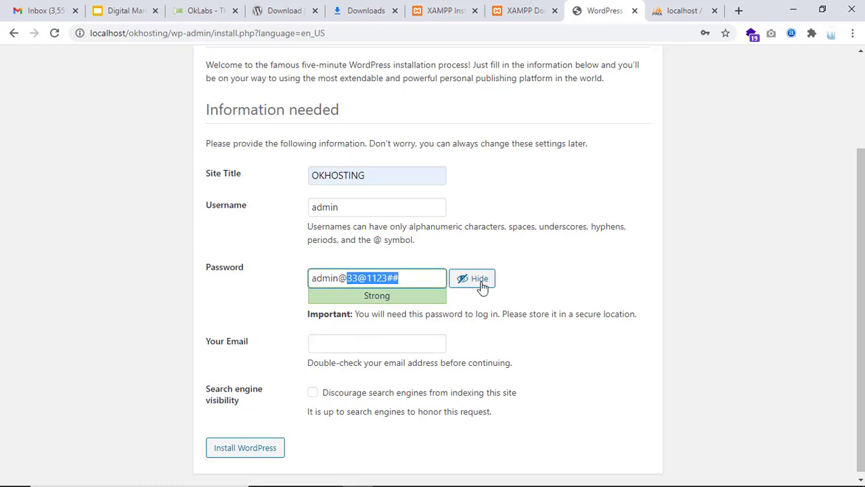
key(BackSpace)
key(BackSpace)
key(BackSpace)
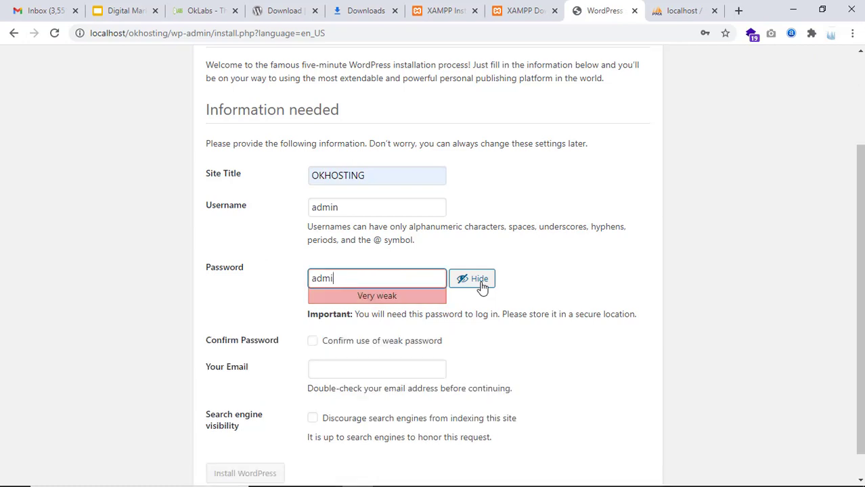
text(N)
key(BackSpace)
text(N)
key(BackSpace)
text(m)
key(BackSpace)
text(n)
scroll(460, 324, down, 1)
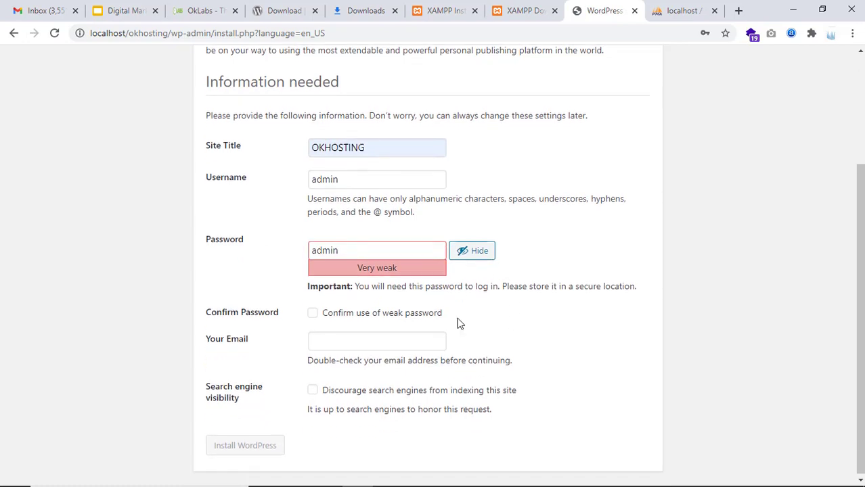
Fill in the suggested admin e-mail and tick 'Discourage search engines from indexing this site'
click(342, 345)
click(349, 363)
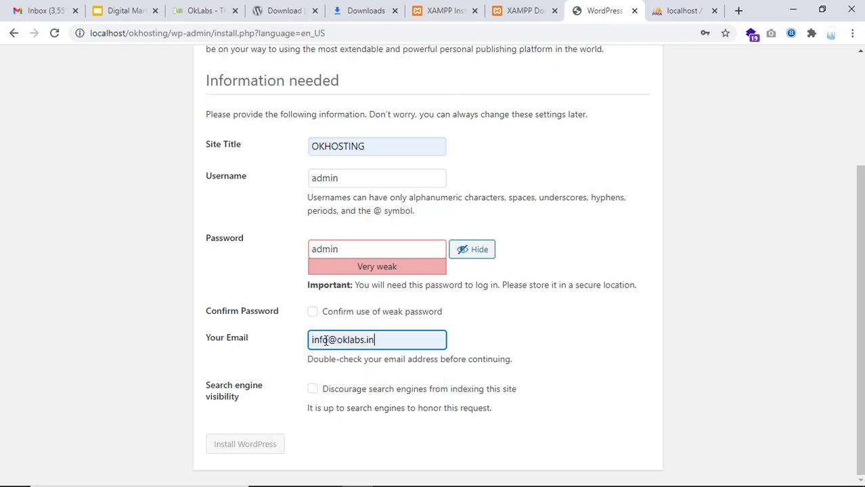
drag(312, 340, 384, 335)
click(599, 329)
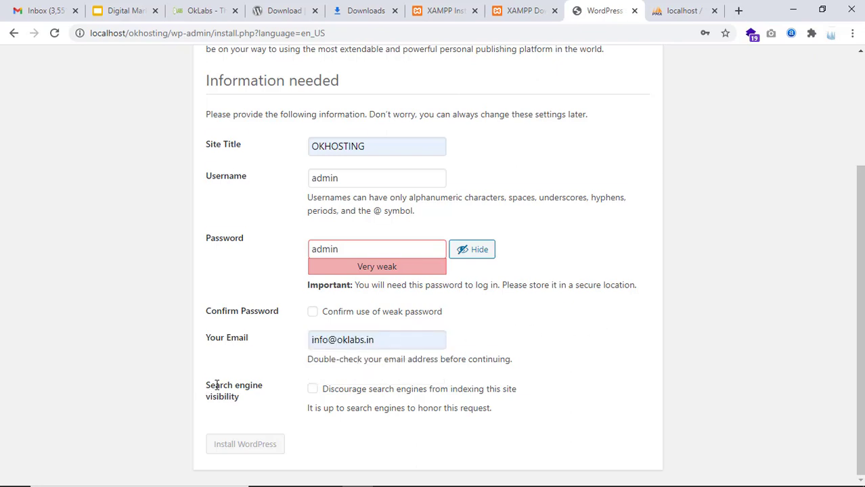
drag(217, 385, 269, 412)
click(264, 410)
click(312, 390)
Tick 'Confirm use of weak password' so Install WordPress becomes available
mouse_move(479, 484)
click(452, 481)
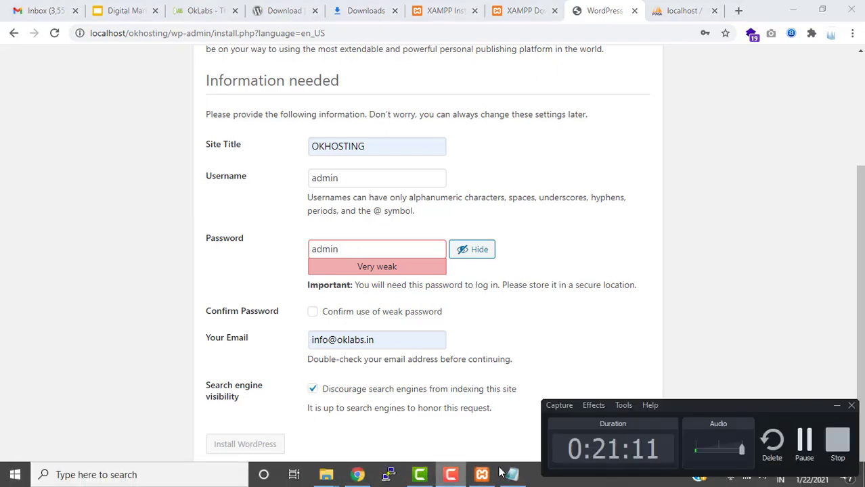
click(806, 444)
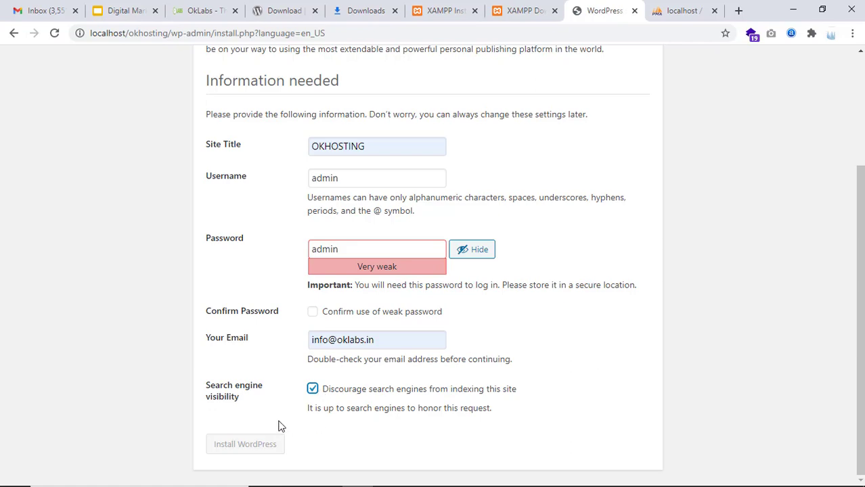
scroll(377, 400, up, 2)
scroll(362, 319, down, 2)
click(313, 312)
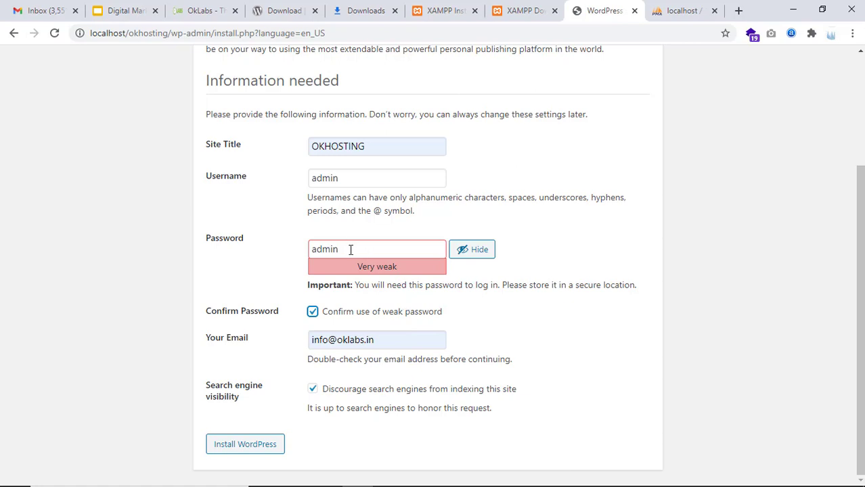
drag(378, 248, 293, 265)
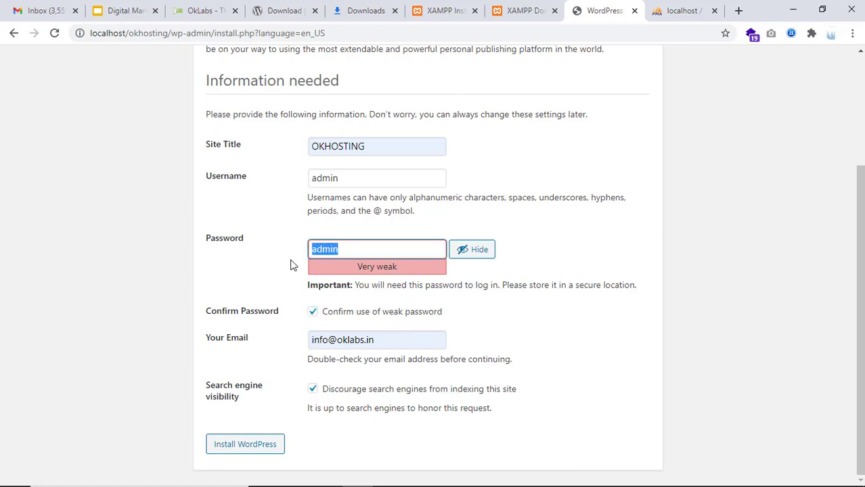
Install WordPress and dismiss Chrome's save-password and compromised-password popups
click(249, 444)
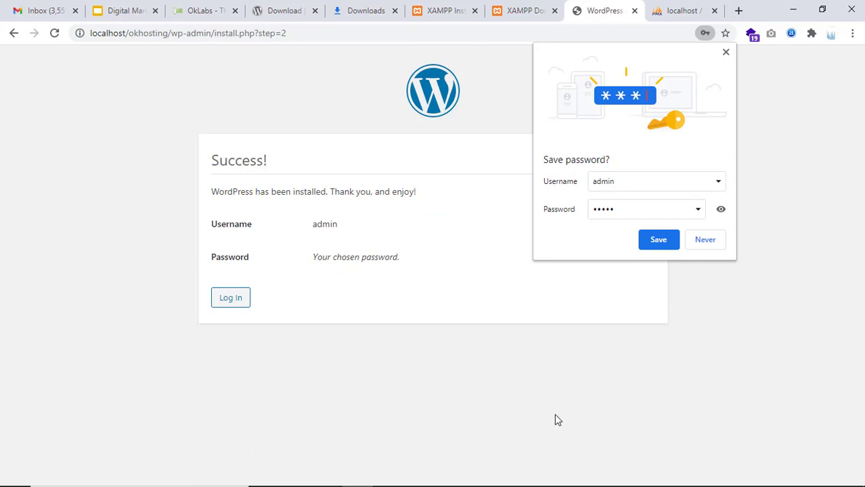
click(675, 240)
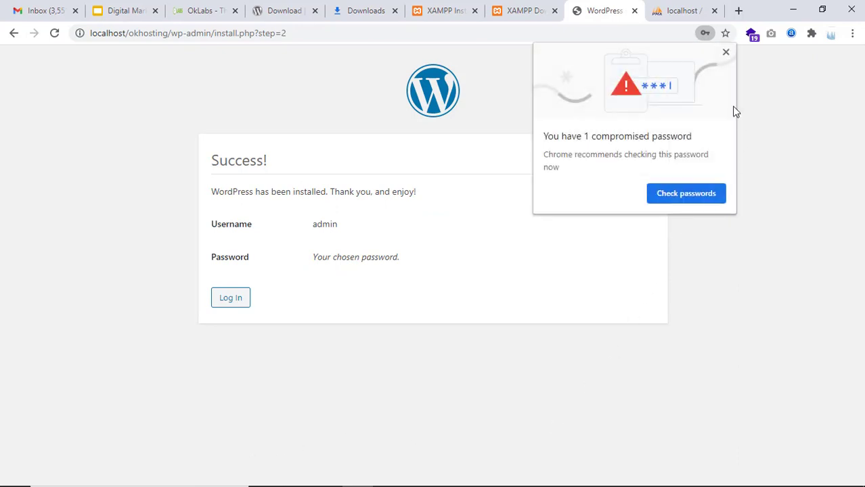
click(725, 52)
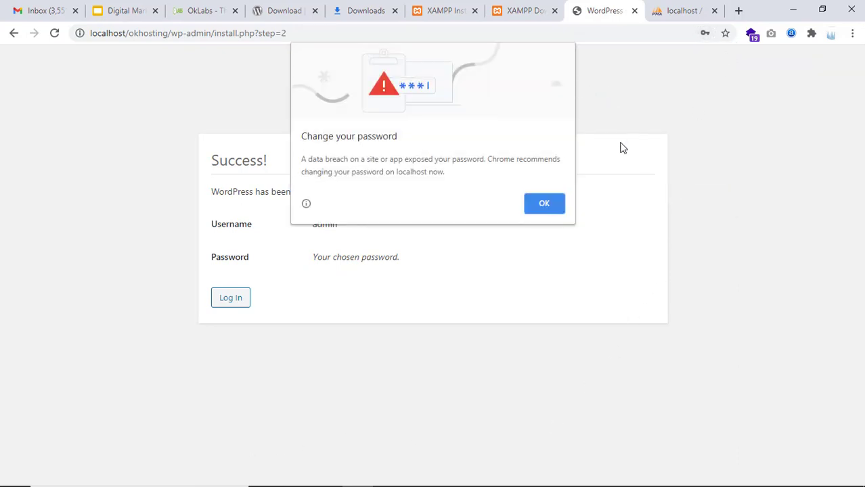
click(537, 211)
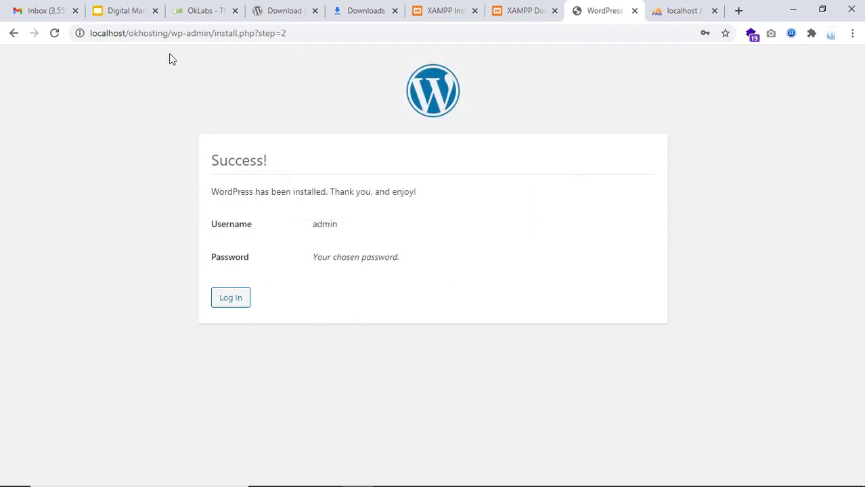
Select the localhost/okhosting site address and remove a stray space from it
drag(168, 32, 89, 33)
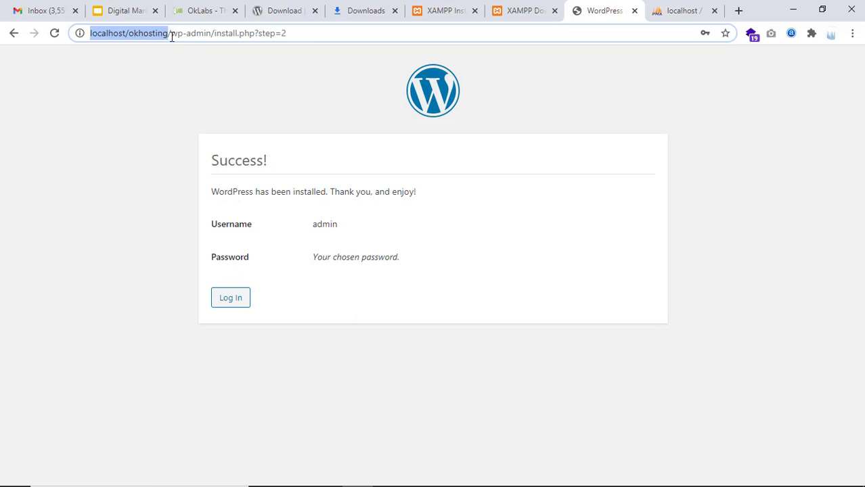
click(137, 35)
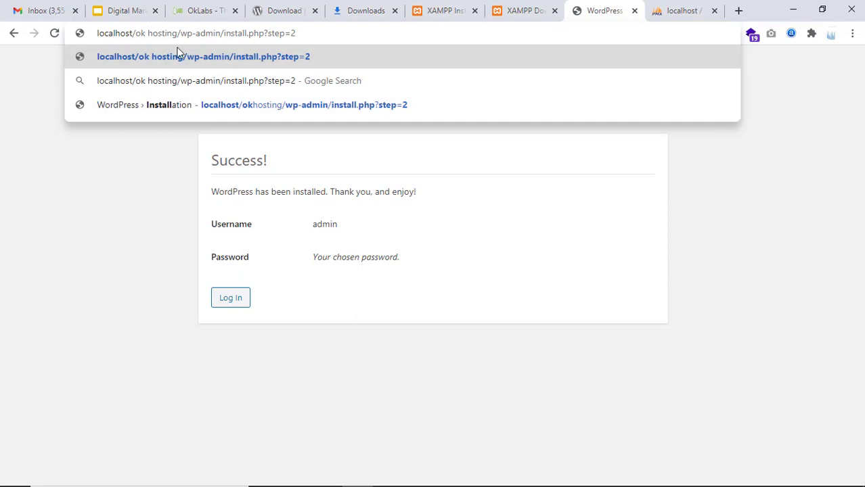
key(BackSpace)
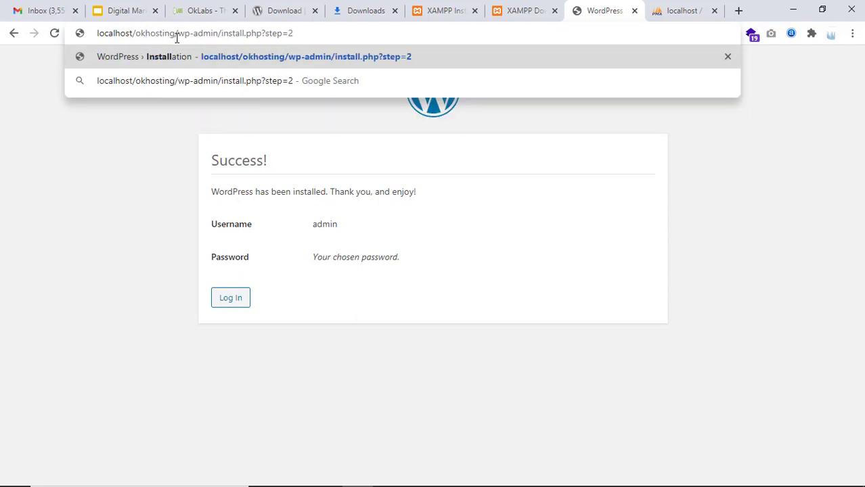
Copy the localhost/okhosting address and load the OKHOSTING site in a new tab
drag(176, 32, 96, 31)
key(ctrl+c)
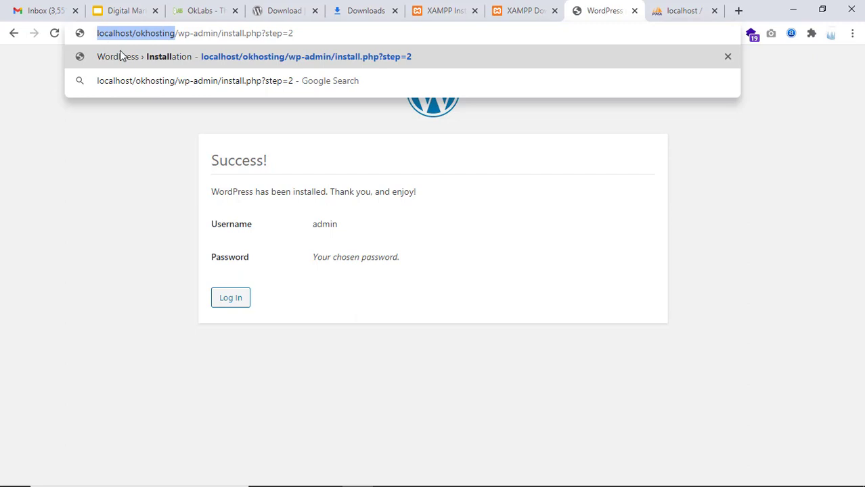
click(697, 9)
click(739, 10)
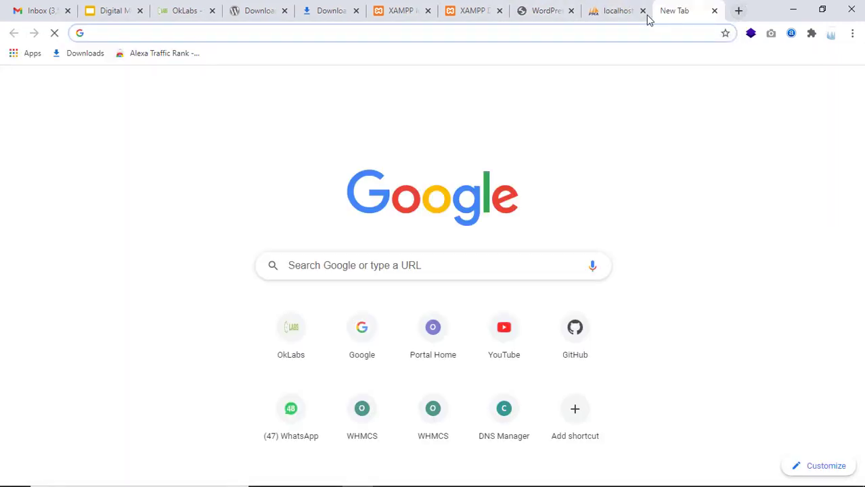
key(ctrl+v)
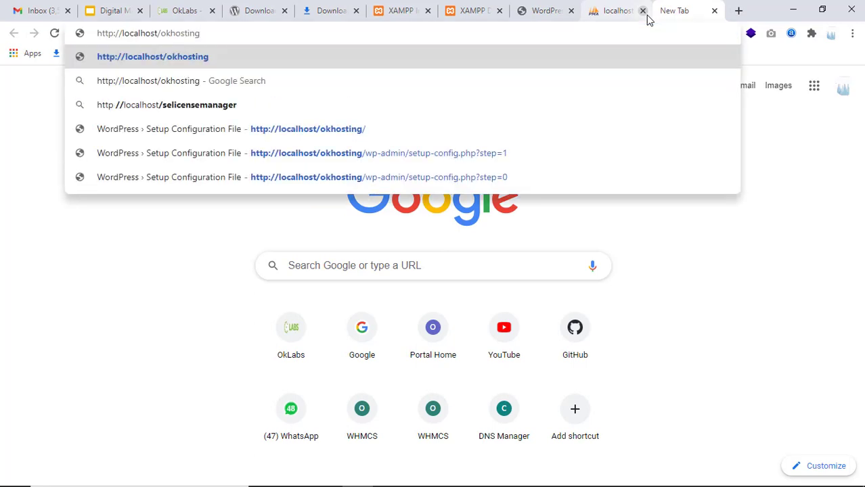
key(Return)
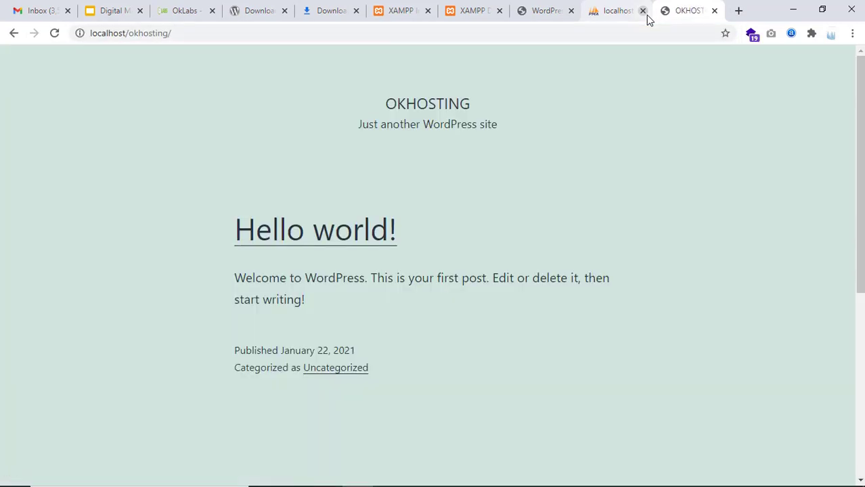
Open localhost/okhosting/wp-admin in another new tab
click(739, 12)
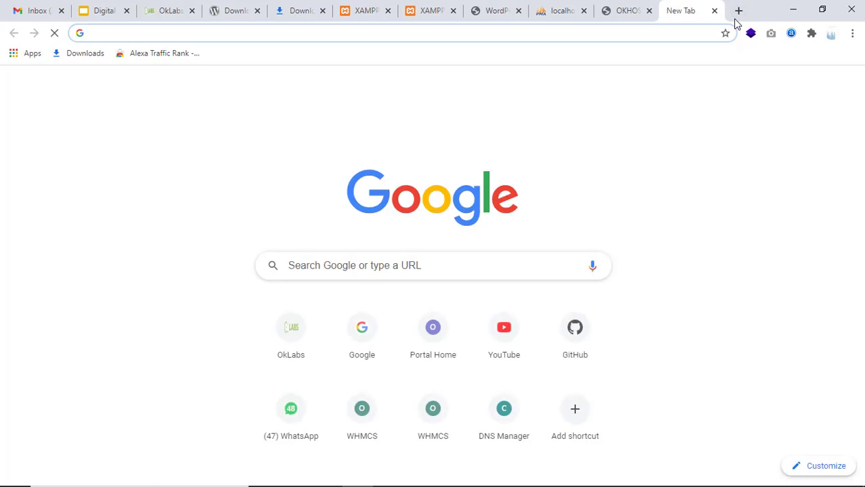
key(ctrl+v)
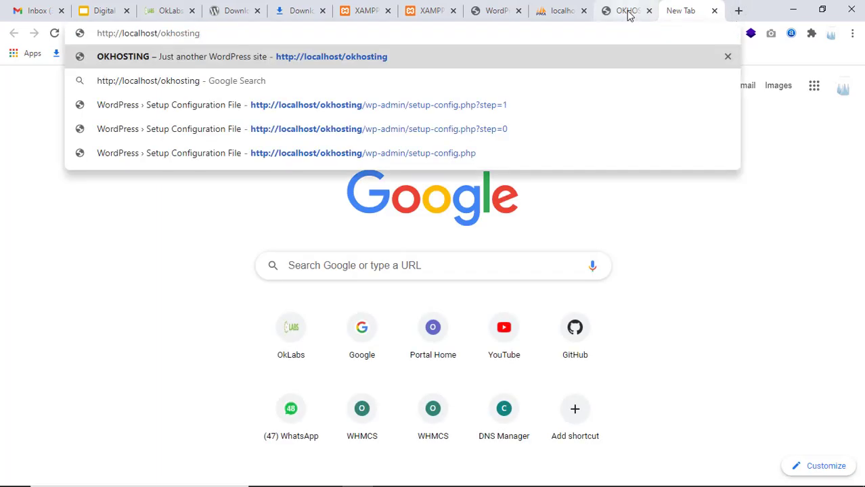
text(/wp-admin)
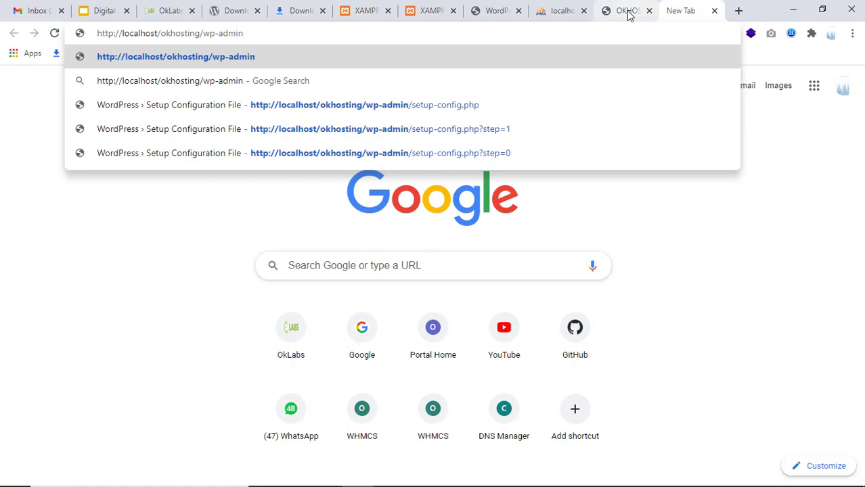
key(Return)
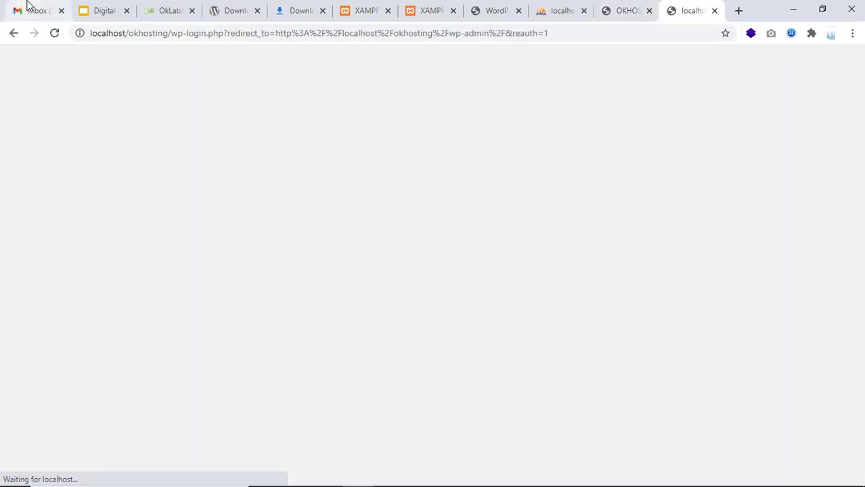
Close the Gmail, OkLabs, WordPress download, downloads, XAMPP and WordPress install tabs
click(27, 8)
click(62, 11)
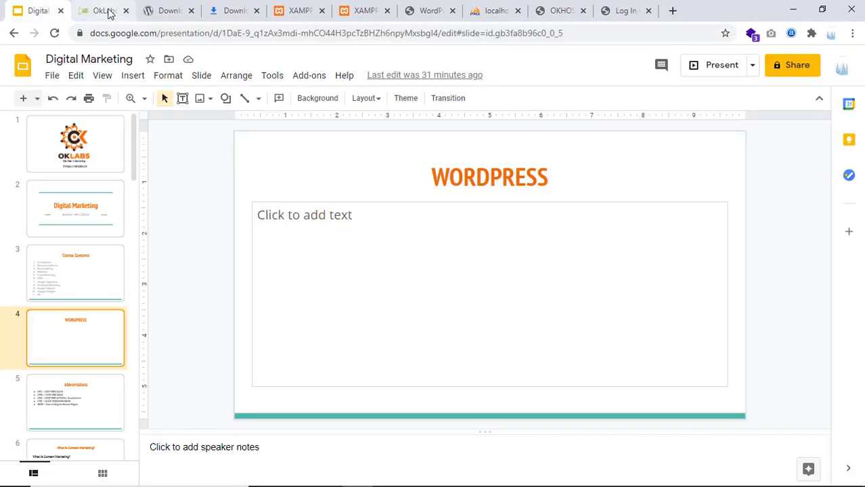
click(118, 11)
click(125, 11)
click(126, 10)
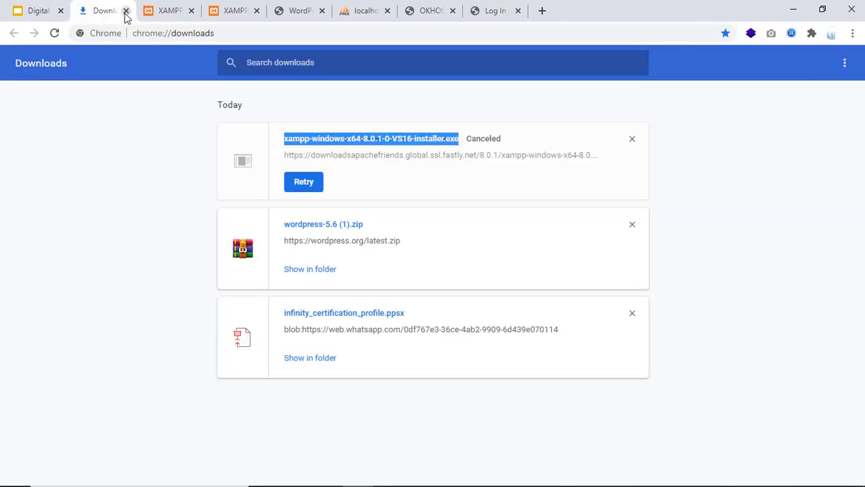
click(125, 11)
click(125, 11)
click(125, 11)
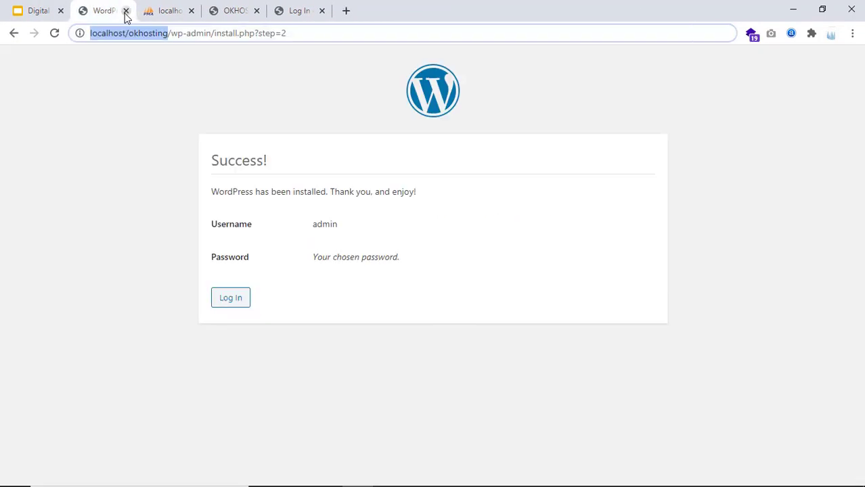
click(125, 10)
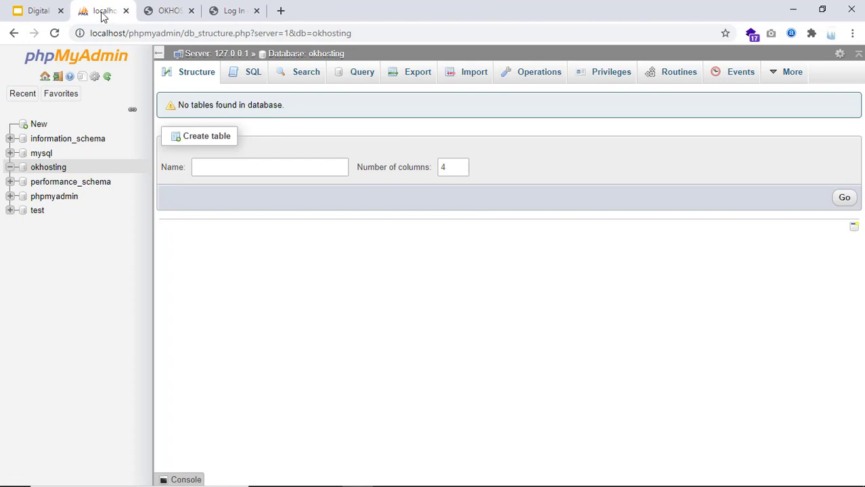
Switch to the OKHOSTING site tab and select its localhost/okhosting/ address
click(357, 7)
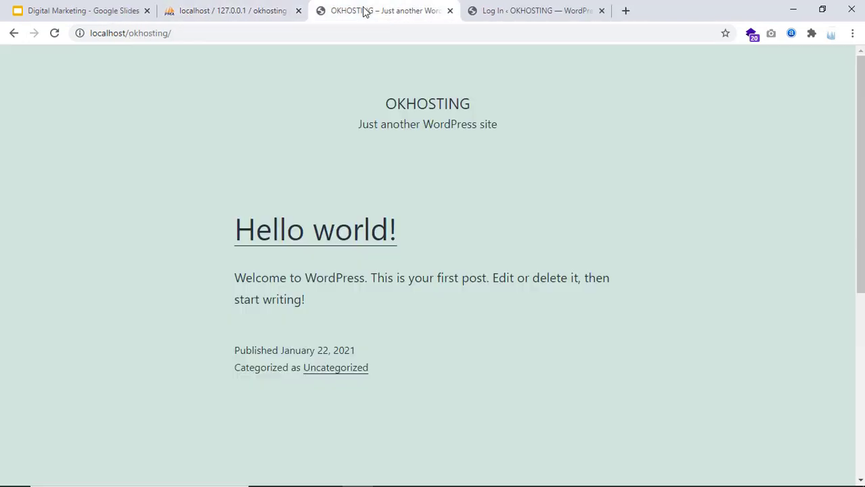
drag(188, 33, 75, 49)
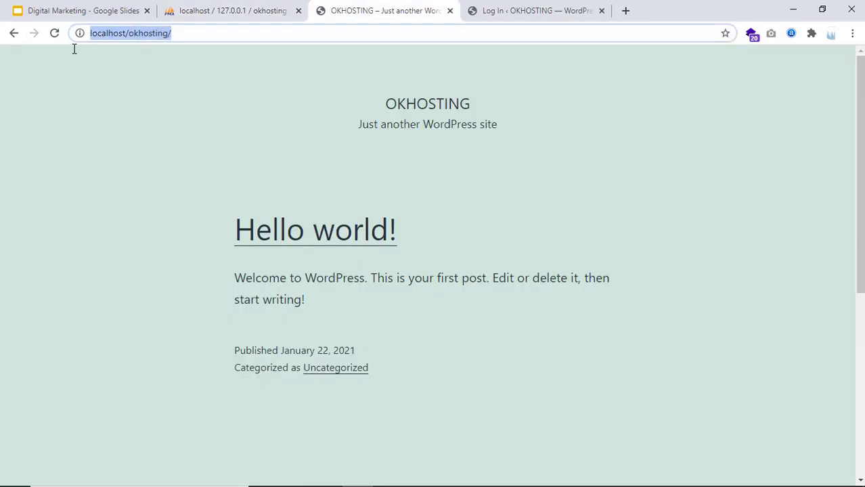
click(165, 55)
drag(177, 33, 87, 37)
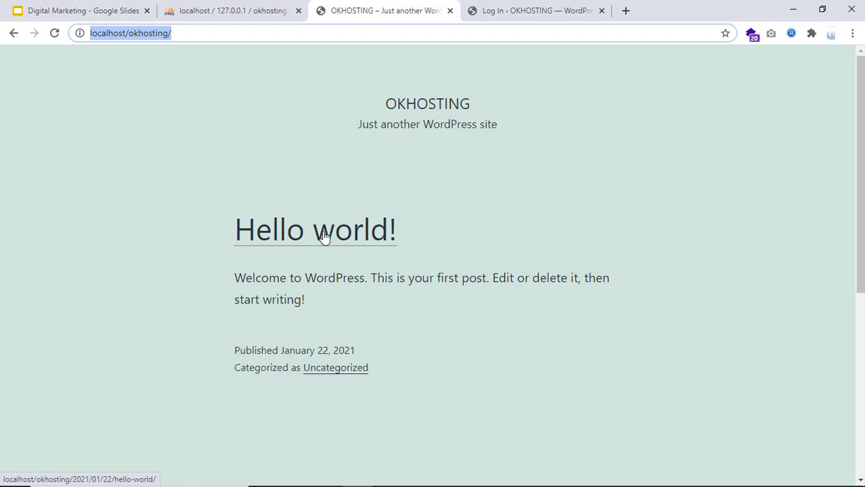
Show the 'Log In ‹ OKHOSTING' tab, glance back at Hello world!, then return to login
click(508, 25)
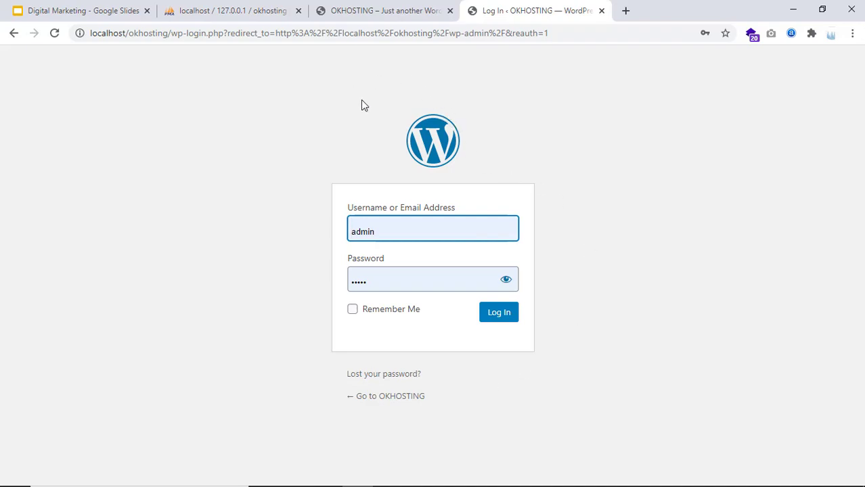
click(339, 8)
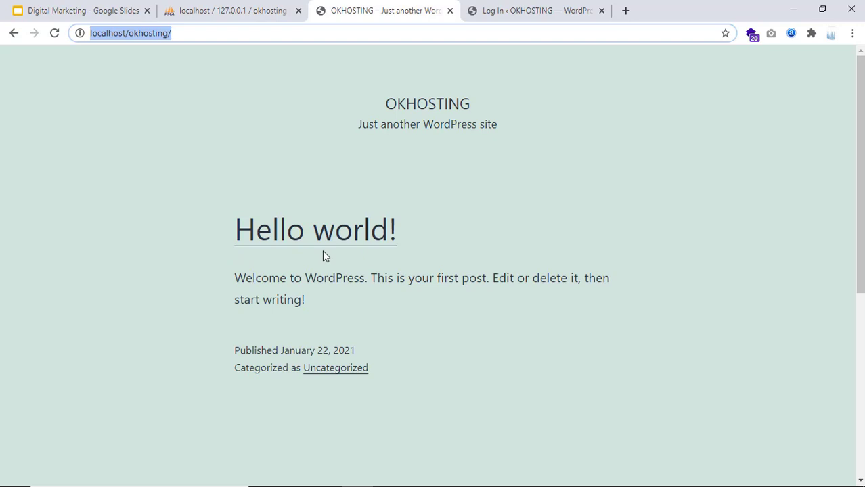
click(534, 14)
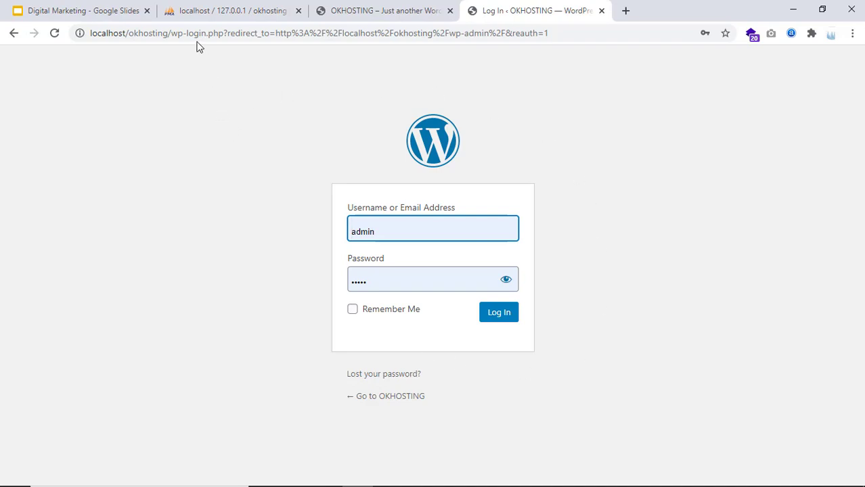
Open a new tab and load localhost/okhosting/wp-admin
click(624, 11)
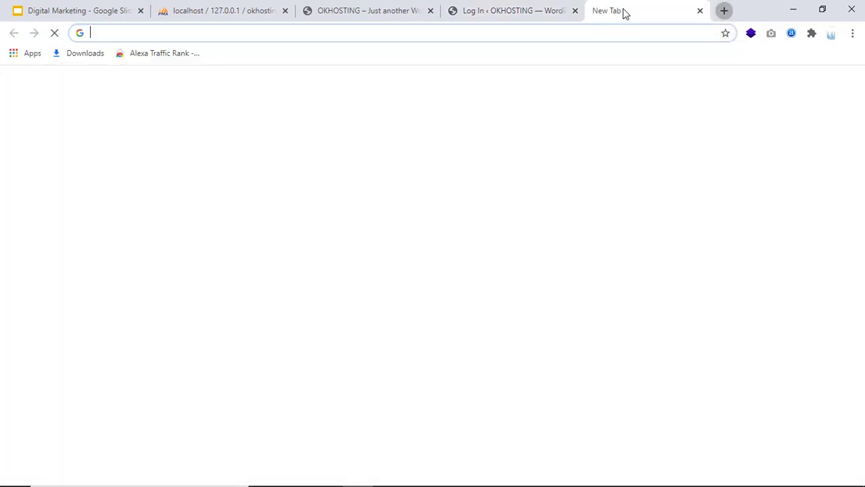
text(localhost)
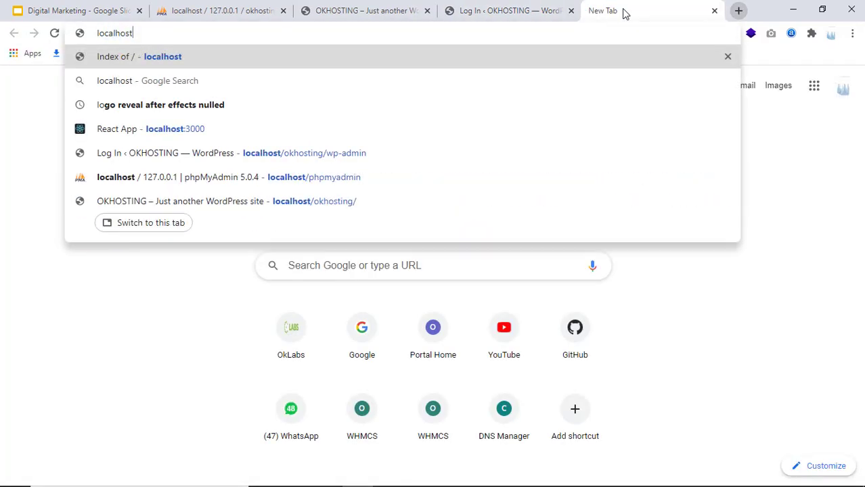
text(/oklab)
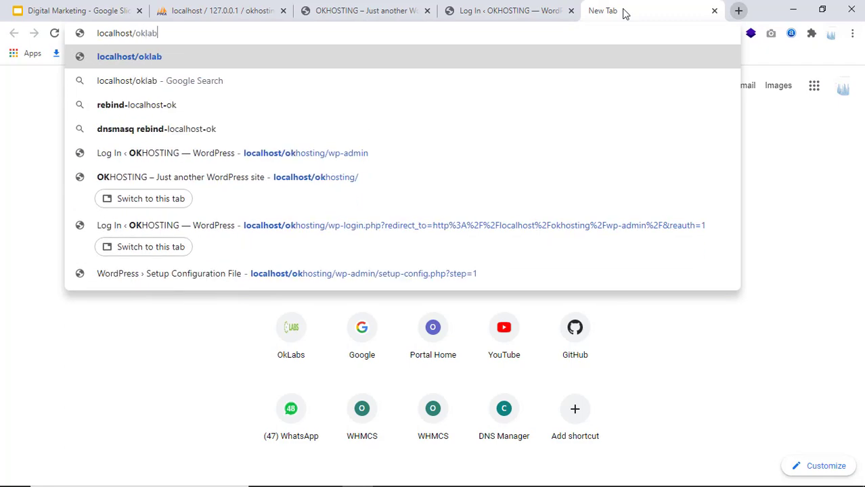
text(s)
key(BackSpace)
key(BackSpace)
key(BackSpace)
key(BackSpace)
text(host)
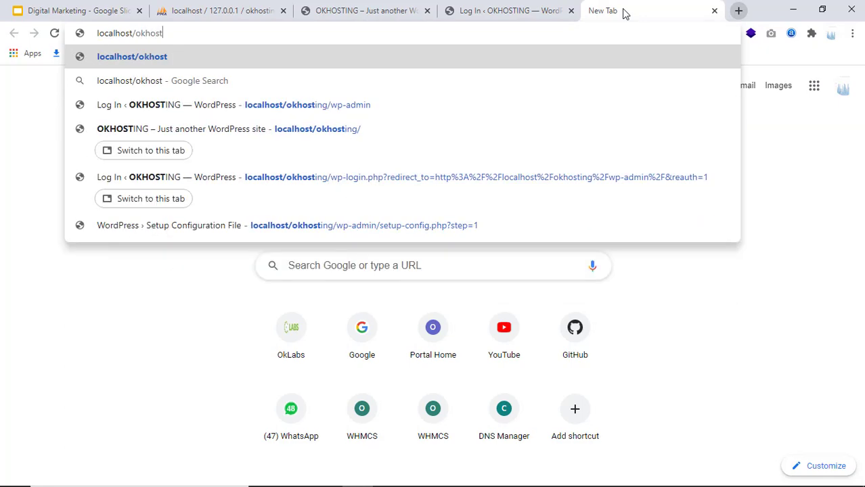
text(ing/)
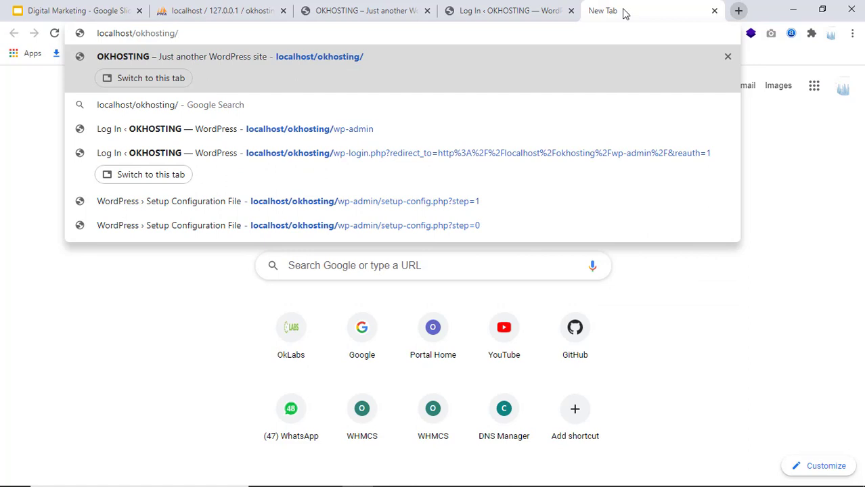
text(wp-admin)
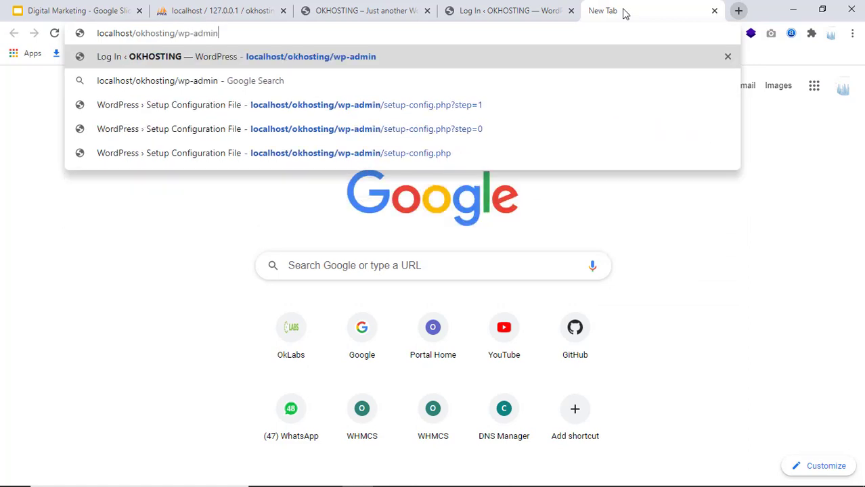
key(Return)
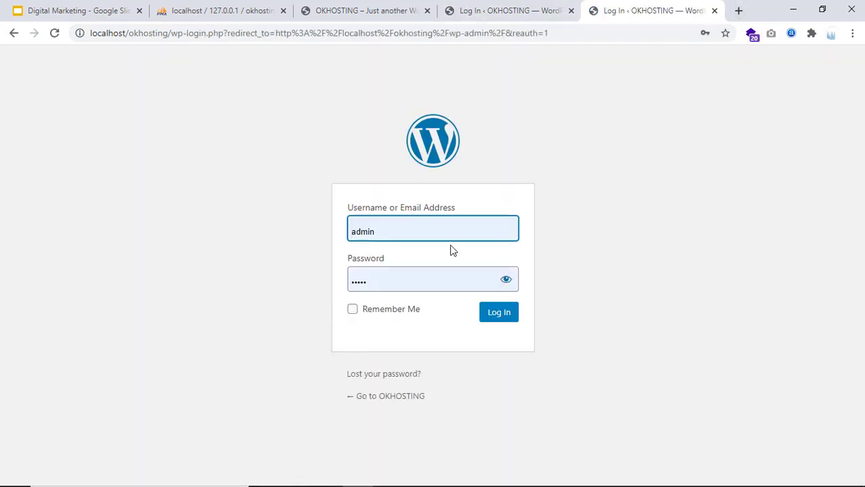
Fill in the saved admin login from autofill, tick Remember Me, and log in
click(413, 229)
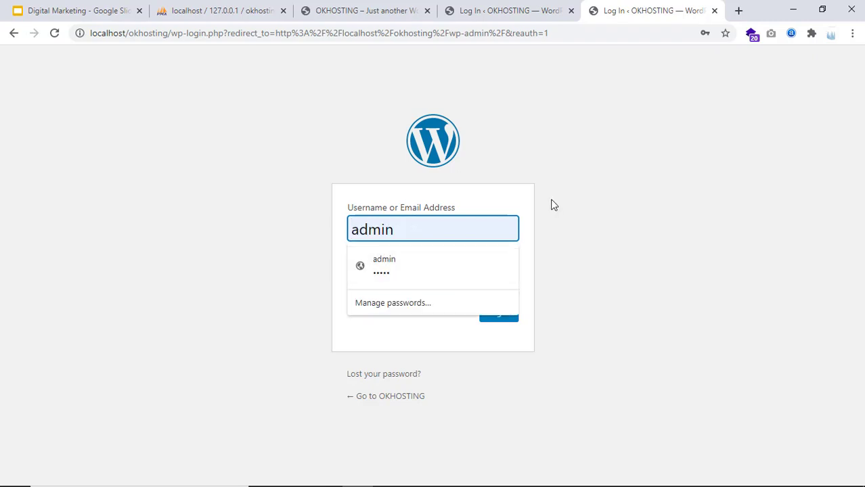
click(421, 228)
click(409, 227)
click(420, 265)
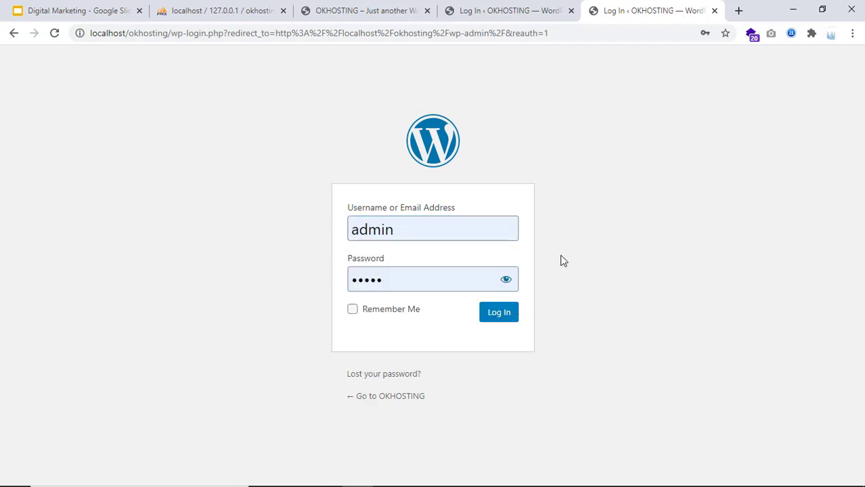
click(471, 269)
click(424, 248)
click(409, 311)
click(495, 315)
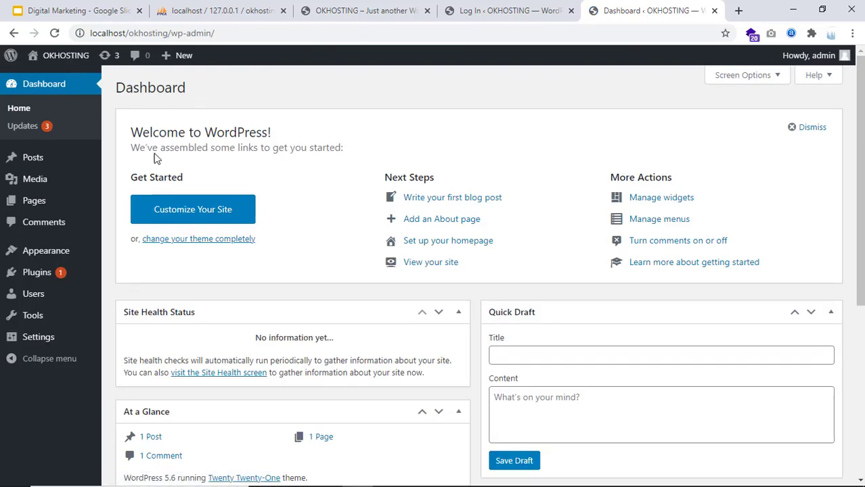
click(545, 204)
drag(191, 93, 117, 89)
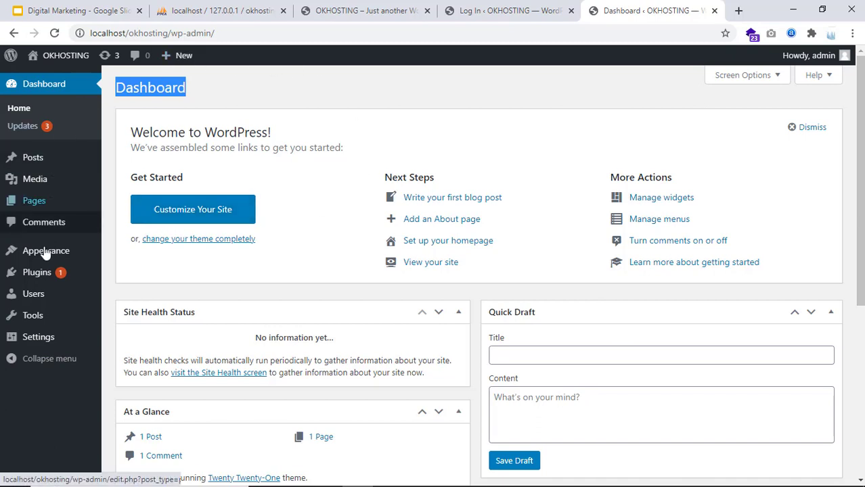
click(542, 12)
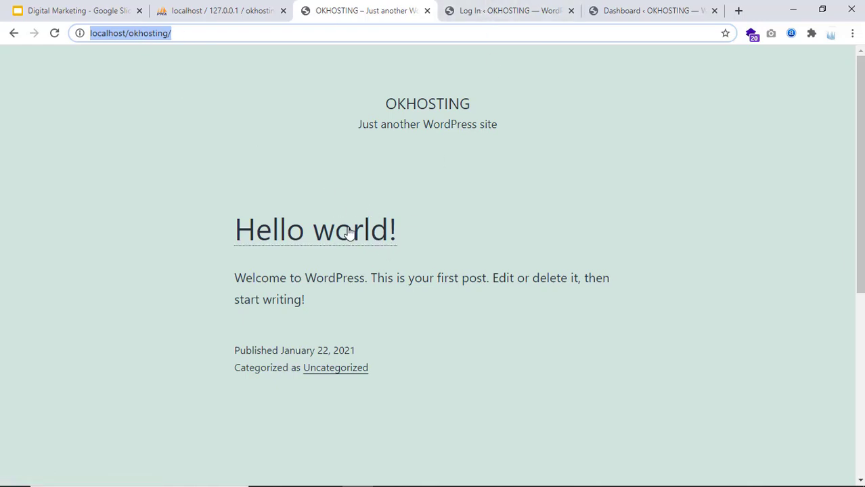
click(621, 12)
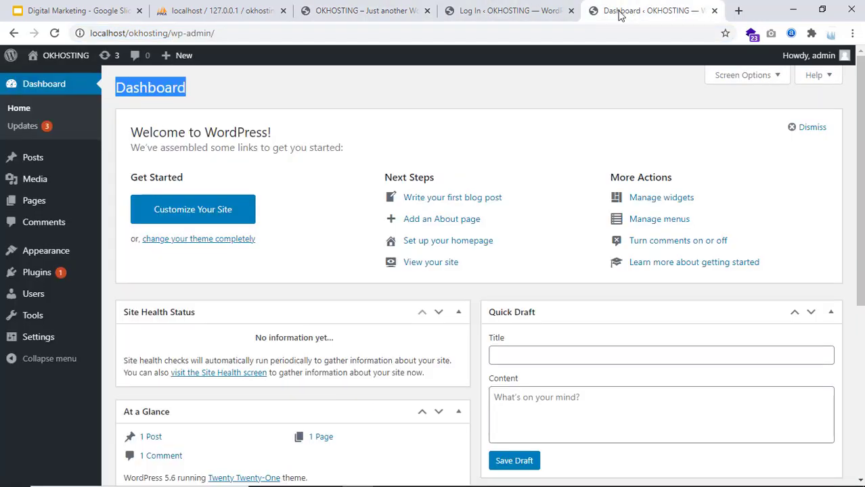
mouse_move(19, 169)
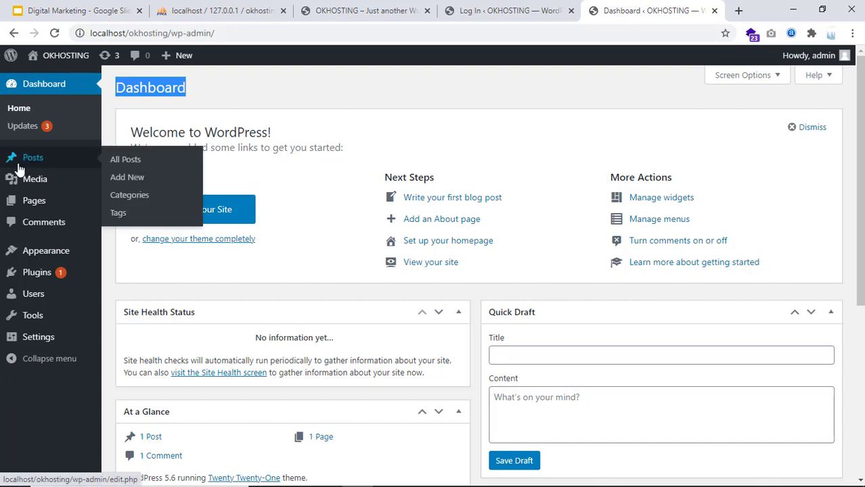
Quick-edit the 'Hello world!' post title to 'Welcome to OKHOSTING', then return to the site tab
click(126, 160)
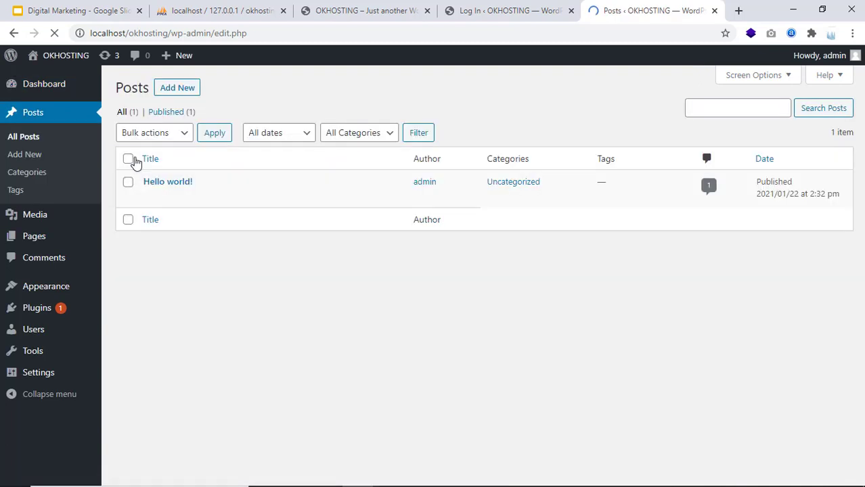
mouse_move(154, 187)
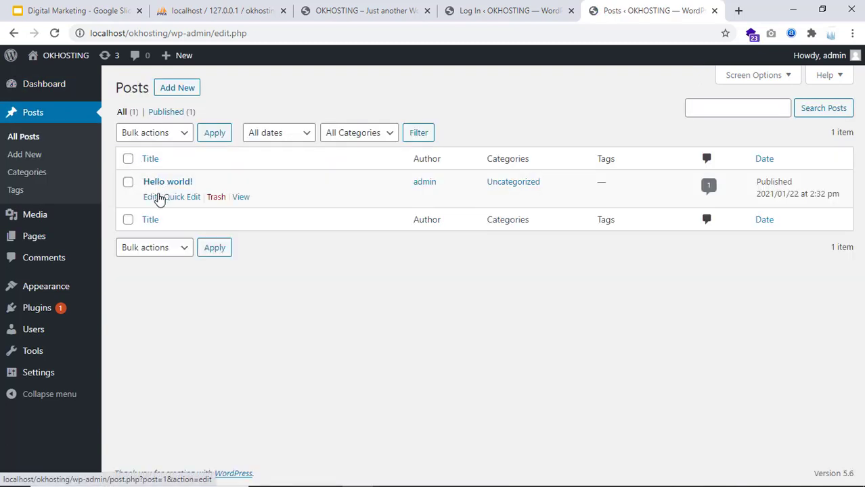
click(175, 197)
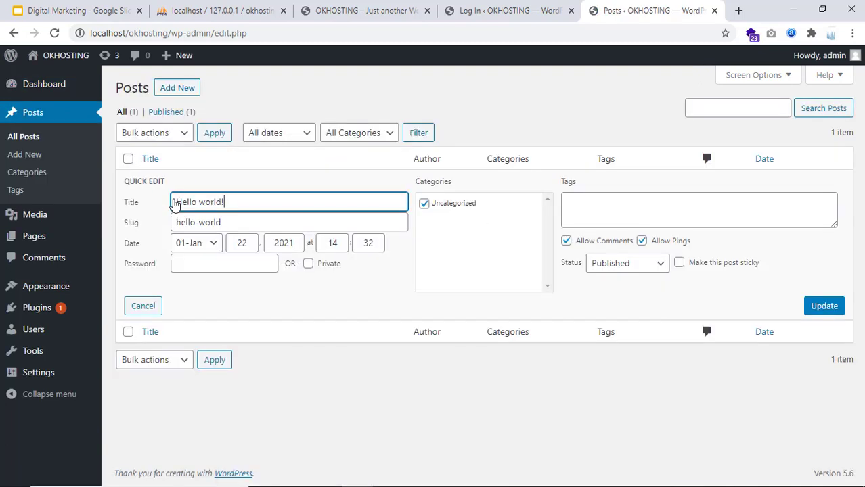
triple_click(232, 202)
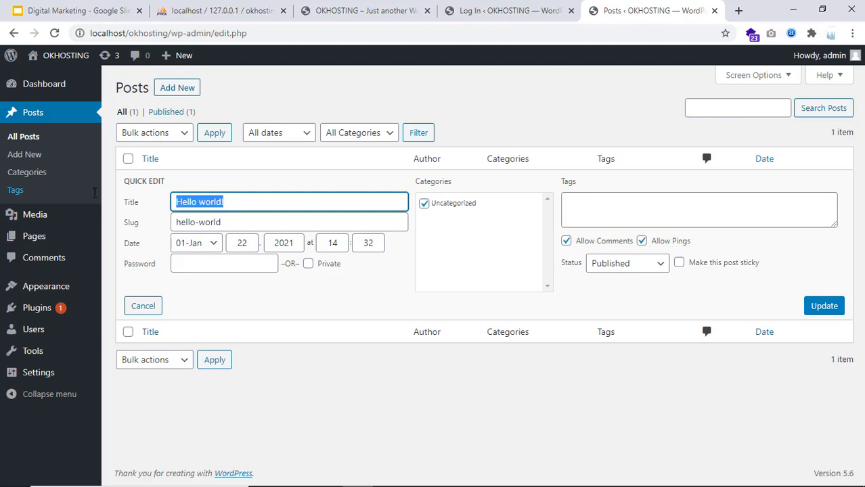
text(Welco)
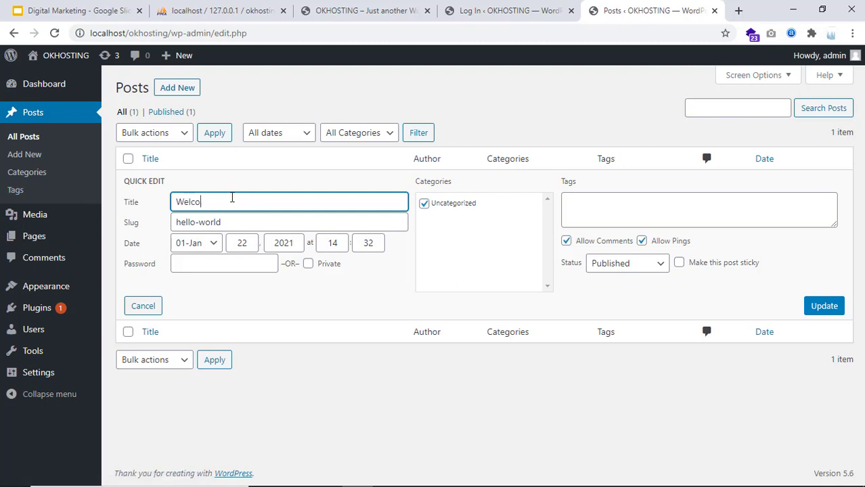
text(me to OKH)
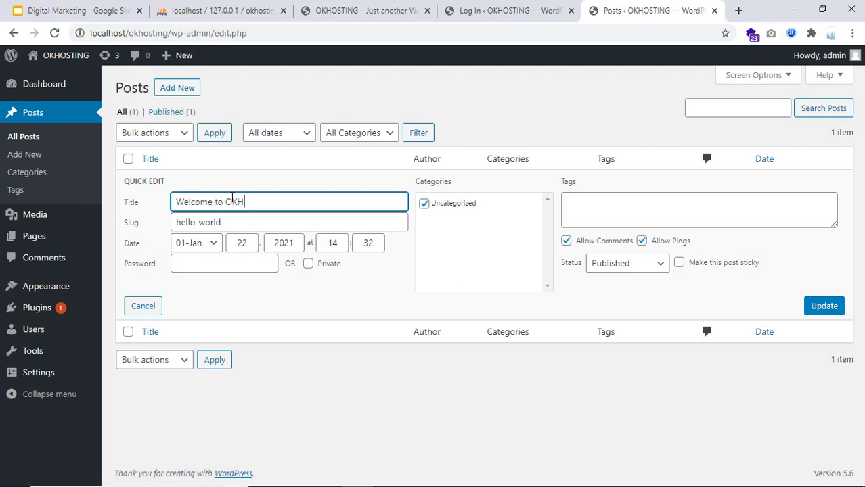
text(OSTING)
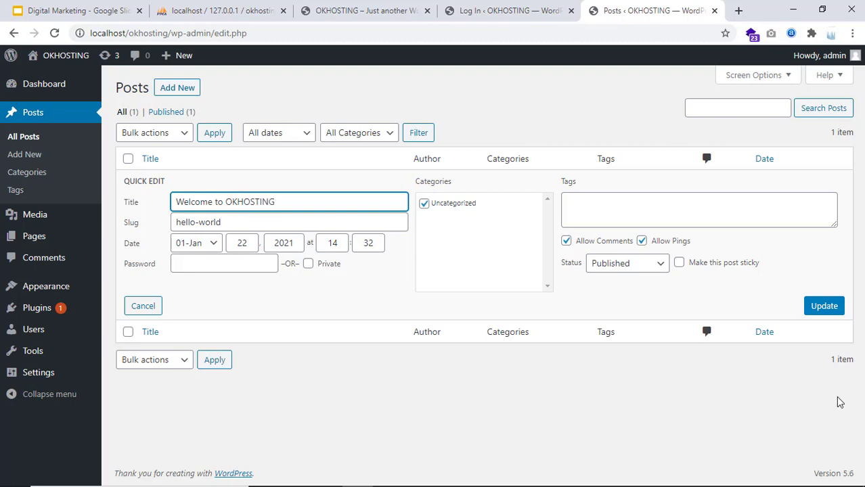
click(825, 306)
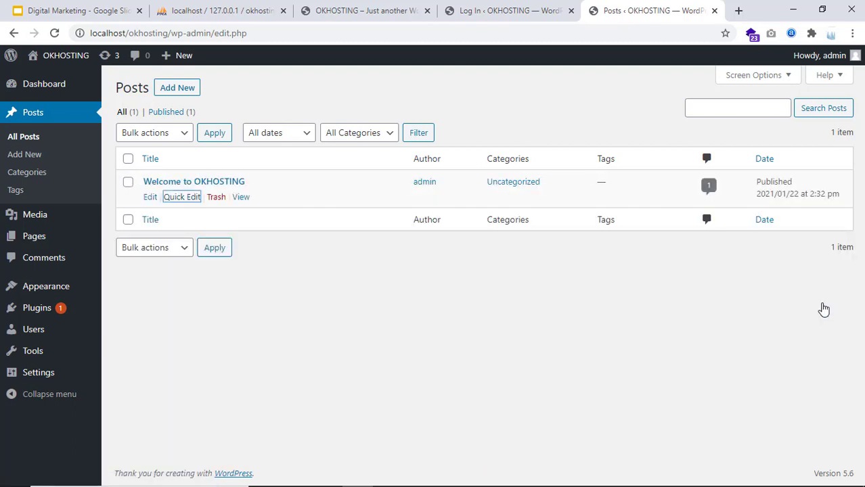
click(508, 10)
click(324, 10)
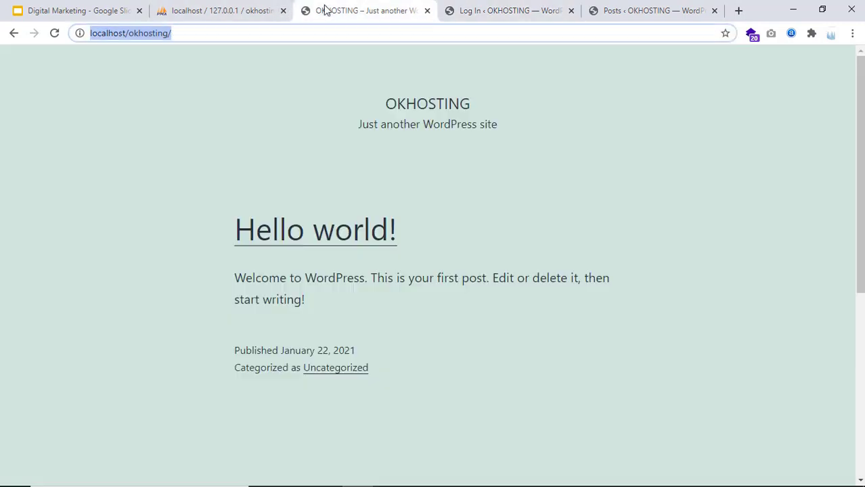
click(55, 32)
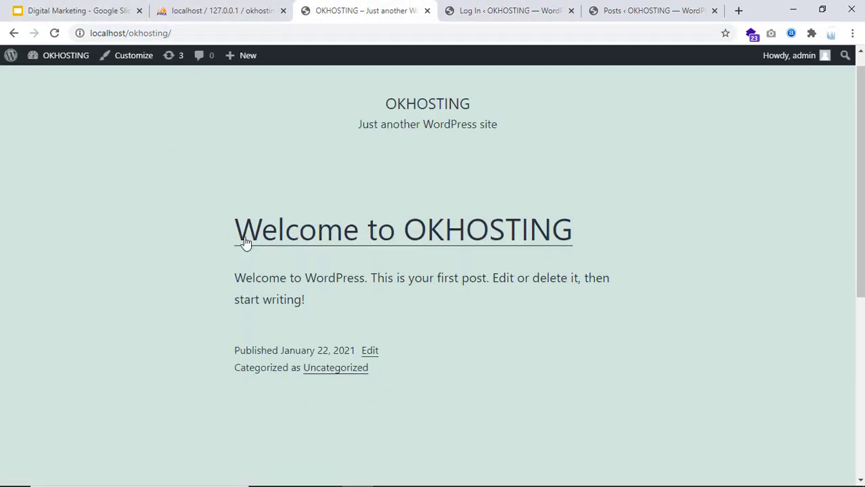
click(634, 10)
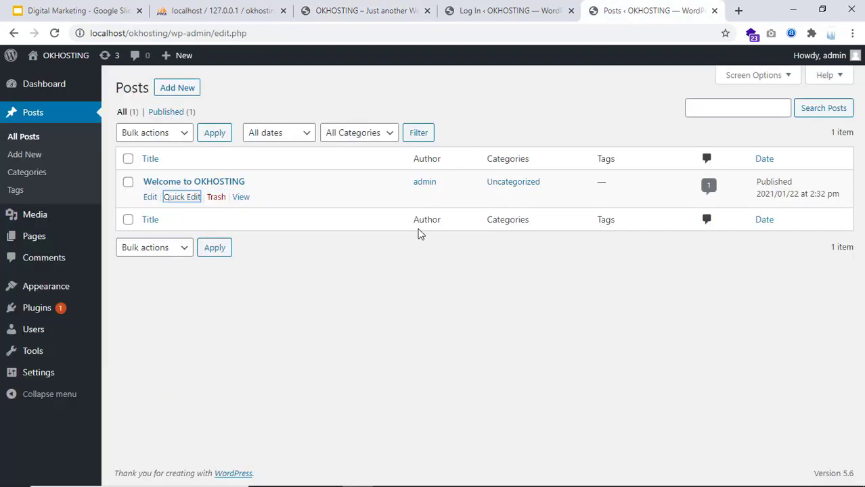
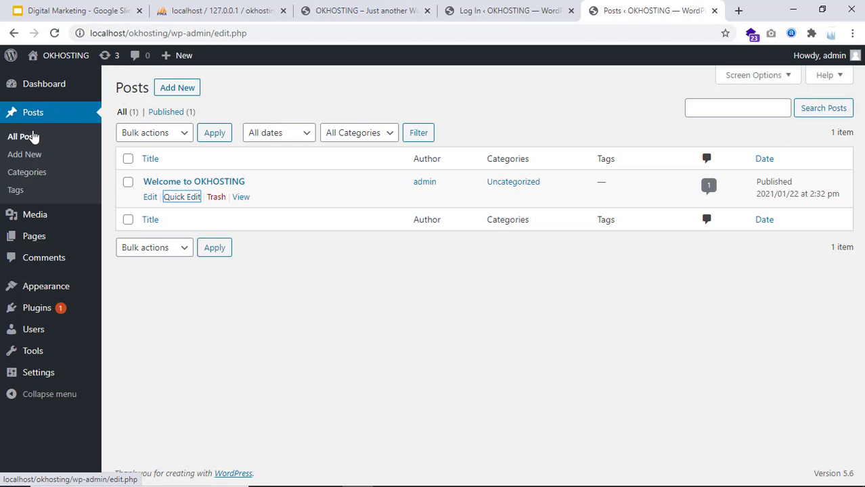
Refresh the Posts list and check the site's front page
click(32, 139)
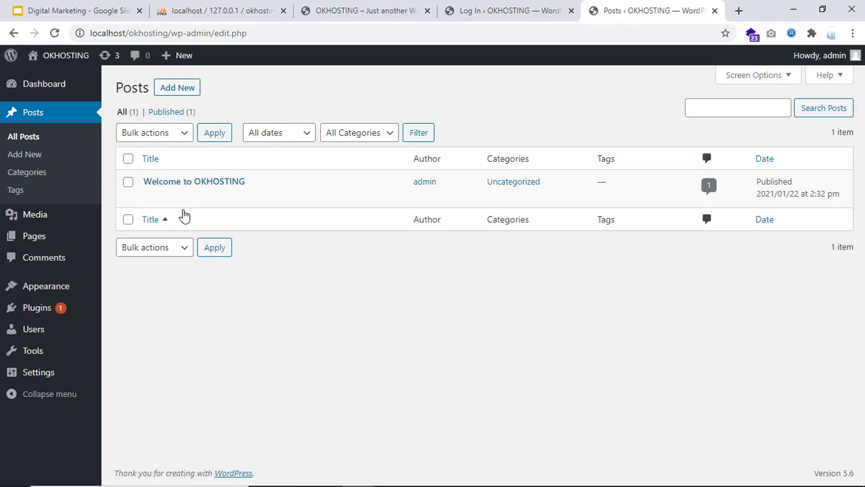
click(366, 6)
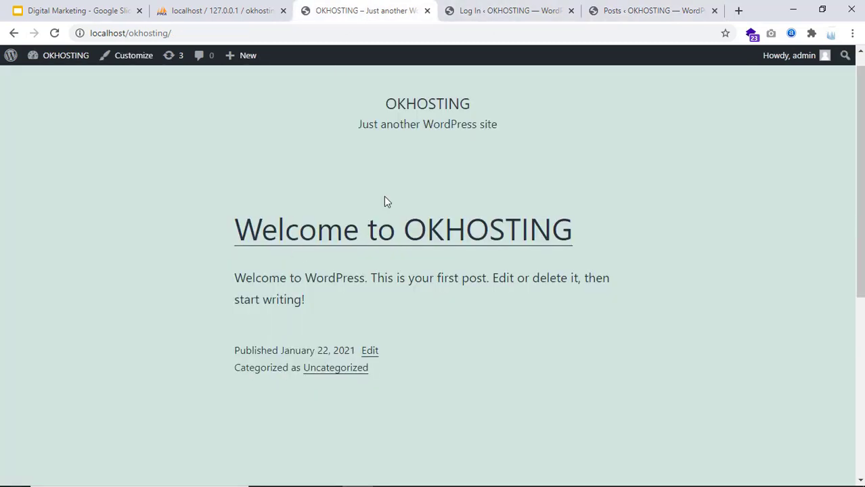
click(650, 6)
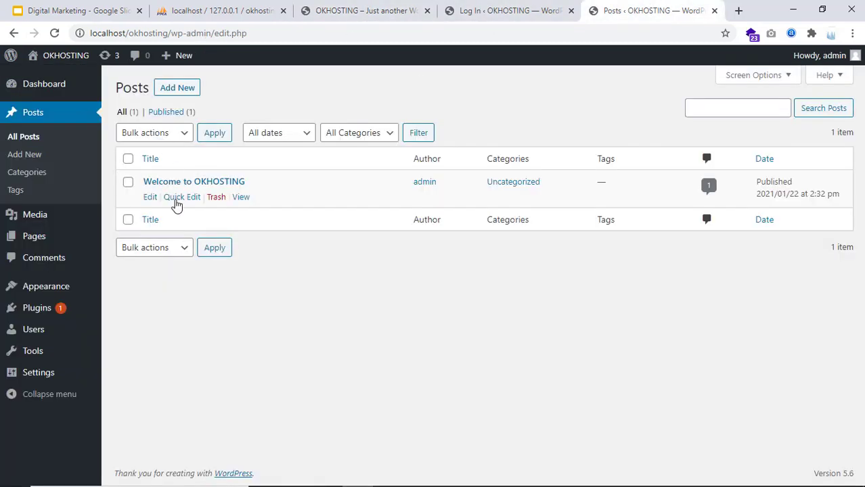
drag(118, 86, 151, 85)
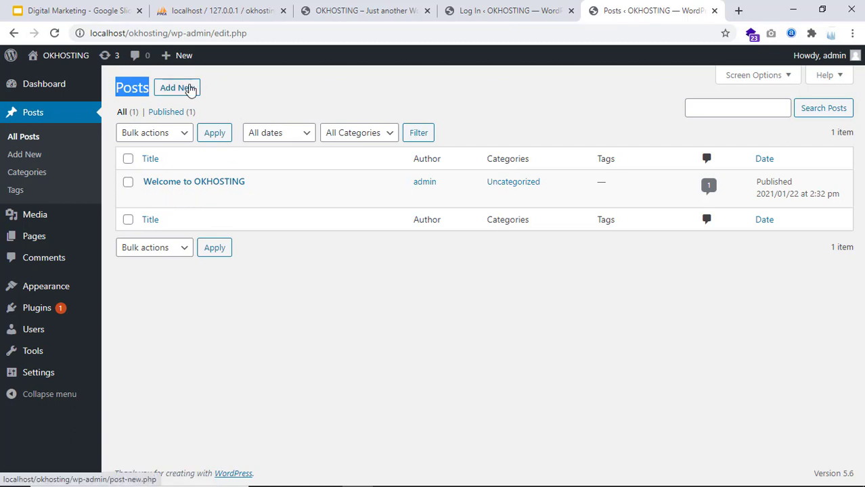
Create a post titled 'Welcome to Wordpress Training' and paste that line as its first paragraph
click(178, 88)
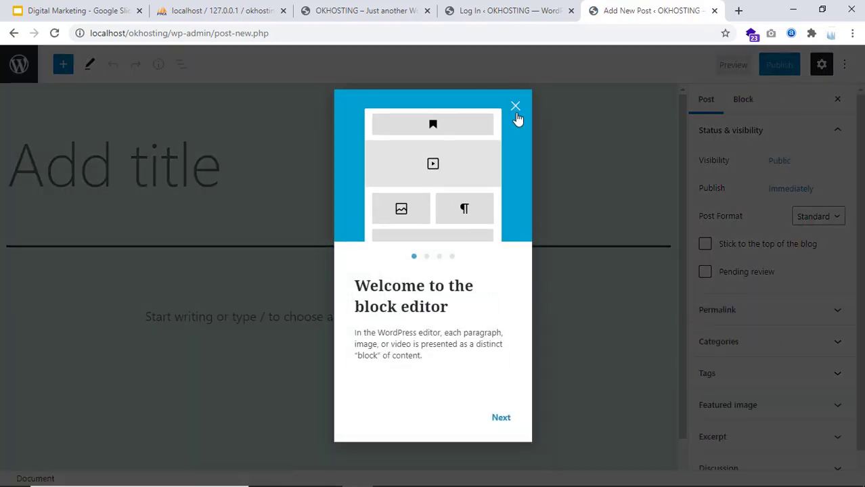
click(515, 107)
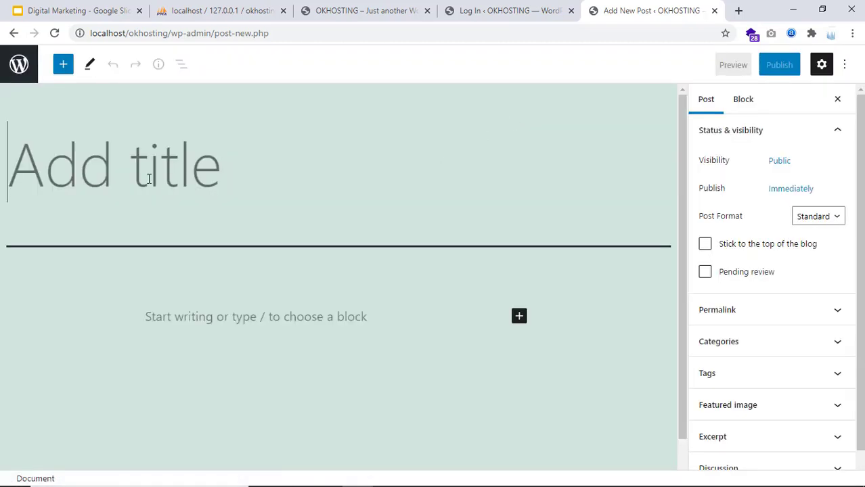
text(Wel)
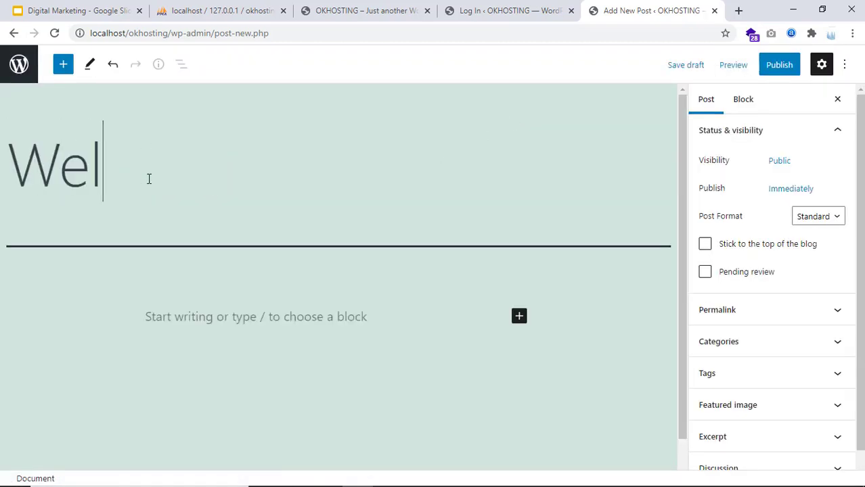
text(come to Wor)
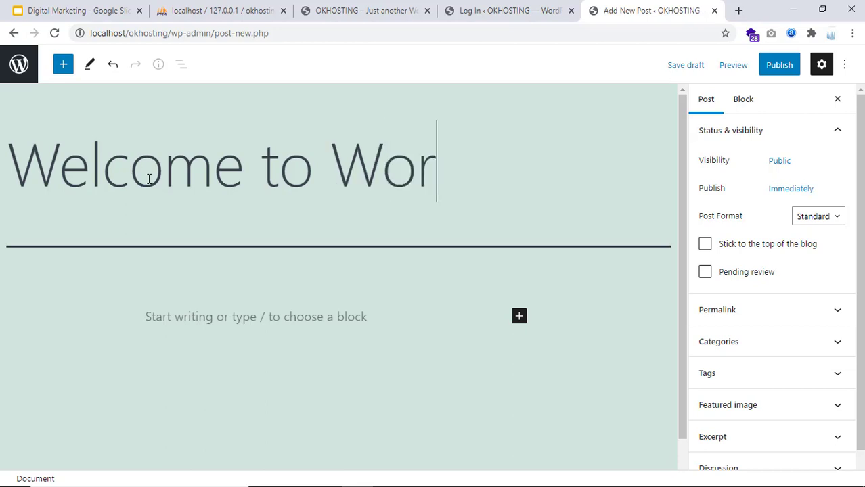
text(dpress Training)
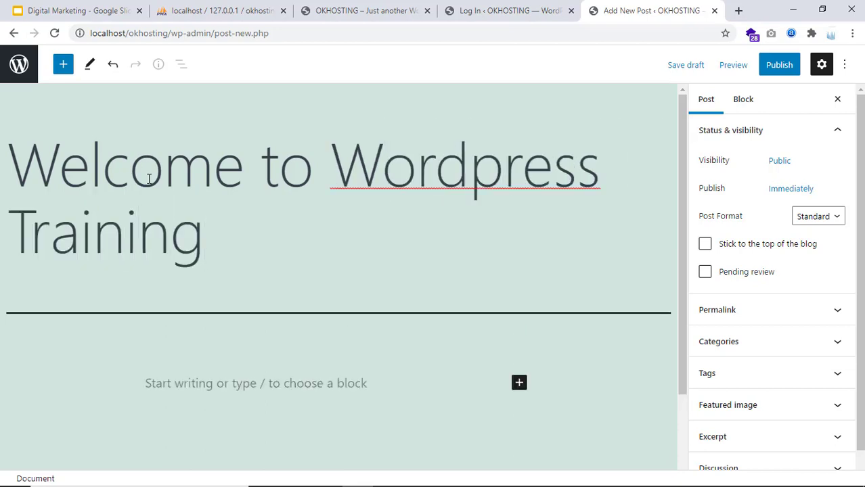
scroll(113, 267, down, 1)
scroll(113, 267, down, 1)
drag(215, 124, 51, 44)
key(ctrl+c)
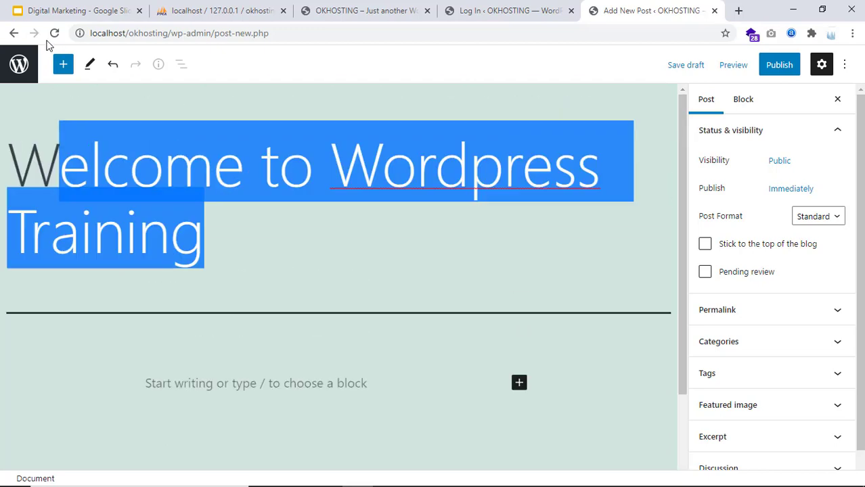
click(175, 396)
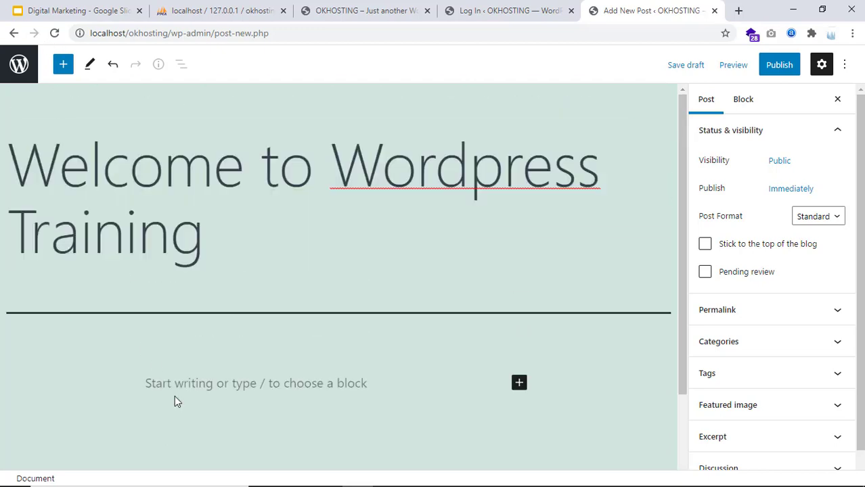
key(ctrl+v)
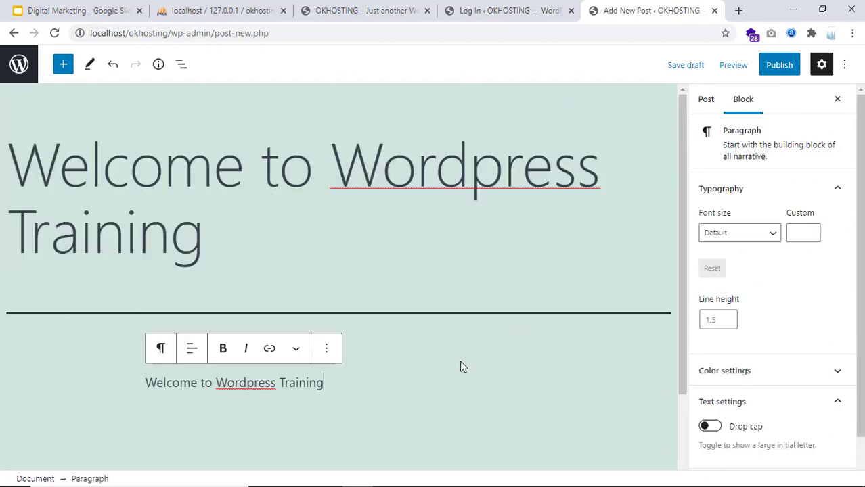
Publish the 'Welcome to Wordpress Training' post and close the Log In tab
click(773, 67)
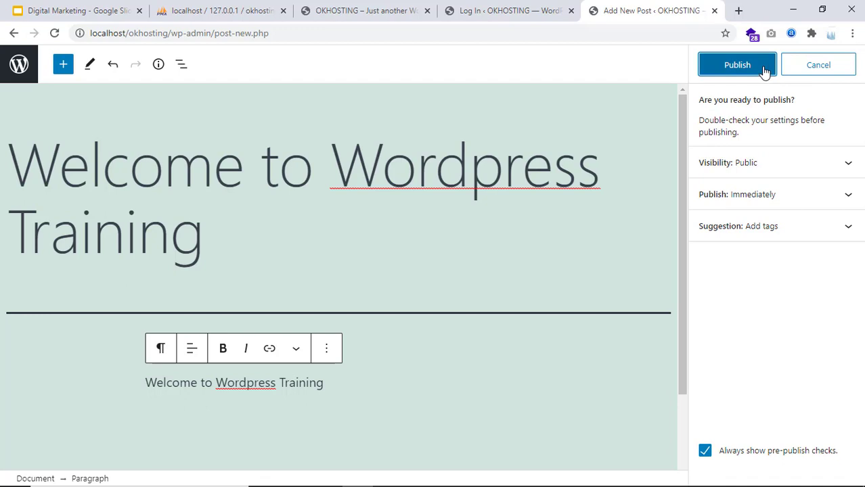
click(737, 65)
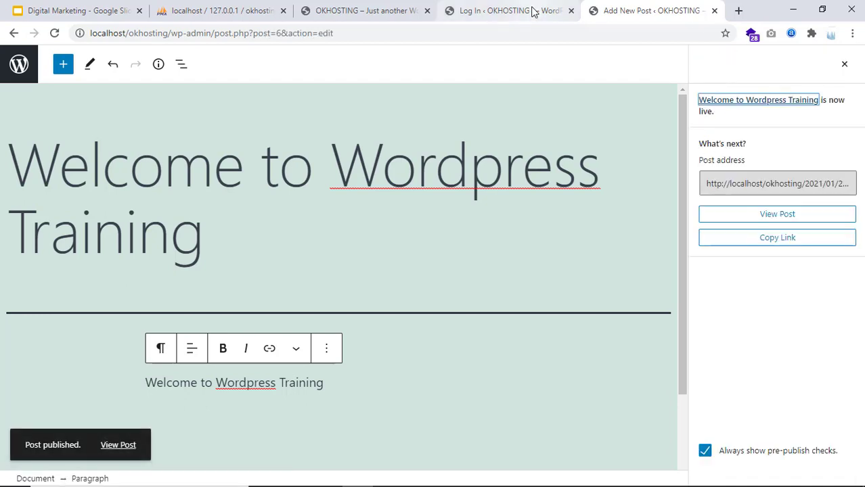
click(504, 8)
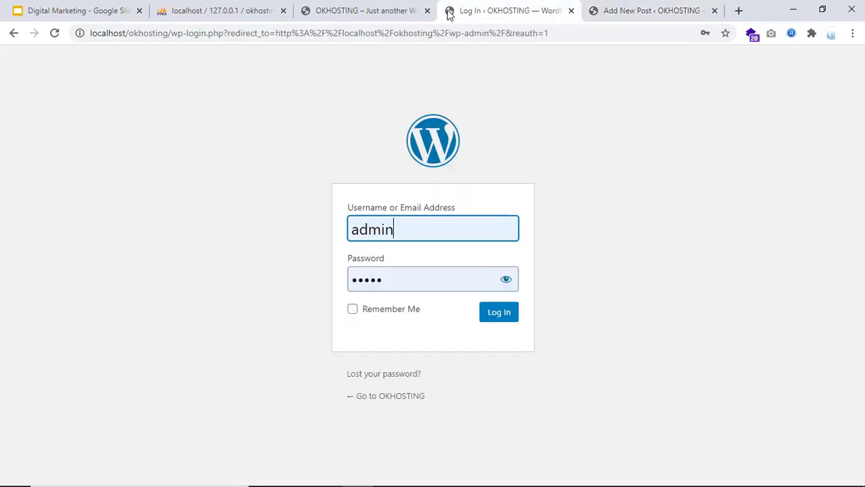
click(571, 10)
click(372, 15)
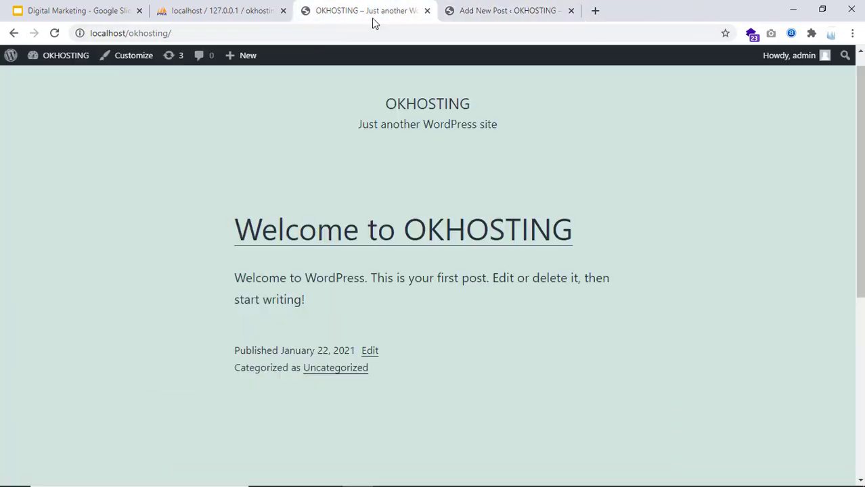
View the site's front page and close the phpMyAdmin and Digital Marketing slides tabs
click(508, 10)
click(346, 15)
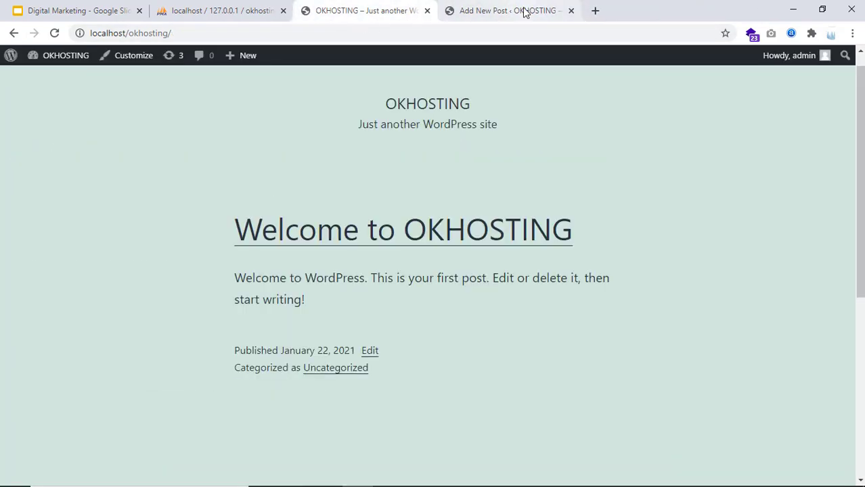
click(283, 11)
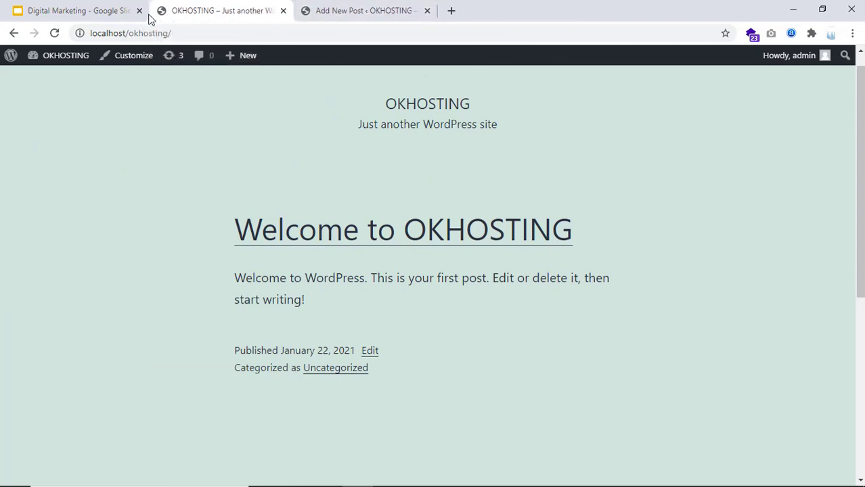
click(140, 10)
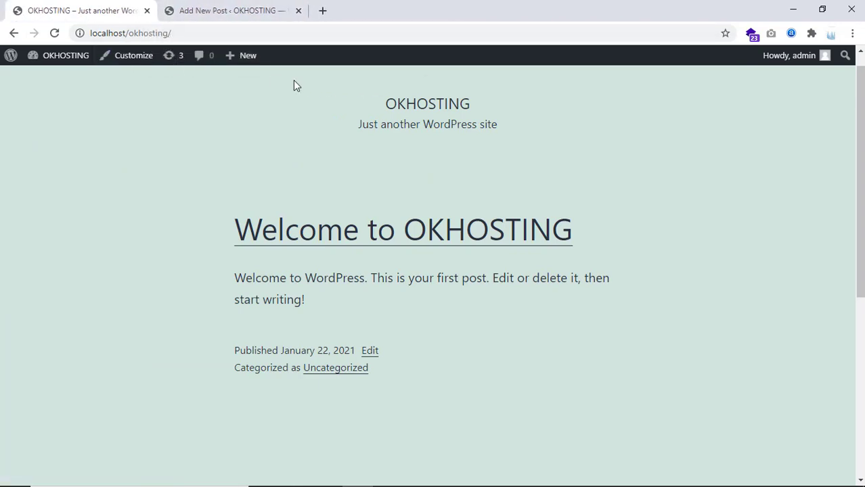
click(271, 12)
click(116, 9)
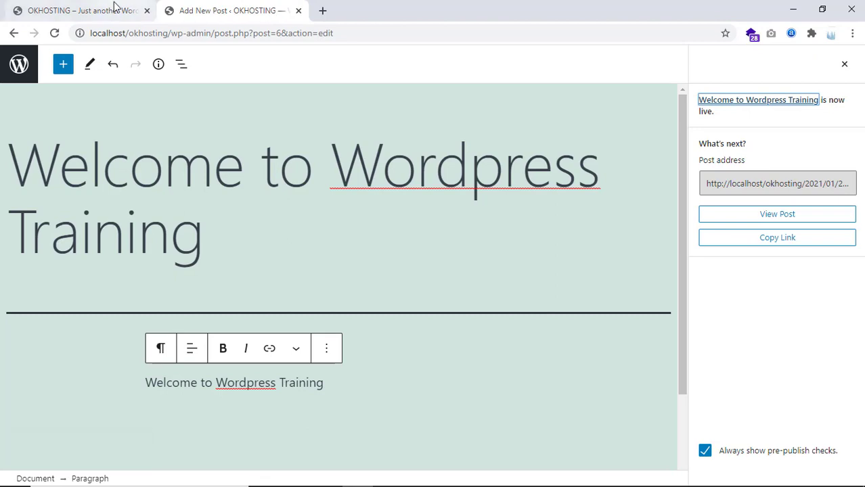
drag(177, 32, 86, 25)
click(179, 9)
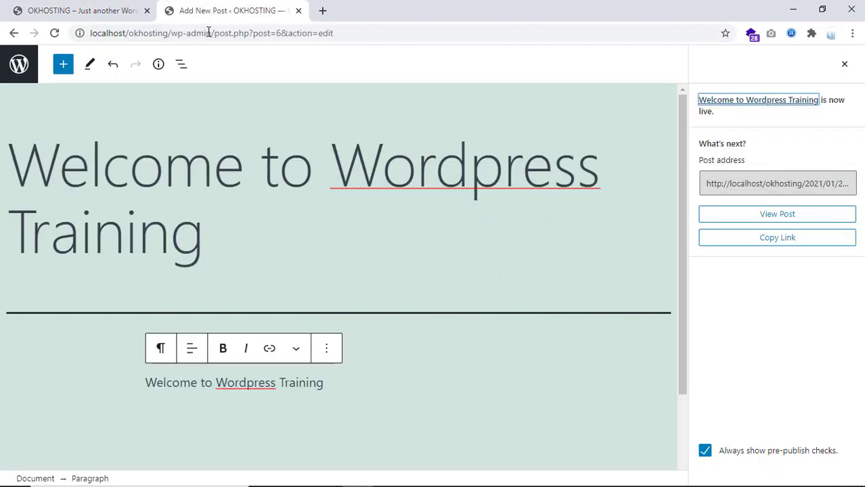
drag(205, 32, 65, 25)
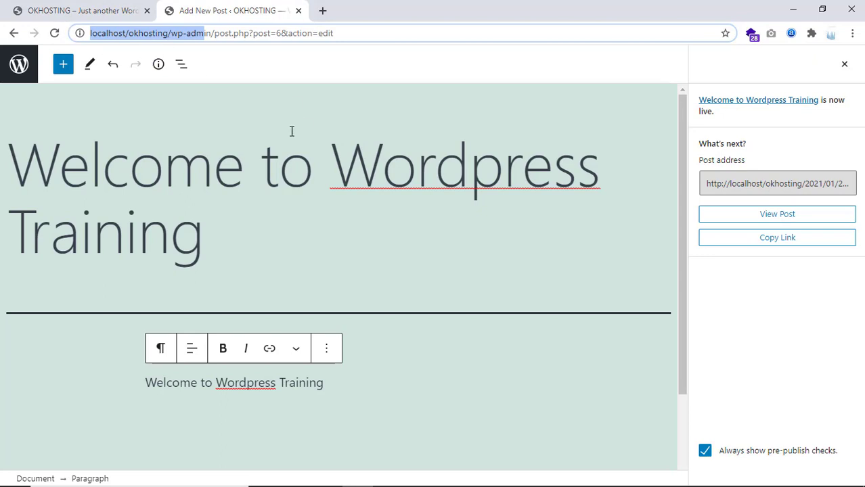
click(516, 248)
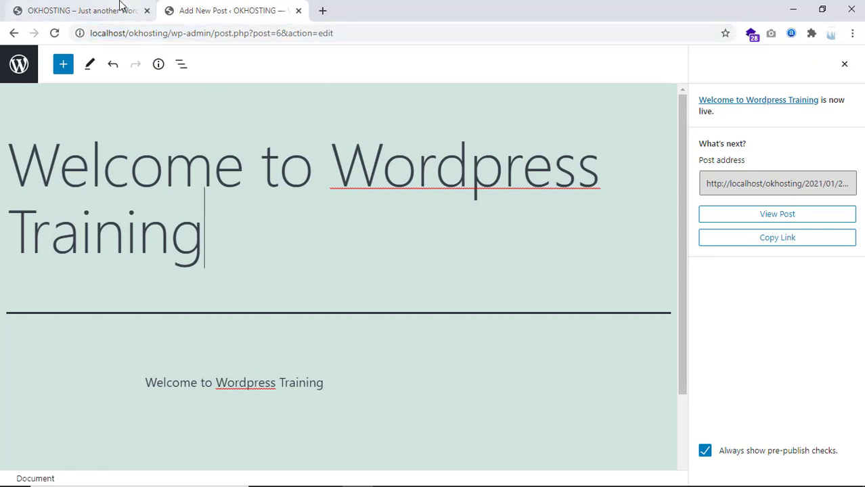
click(77, 10)
click(54, 32)
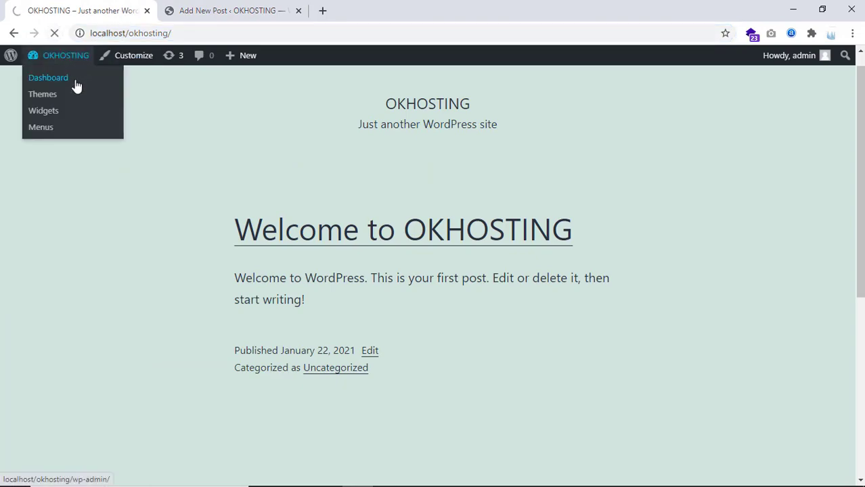
scroll(406, 305, down, 2)
scroll(413, 318, down, 3)
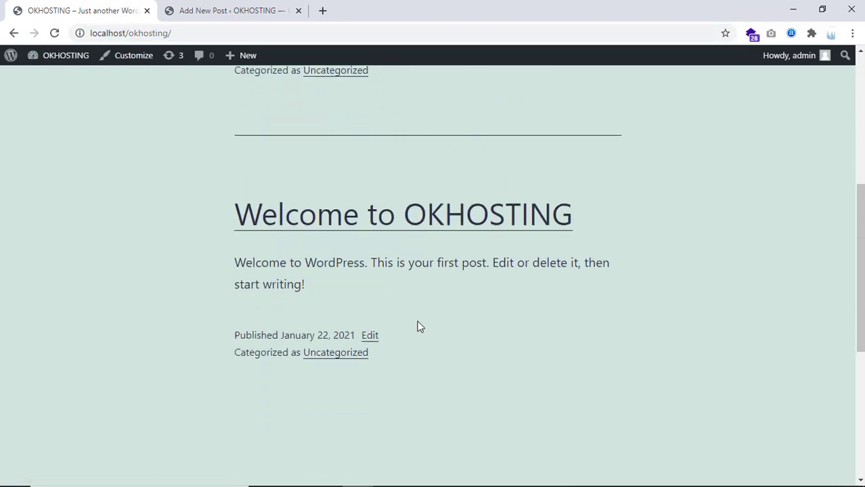
scroll(417, 325, up, 5)
scroll(424, 321, down, 3)
scroll(421, 322, up, 3)
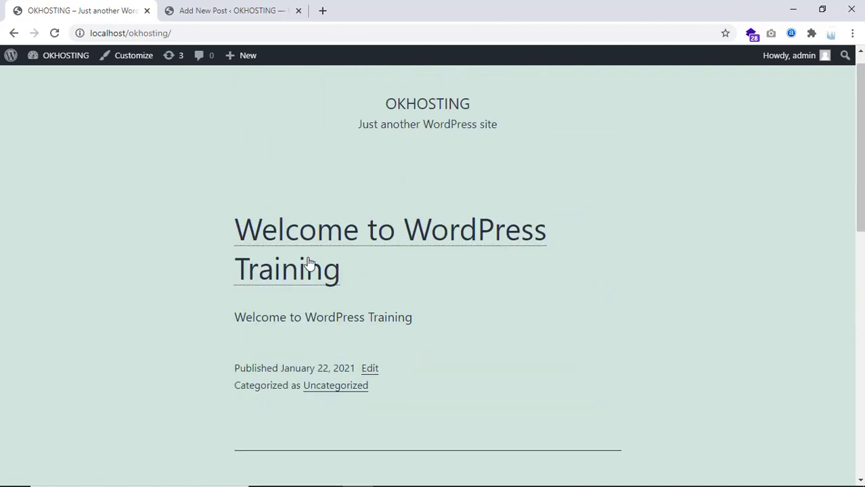
drag(220, 217, 395, 369)
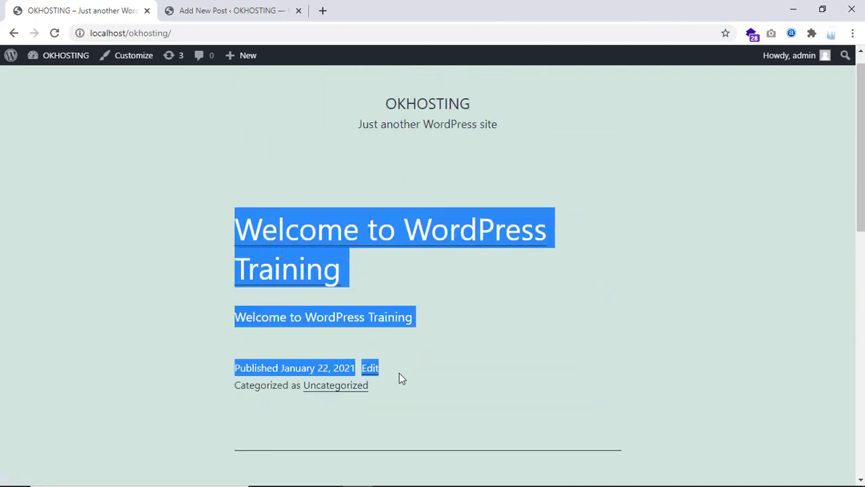
scroll(394, 338, down, 4)
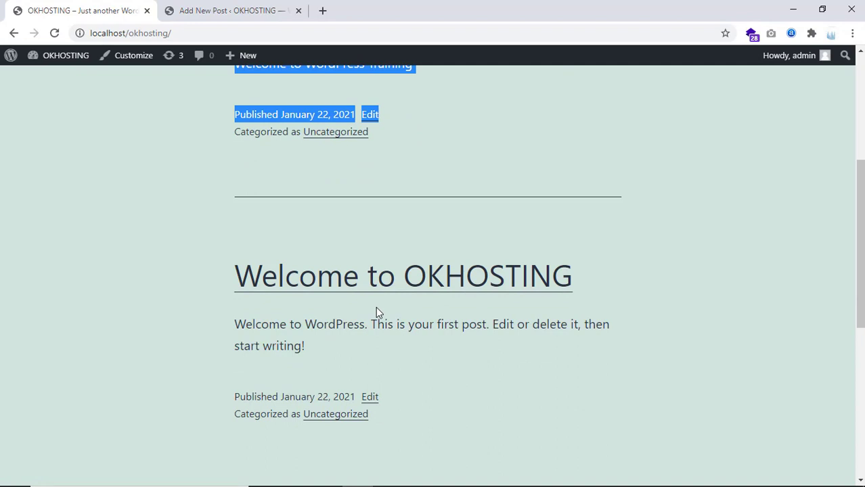
scroll(376, 307, up, 4)
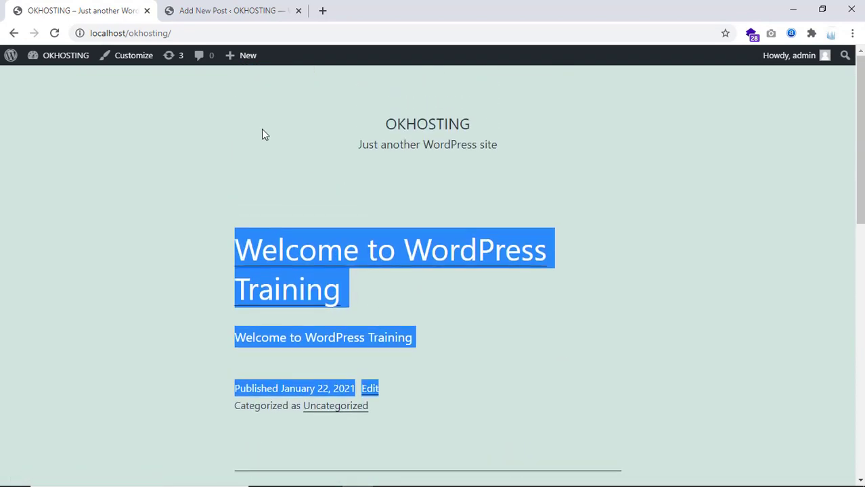
click(219, 5)
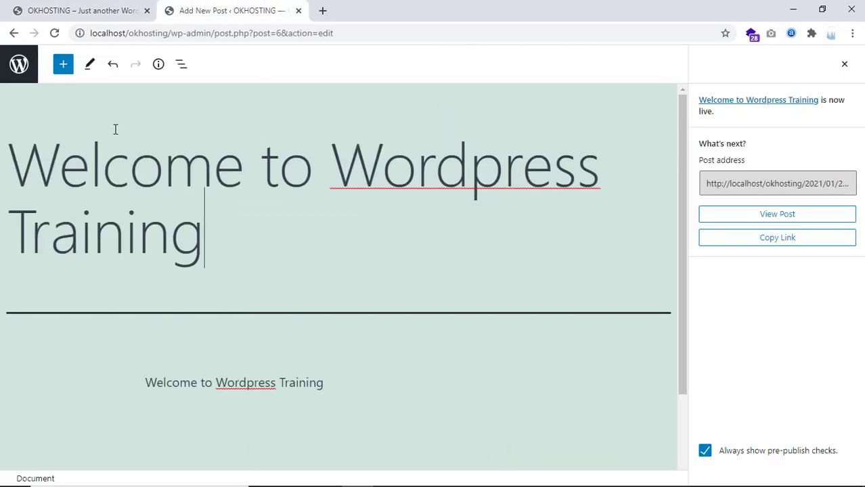
Dismiss the post-publish panel and go back to the admin All Posts list
click(844, 64)
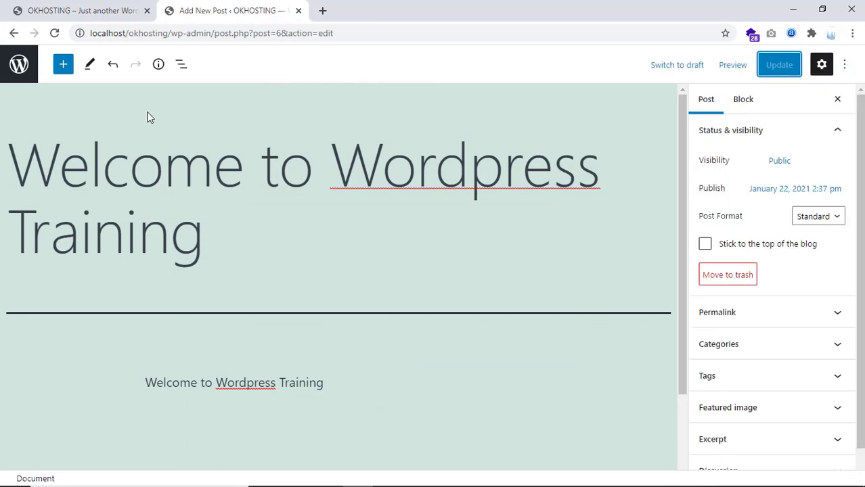
click(23, 68)
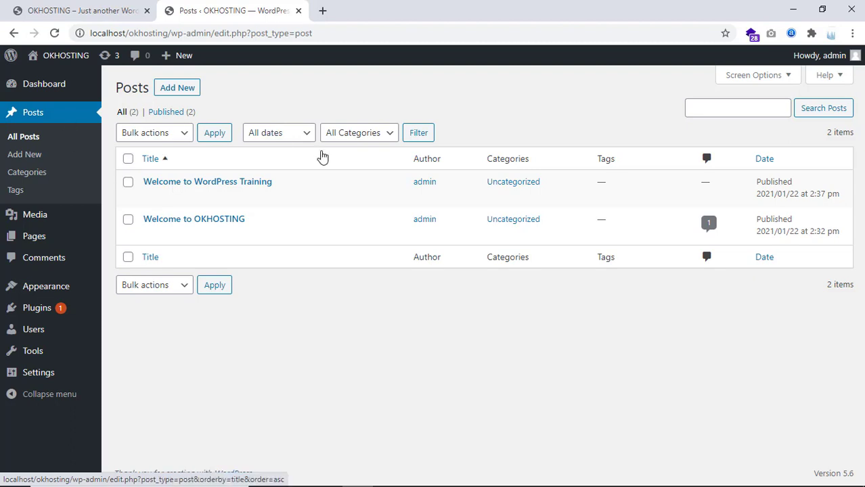
Search Google for 'aajtak' in a new browser tab
mouse_move(250, 238)
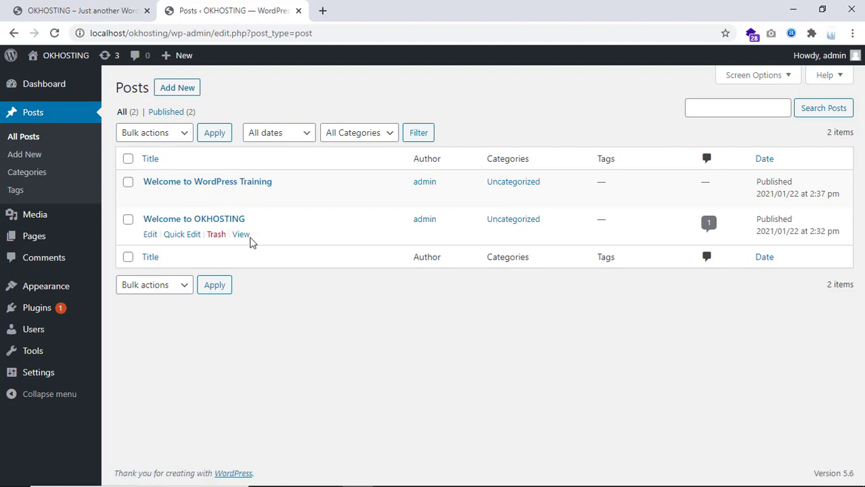
click(322, 10)
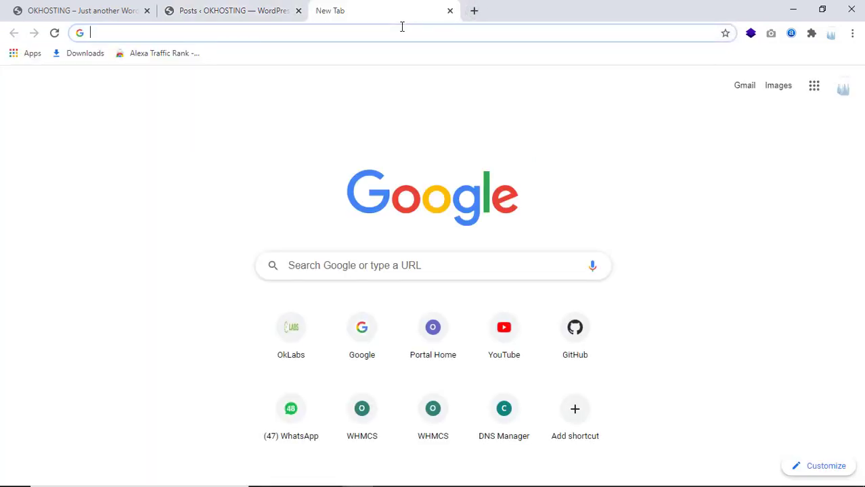
text(aajt)
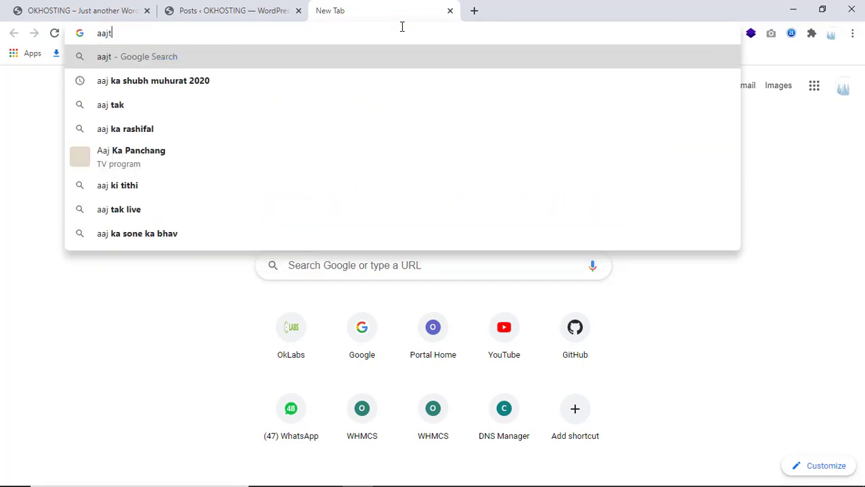
text(ak)
key(Return)
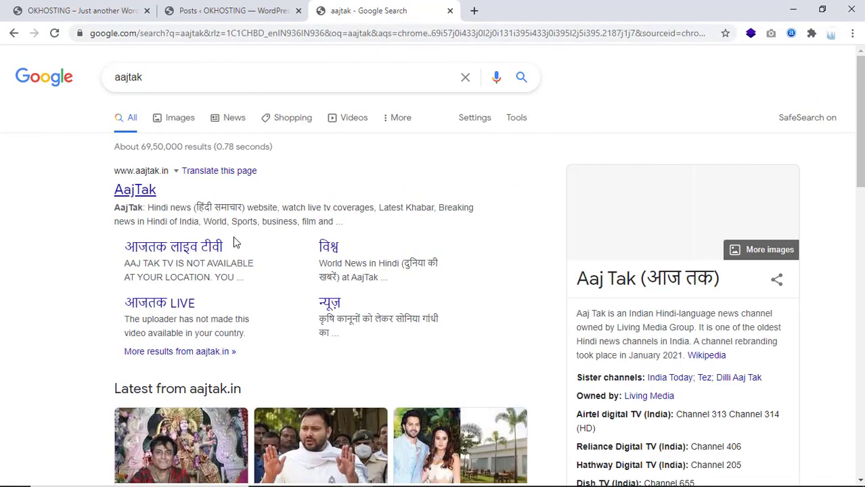
Open the Aaj Tak site and its article on Trump pardoning a jailed rapper
click(147, 193)
scroll(189, 195, down, 3)
scroll(189, 195, up, 2)
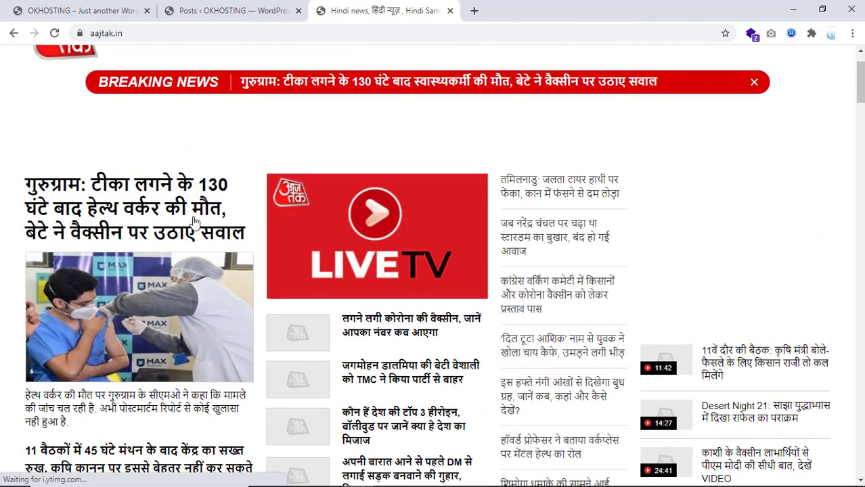
scroll(341, 213, down, 3)
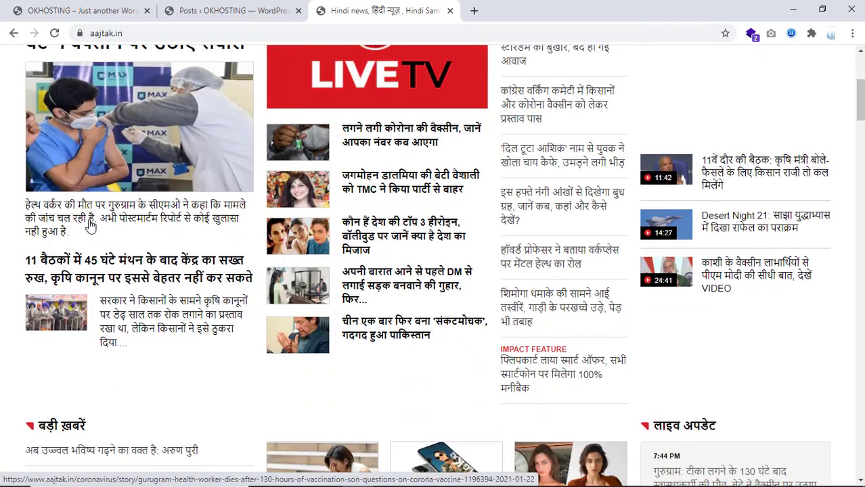
scroll(220, 248, down, 5)
scroll(219, 248, down, 9)
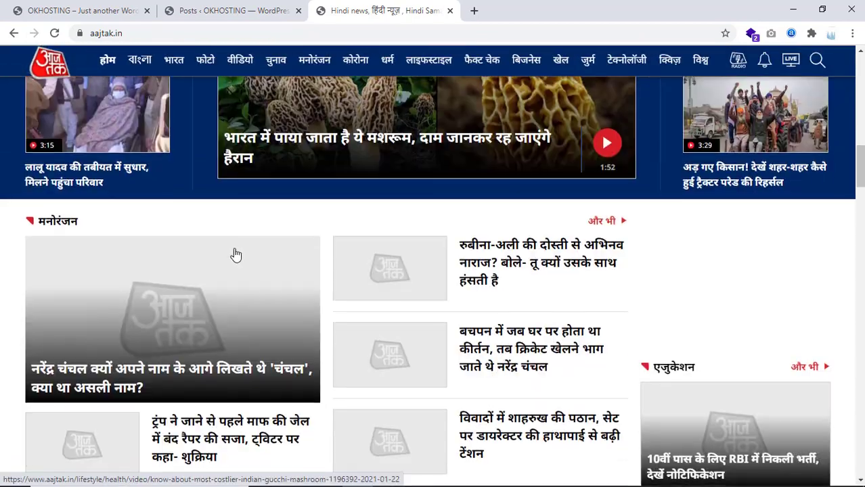
scroll(218, 220, up, 2)
click(208, 235)
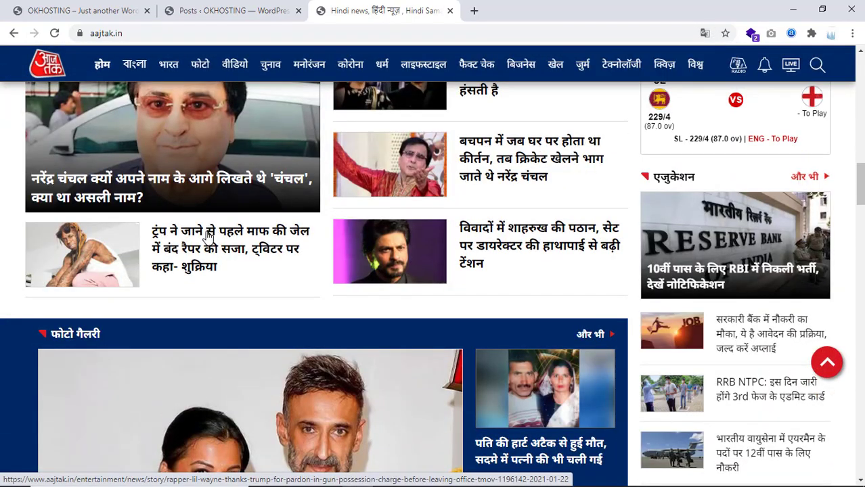
Select the article's full Hindi headline, then return to the WordPress Posts list
drag(22, 178, 373, 176)
click(591, 179)
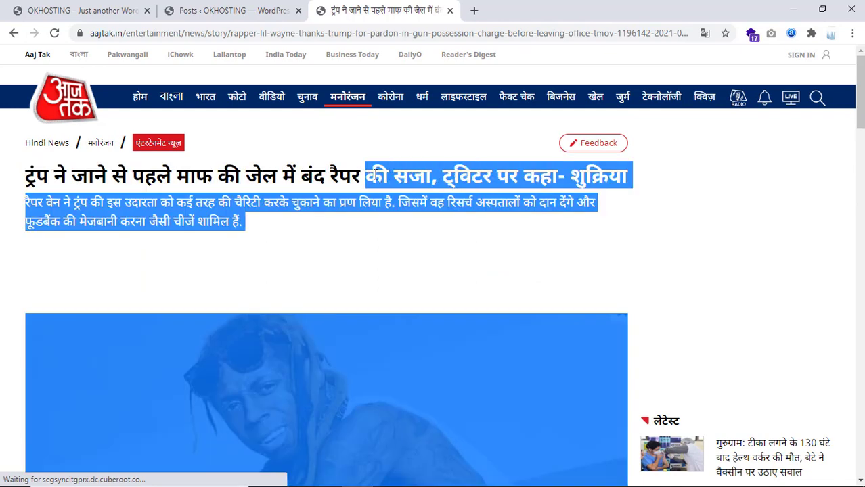
click(418, 189)
drag(27, 180, 632, 174)
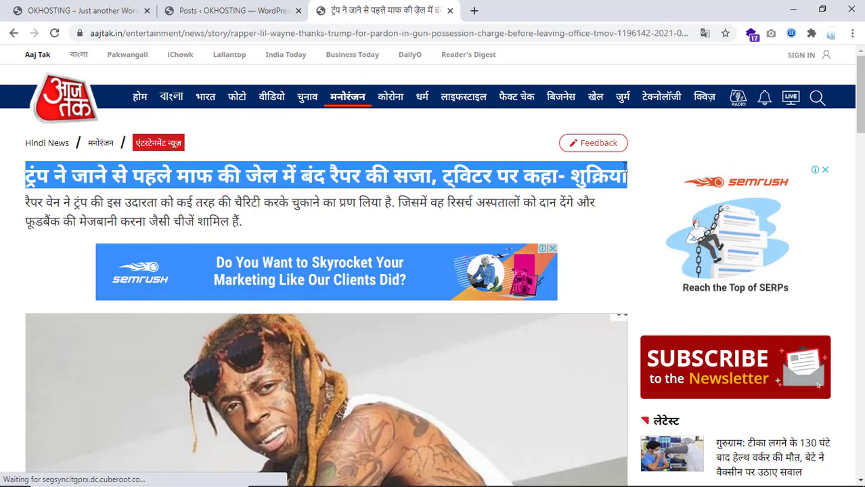
click(598, 157)
click(230, 10)
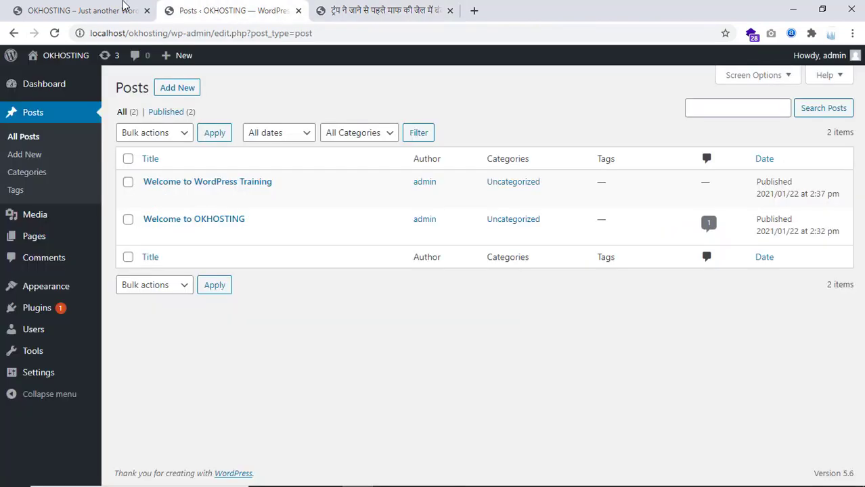
Start a new post, paste the Hindi headline as its title, and delete the trailing aajtak link
click(176, 88)
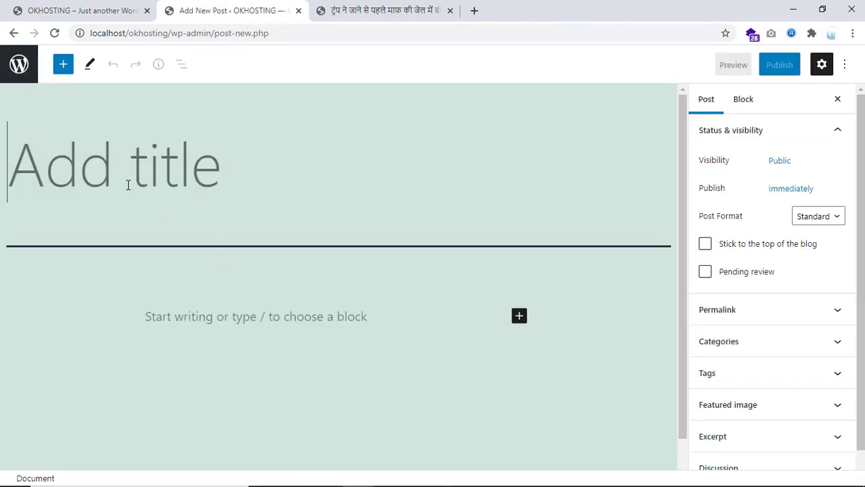
key(ctrl+v)
scroll(229, 220, up, 2)
scroll(48, 266, down, 1)
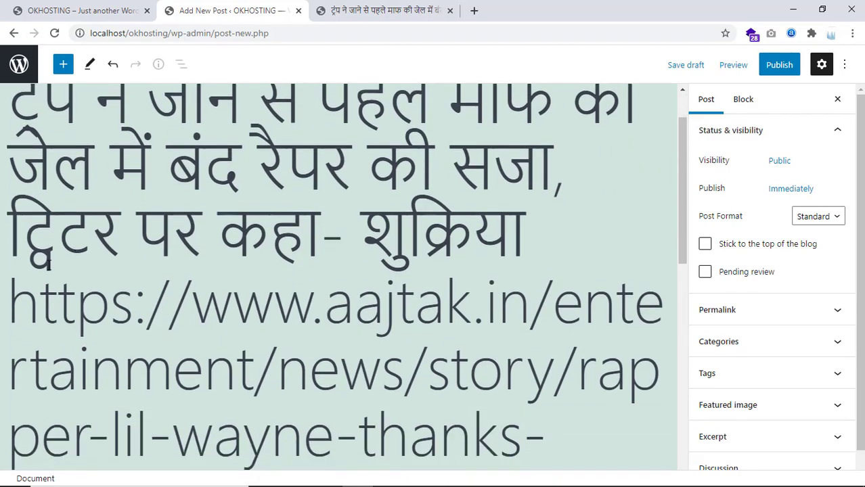
drag(21, 298, 683, 419)
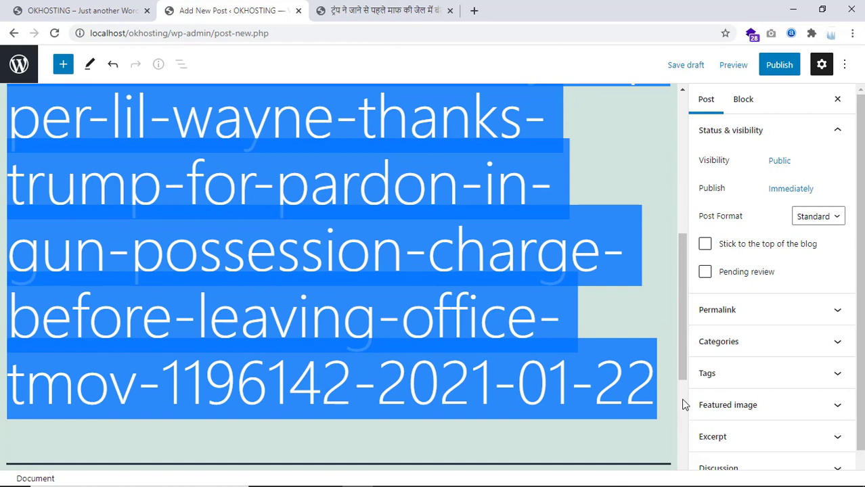
key(BackSpace)
scroll(541, 312, up, 3)
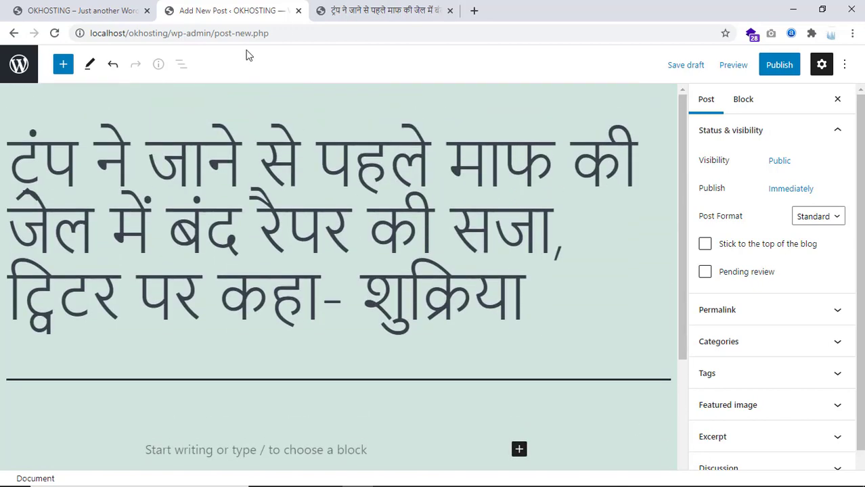
click(356, 10)
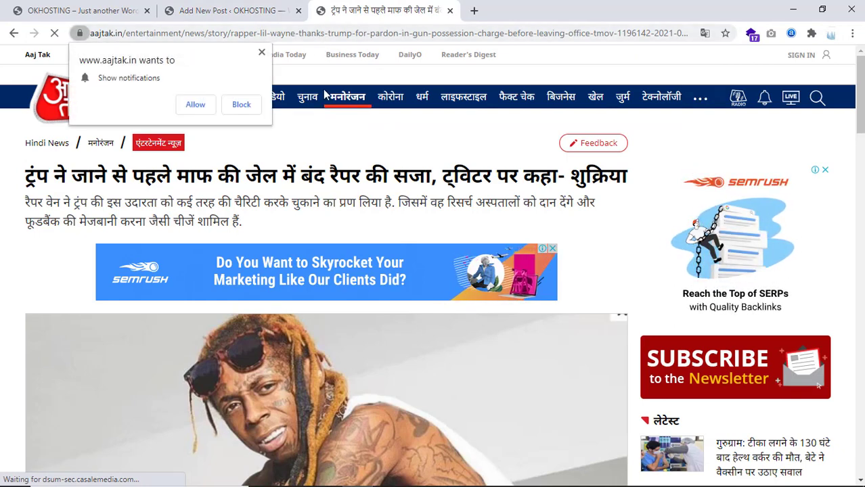
Check the post title, then copy the Aaj Tak article's two-line Hindi summary
click(235, 15)
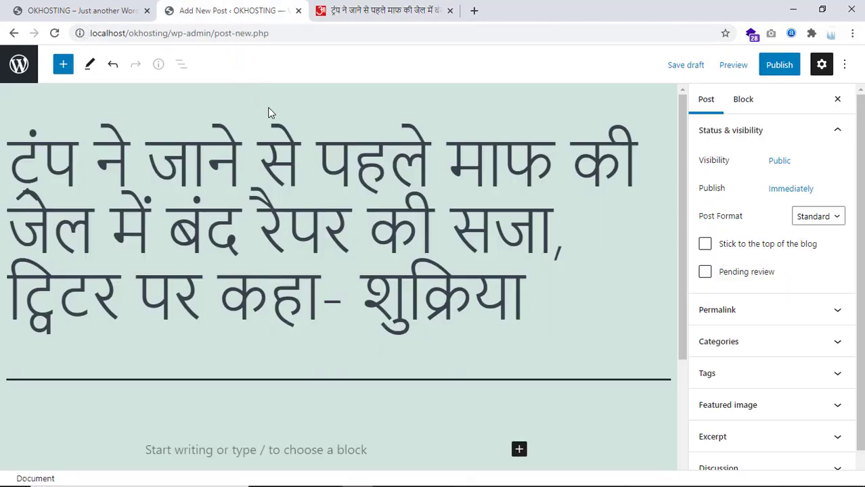
click(369, 10)
drag(23, 175, 385, 202)
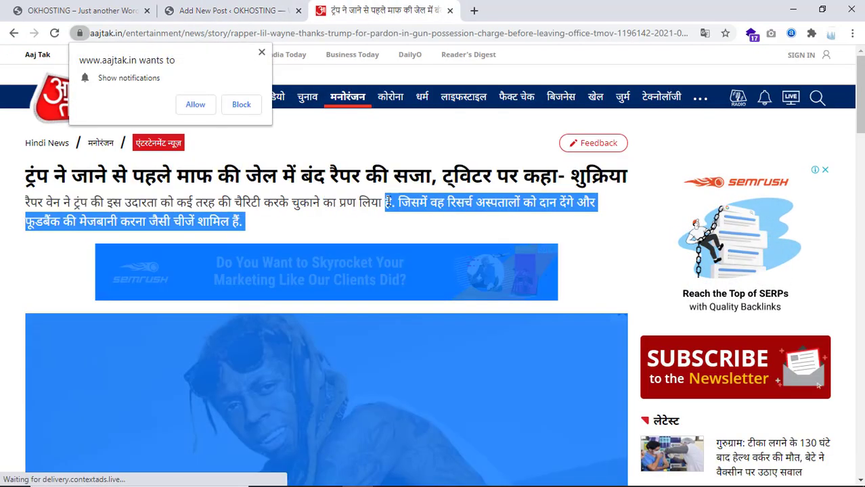
click(316, 164)
drag(24, 175, 300, 177)
drag(20, 202, 242, 221)
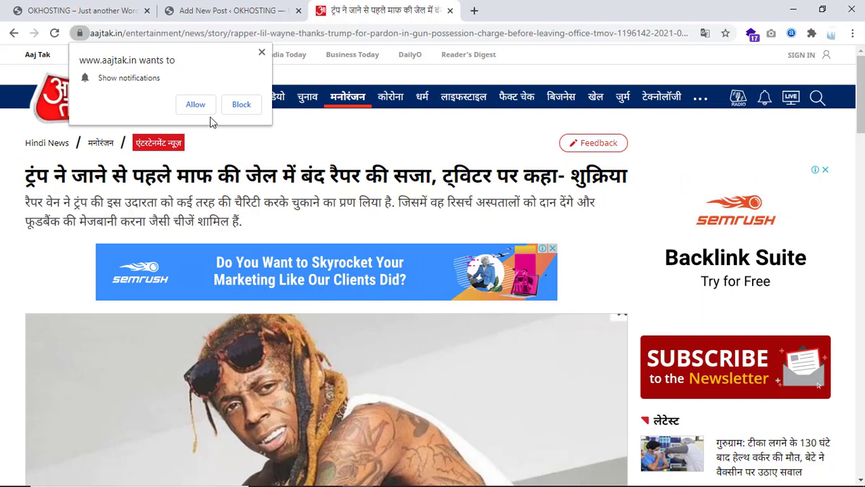
click(223, 10)
scroll(251, 282, down, 1)
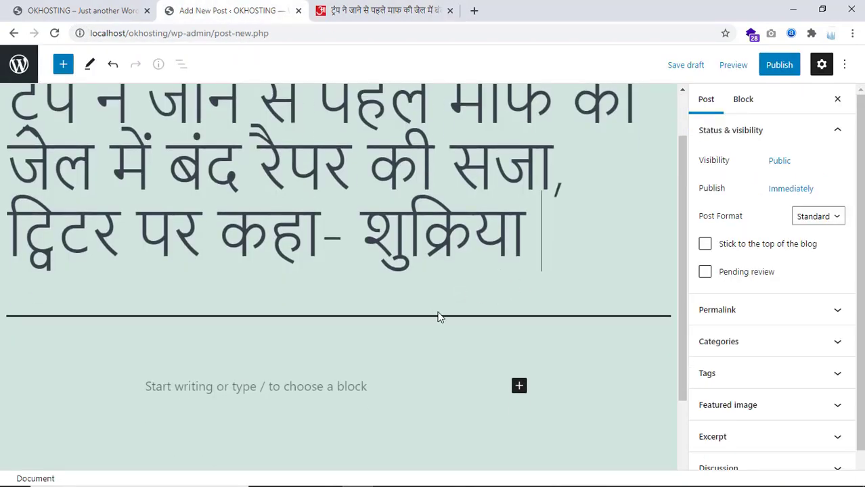
Add a paragraph block with the pasted Hindi summary, deleting the trailing ellipsis and link
click(519, 386)
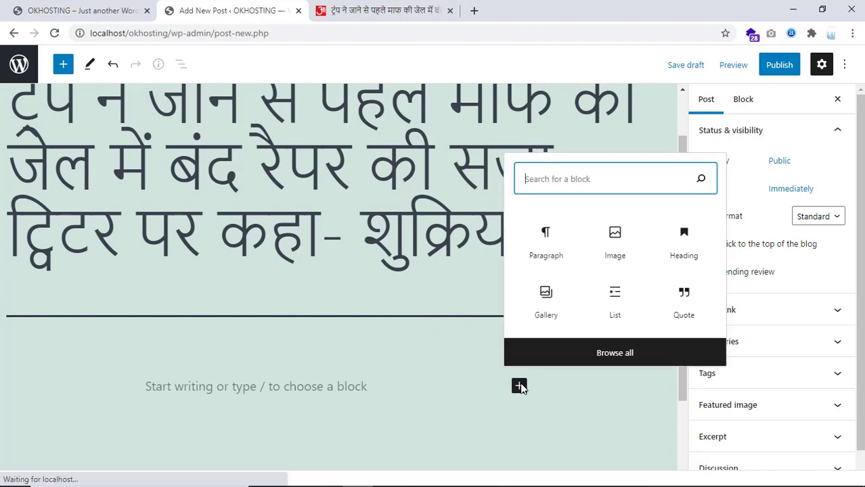
click(542, 244)
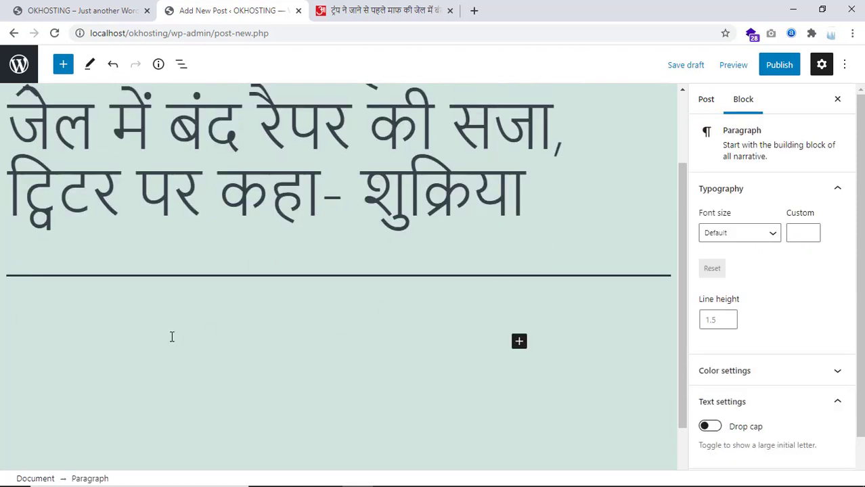
key(ctrl+v)
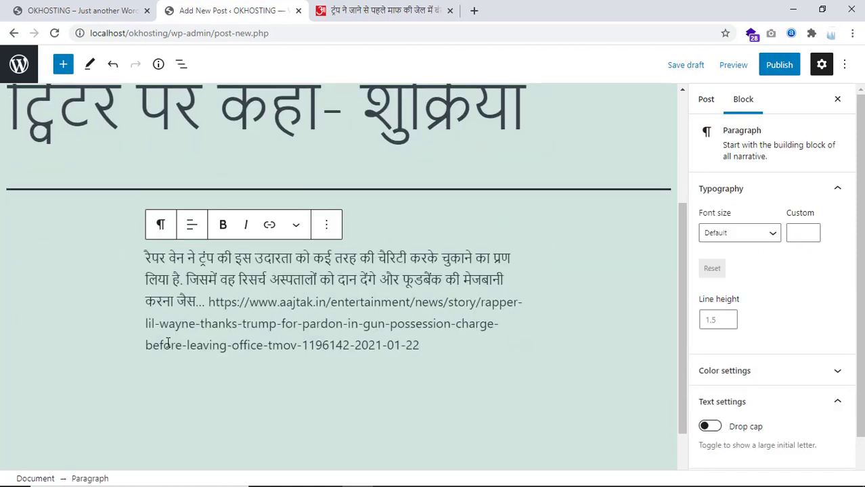
drag(419, 345, 198, 302)
key(BackSpace)
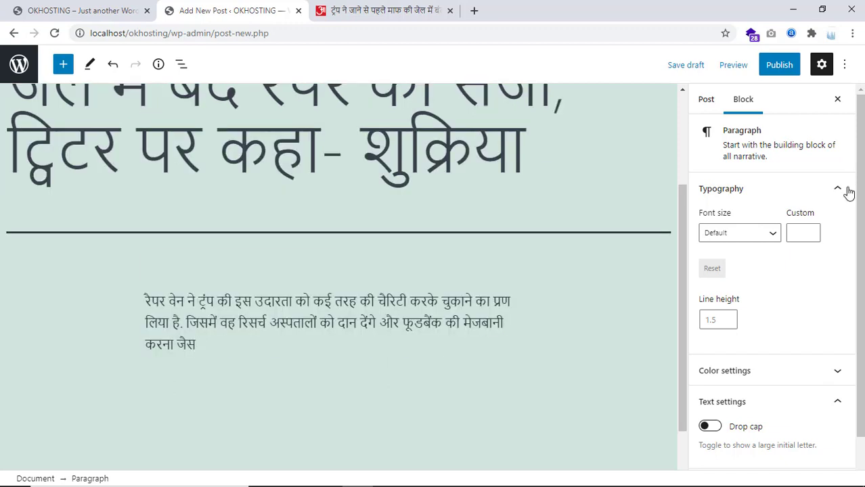
Publish the post and reload the site's front page to show it
click(780, 65)
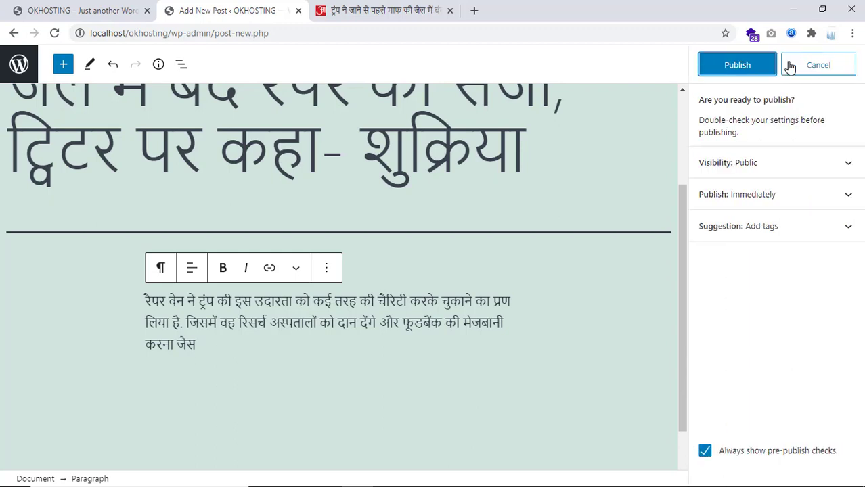
click(757, 65)
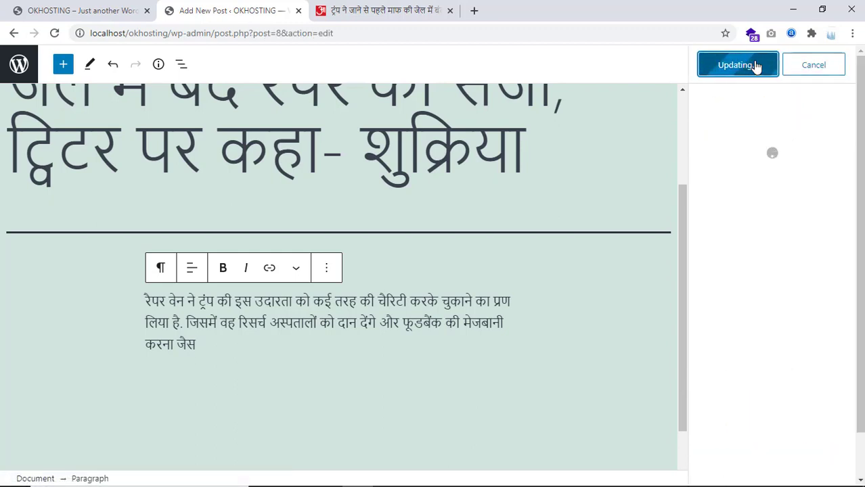
click(61, 7)
click(54, 32)
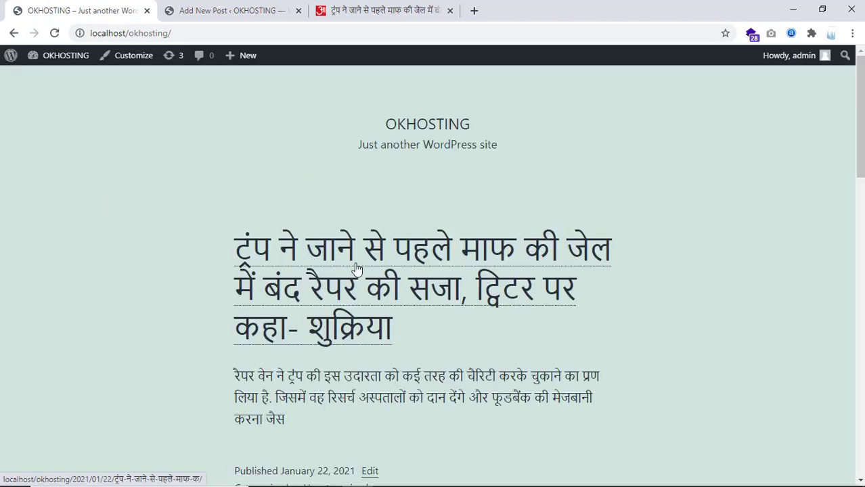
scroll(374, 227, down, 3)
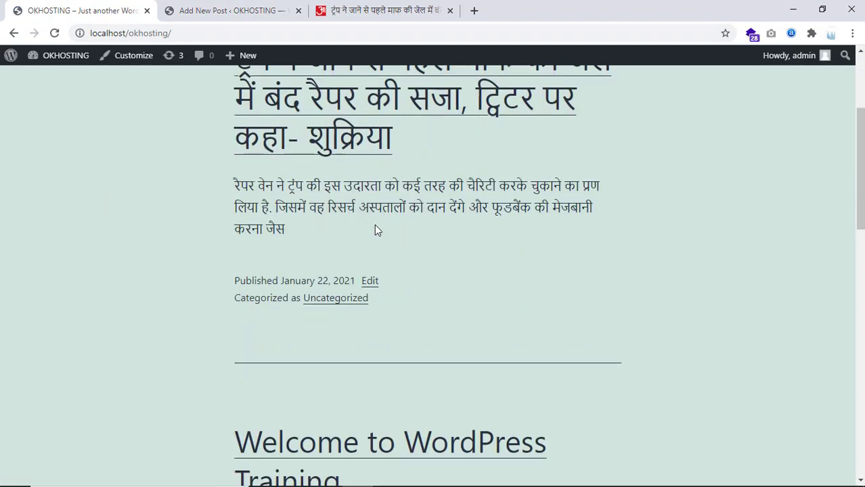
scroll(379, 248, up, 2)
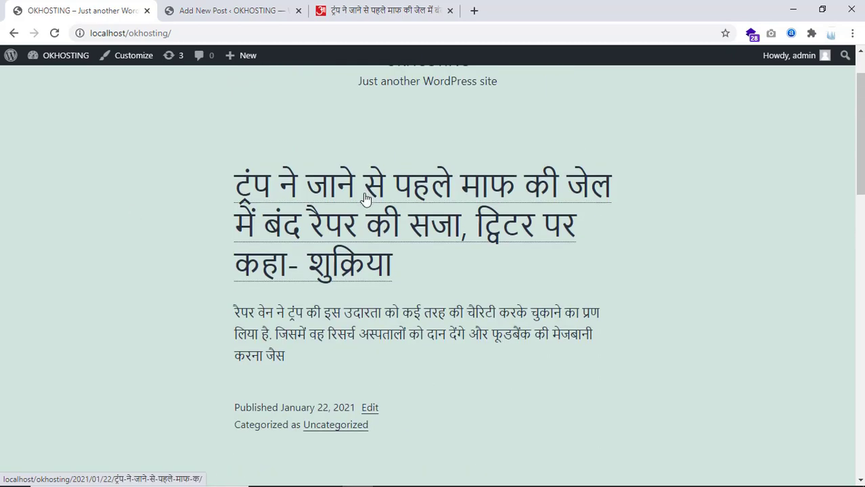
Open All Posts to see the Hindi pardon post listed first, then show the recorder controls
click(192, 13)
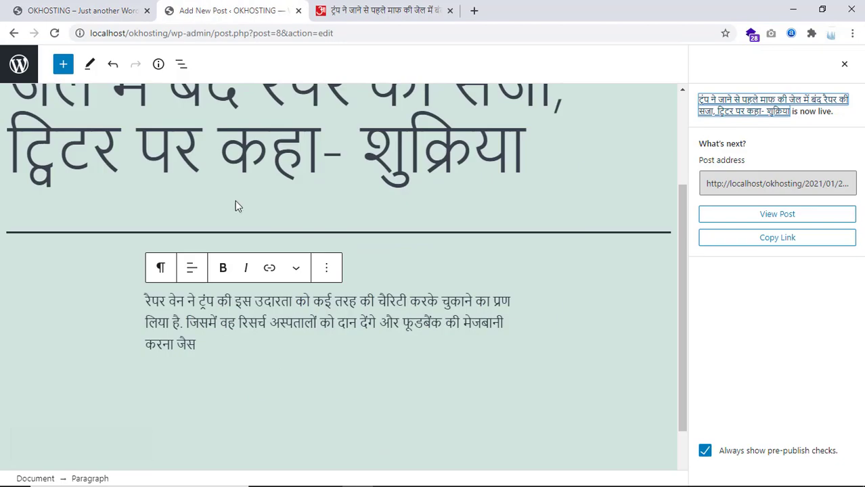
click(19, 65)
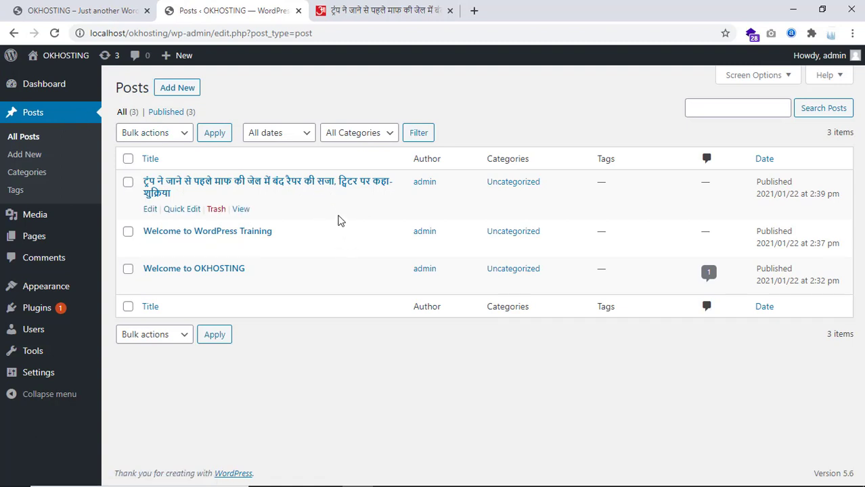
mouse_move(611, 478)
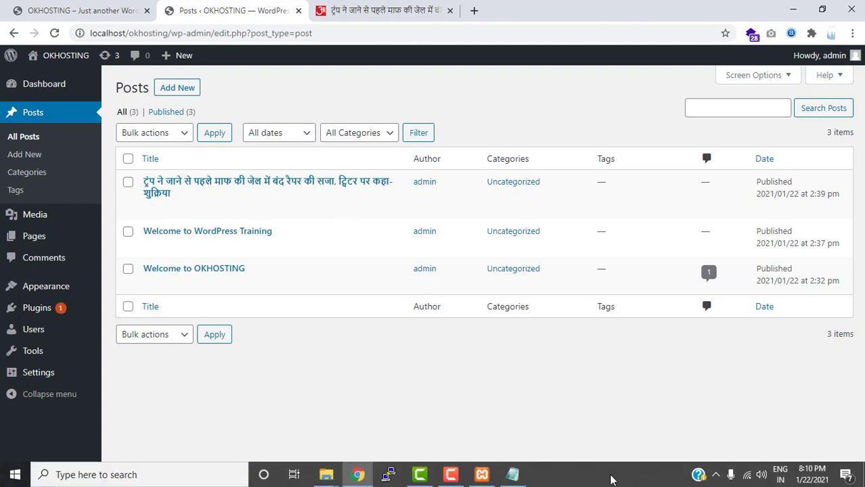
click(444, 478)
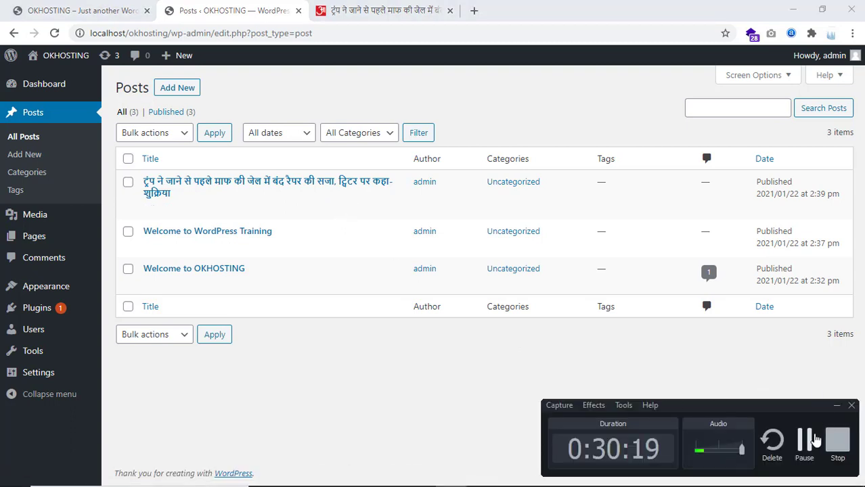